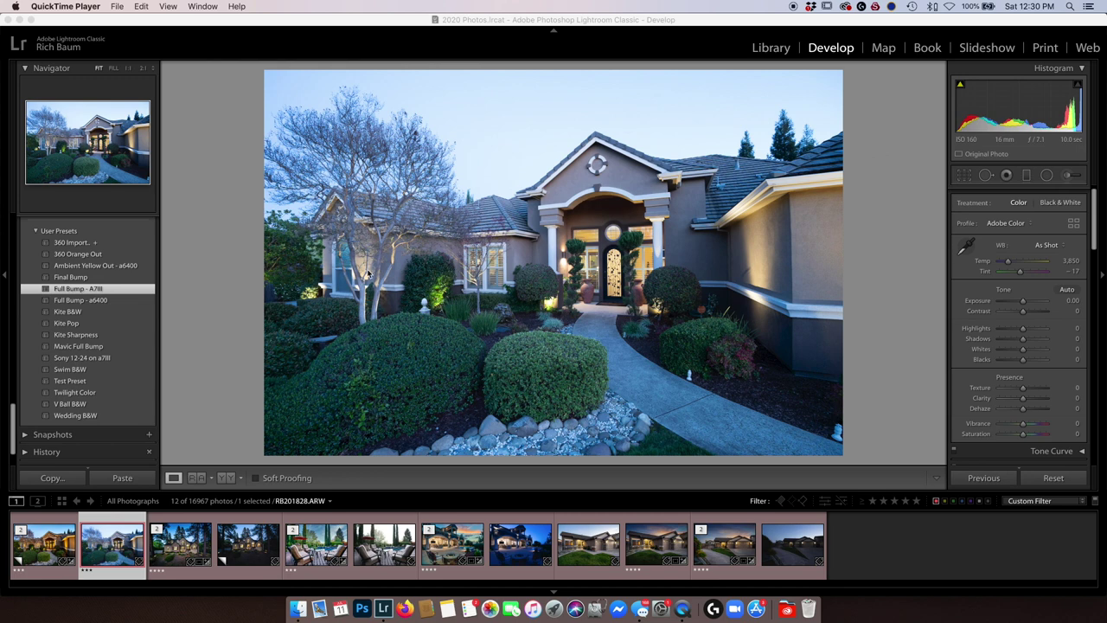
Compare the edited copy with the original house photo, then apply Full Bump - A7III to the original
{"action": "left_click", "coordinate": [57, 547]}
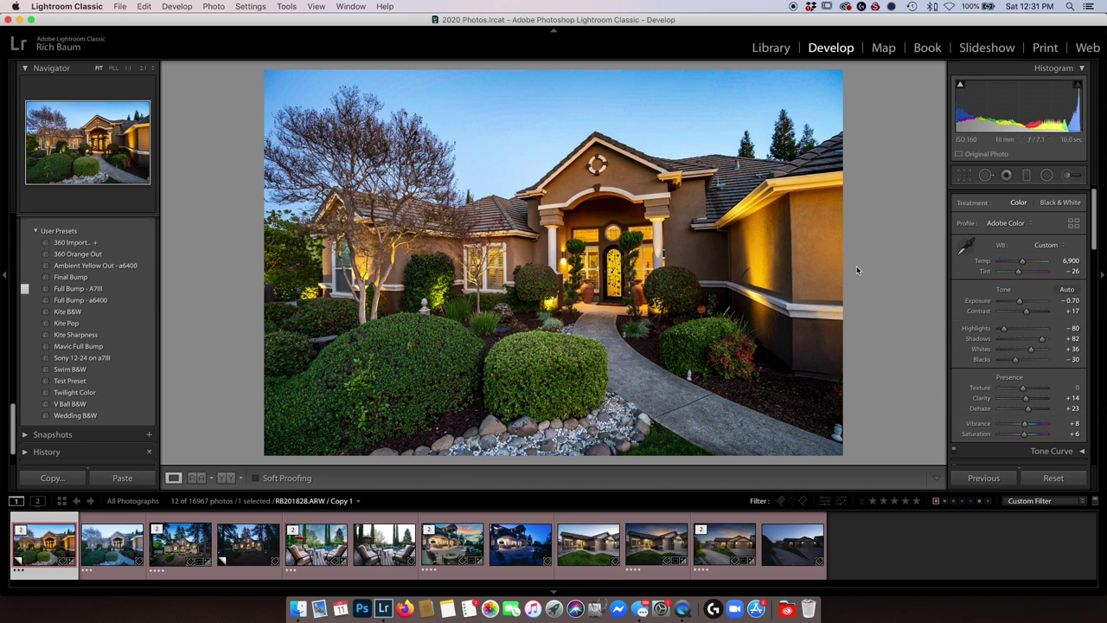
{"action": "left_click", "coordinate": [113, 550]}
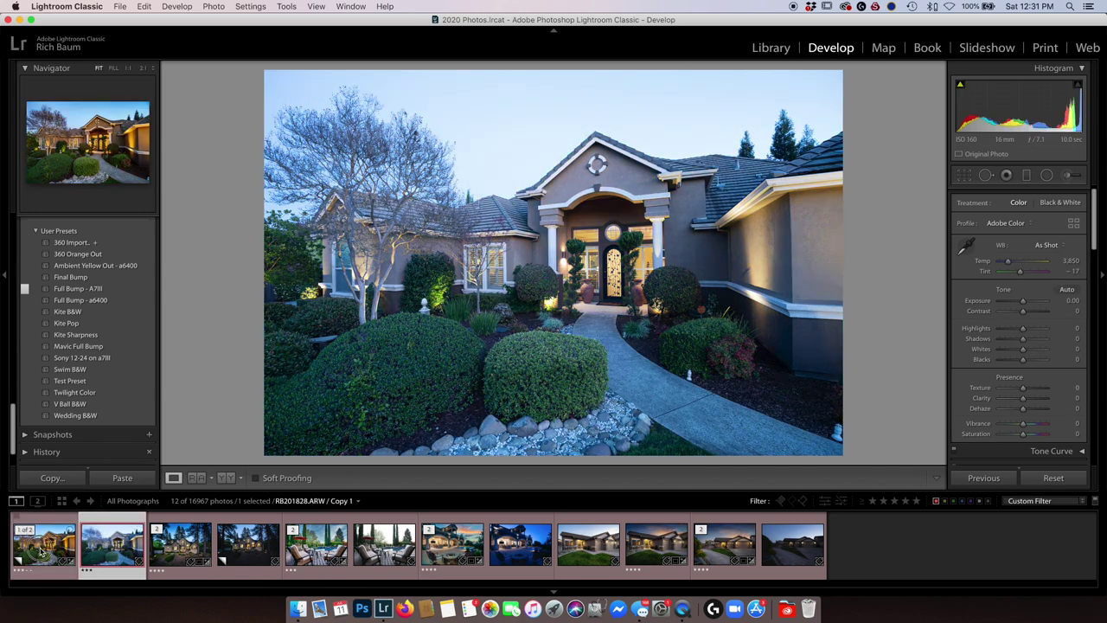
{"action": "left_click", "coordinate": [39, 554]}
{"action": "mouse_move", "coordinate": [43, 545]}
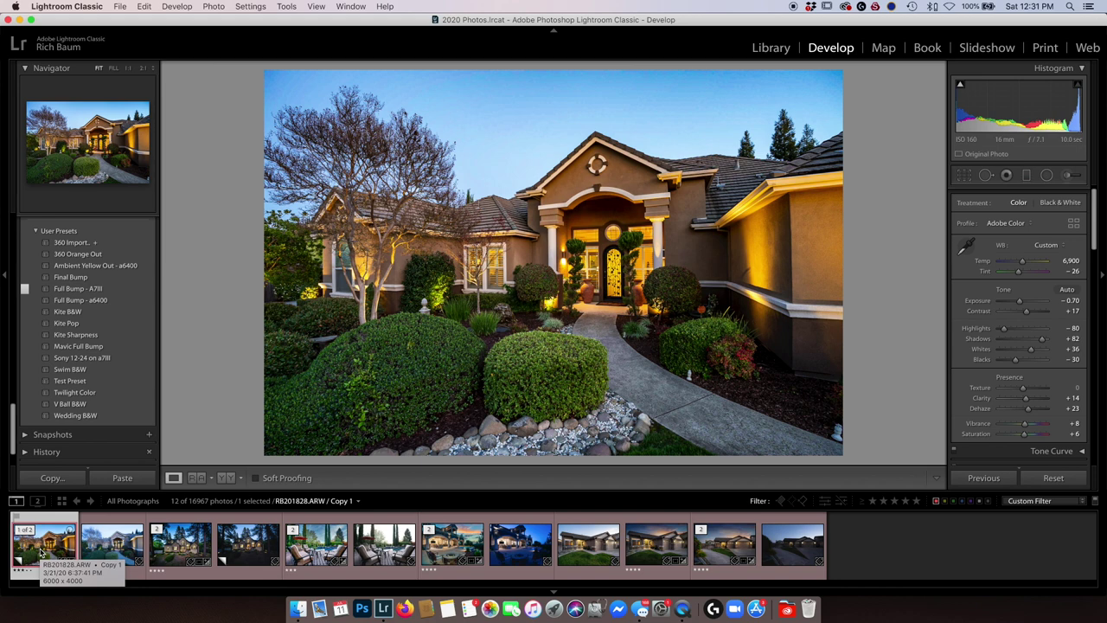
{"action": "left_click", "coordinate": [113, 543]}
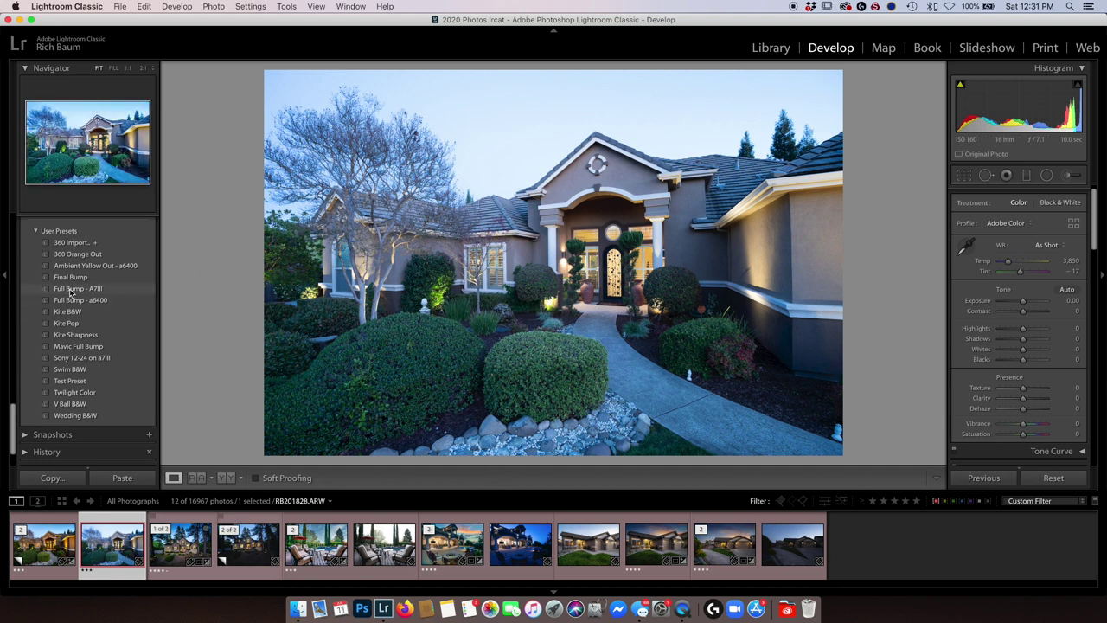
{"action": "left_click", "coordinate": [71, 289]}
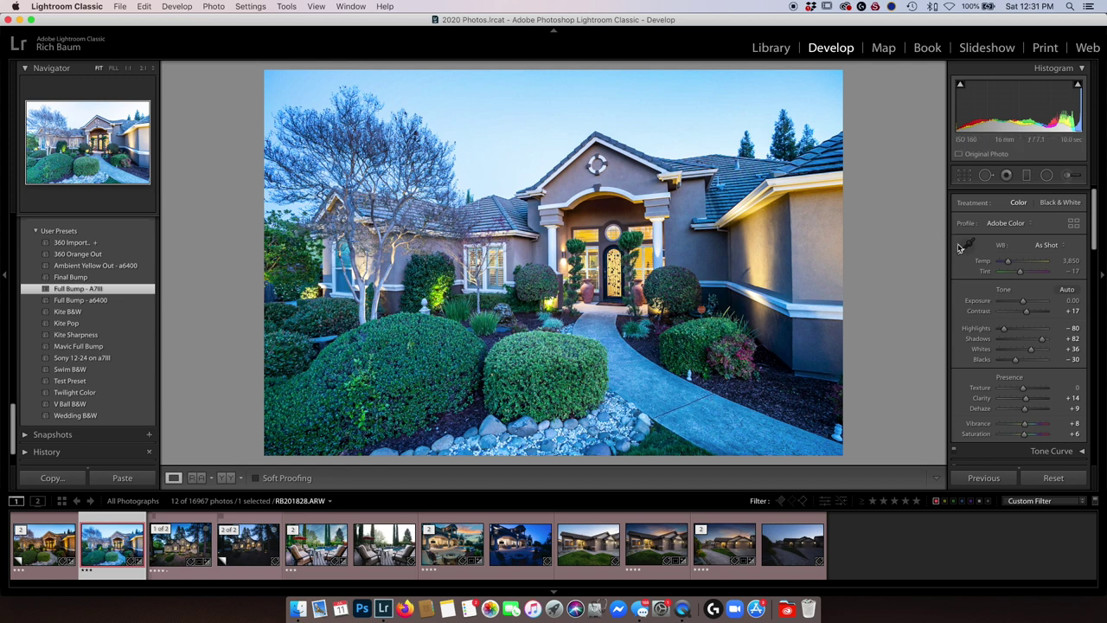
Warm the white balance from the house wall to Temp 8,700, Tint -25, and lower Exposure to -0.60
{"action": "left_click", "coordinate": [965, 246]}
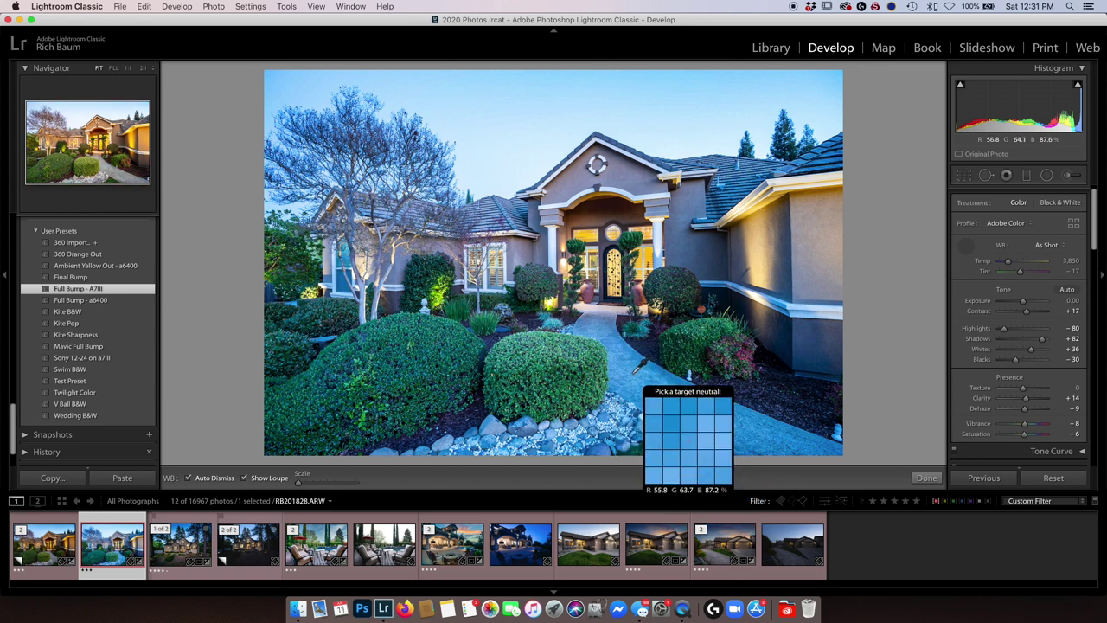
{"action": "left_click", "coordinate": [636, 370]}
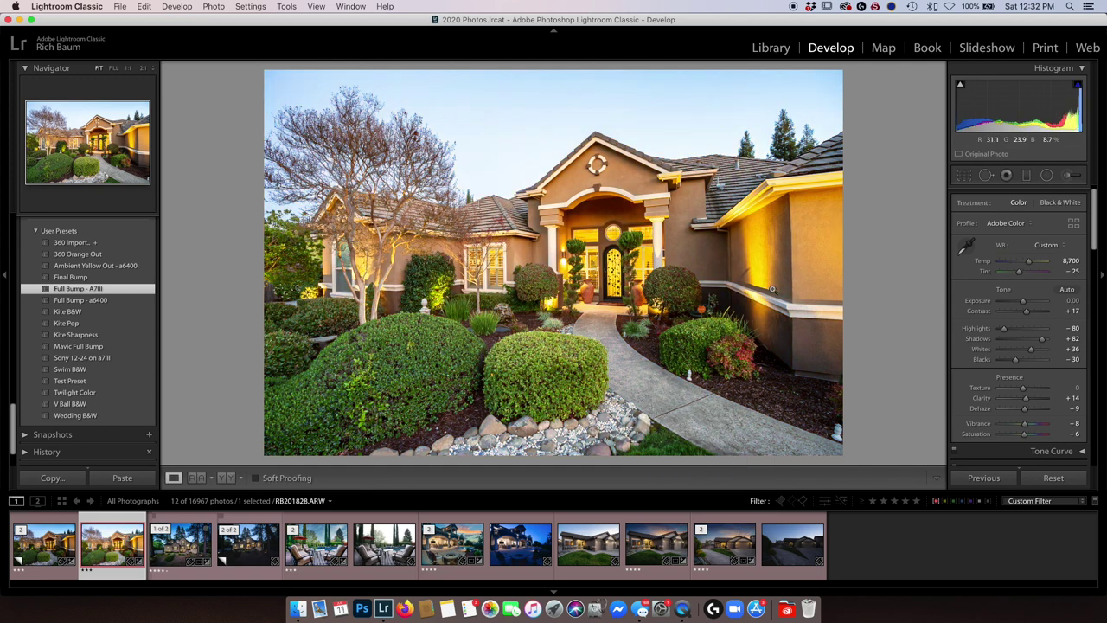
{"action": "left_click_drag", "start_coordinate": [1024, 306], "coordinate": [1021, 303]}
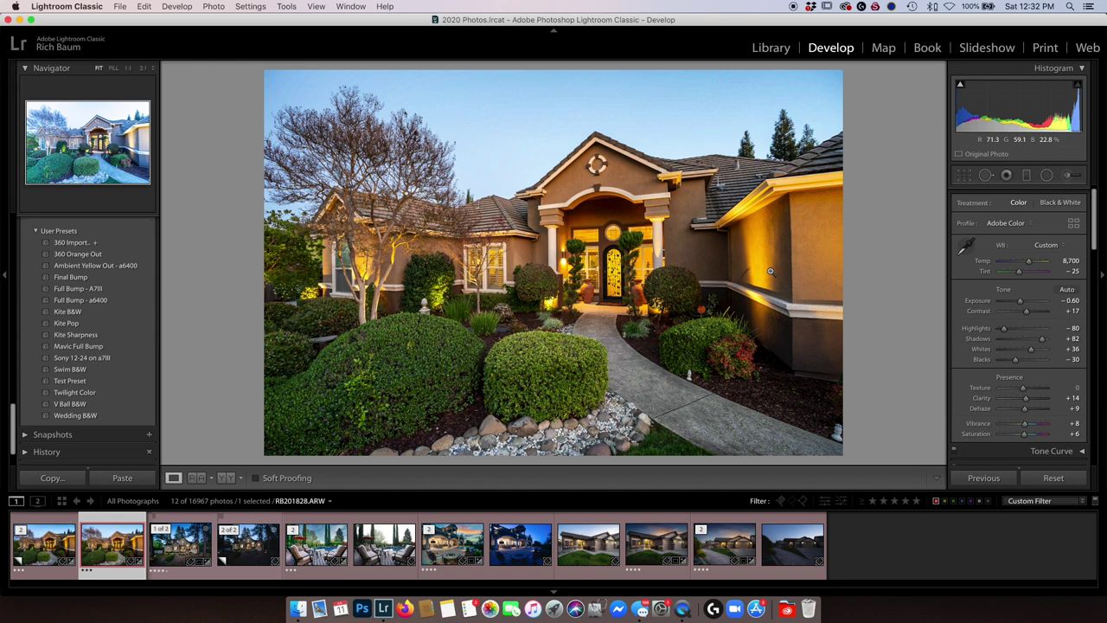
{"action": "scroll", "coordinate": [135, 321], "scroll_direction": "up", "scroll_amount": 5}
{"action": "scroll", "coordinate": [124, 321], "scroll_direction": "up", "scroll_amount": 5}
{"action": "scroll", "coordinate": [121, 317], "scroll_direction": "up", "scroll_amount": 5}
{"action": "scroll", "coordinate": [120, 316], "scroll_direction": "up", "scroll_amount": 5}
{"action": "scroll", "coordinate": [122, 321], "scroll_direction": "up", "scroll_amount": 3}
{"action": "scroll", "coordinate": [122, 320], "scroll_direction": "down", "scroll_amount": 2}
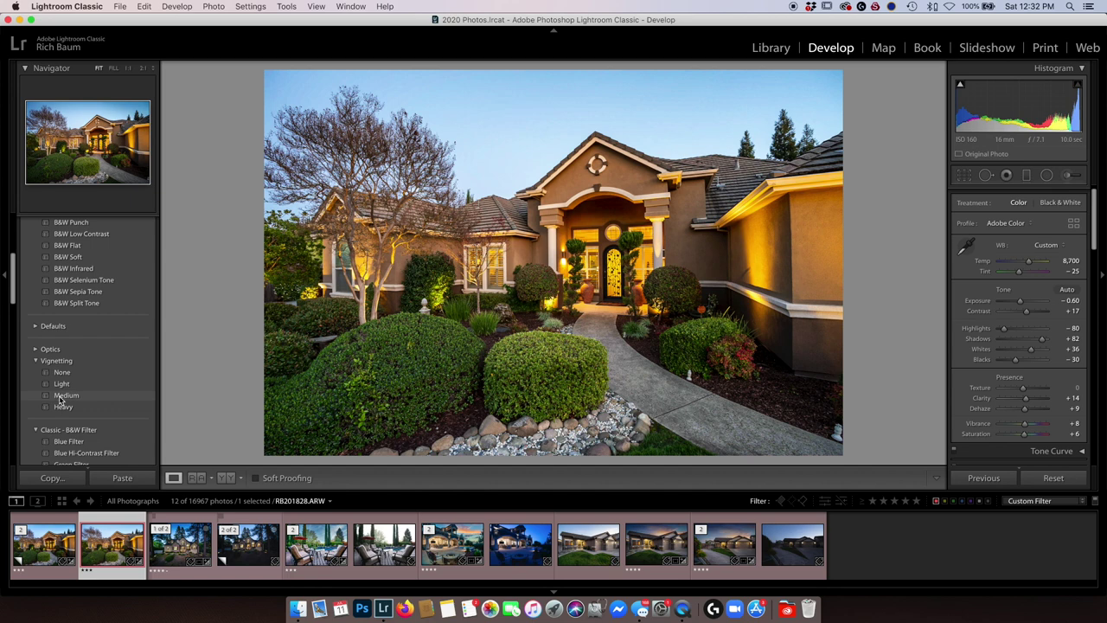
Apply the Medium vignetting preset to darken the photo's edges
{"action": "left_click", "coordinate": [65, 396]}
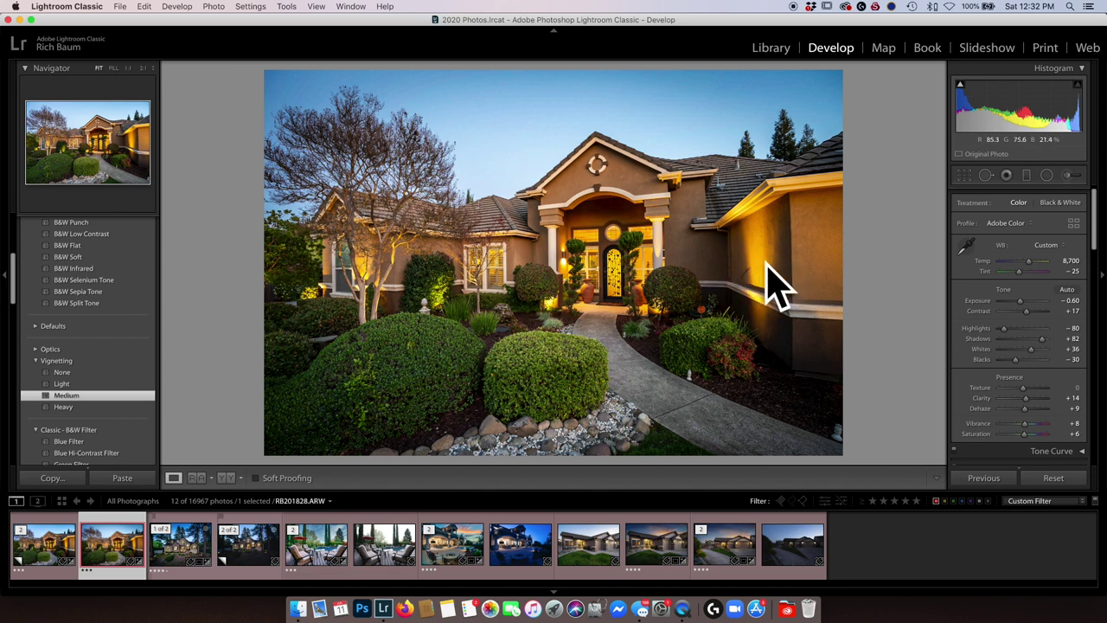
{"action": "scroll", "coordinate": [1023, 344], "scroll_direction": "down", "scroll_amount": 2}
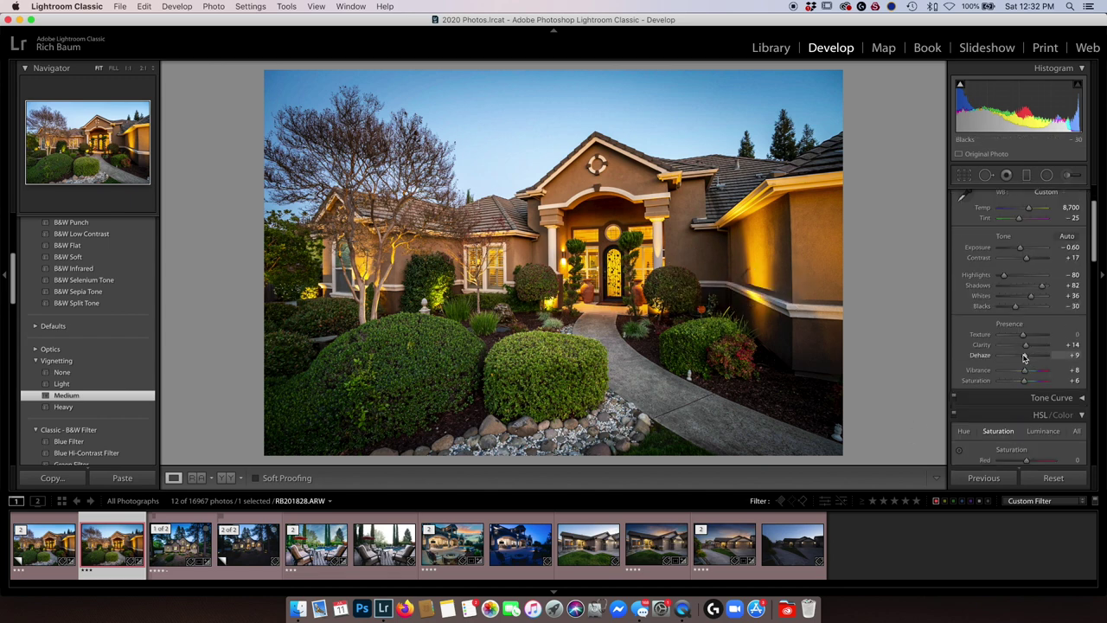
Set HSL saturation to Orange -18, Yellow -21 and Blue +26, and Blue luminance to -21
{"action": "scroll", "coordinate": [1024, 344], "scroll_direction": "down", "scroll_amount": 3}
{"action": "left_click_drag", "start_coordinate": [1024, 342], "coordinate": [1022, 351]}
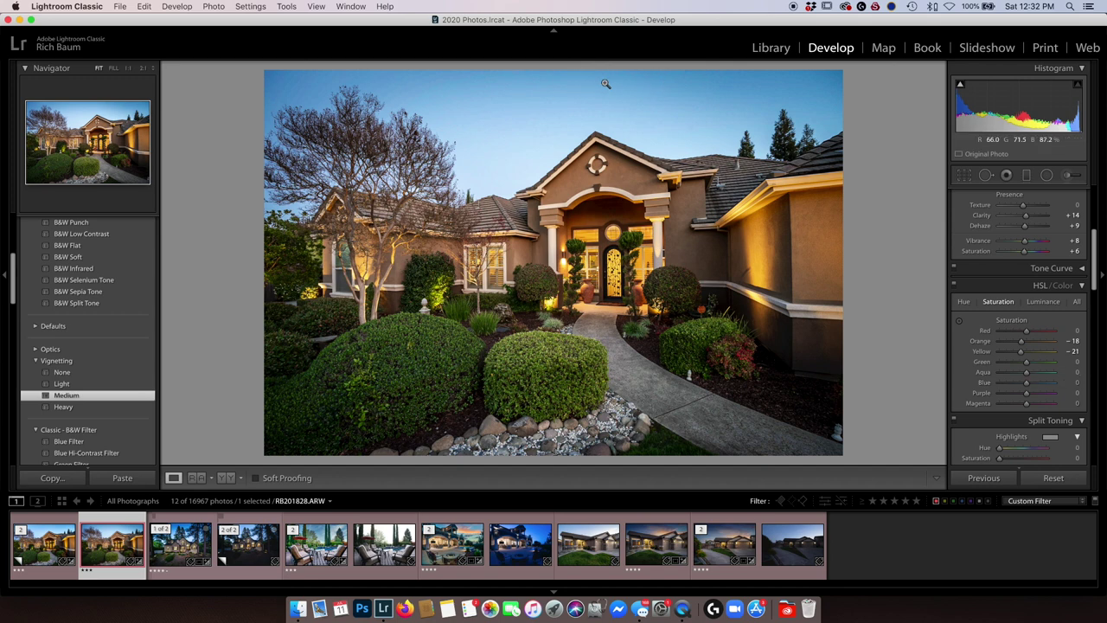
{"action": "left_click_drag", "start_coordinate": [1026, 384], "coordinate": [1036, 387]}
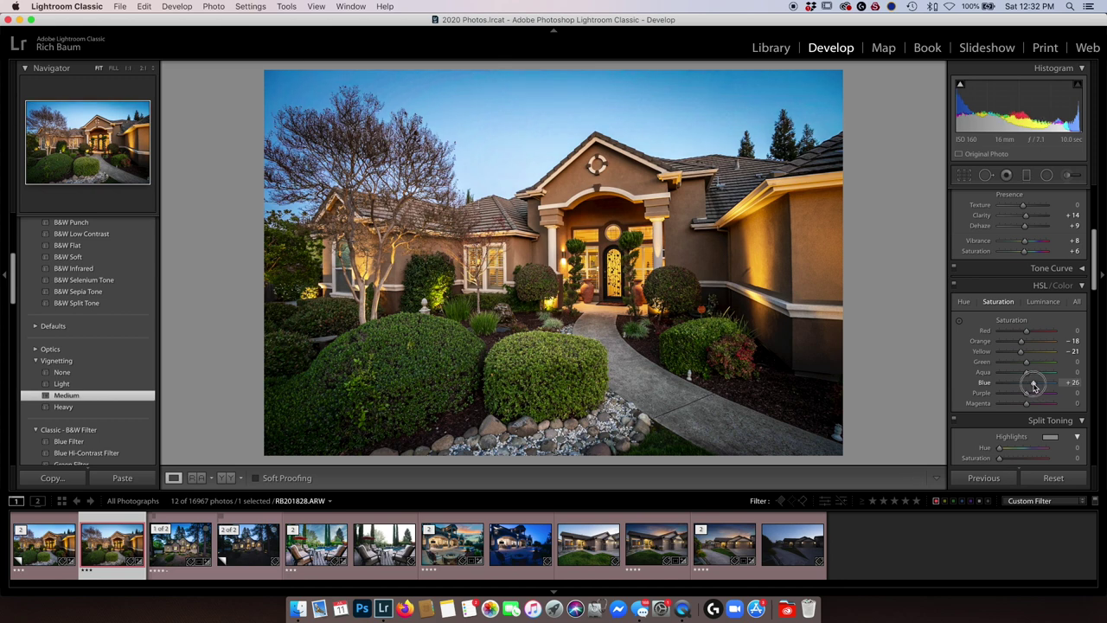
{"action": "left_click", "coordinate": [1042, 301]}
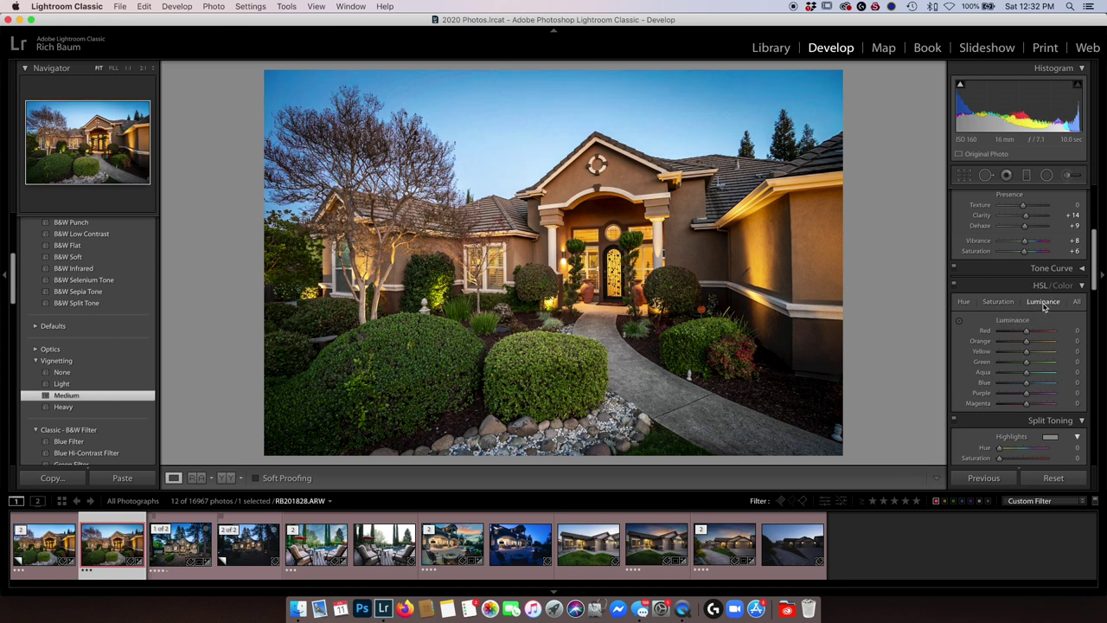
{"action": "left_click_drag", "start_coordinate": [1027, 383], "coordinate": [1018, 384]}
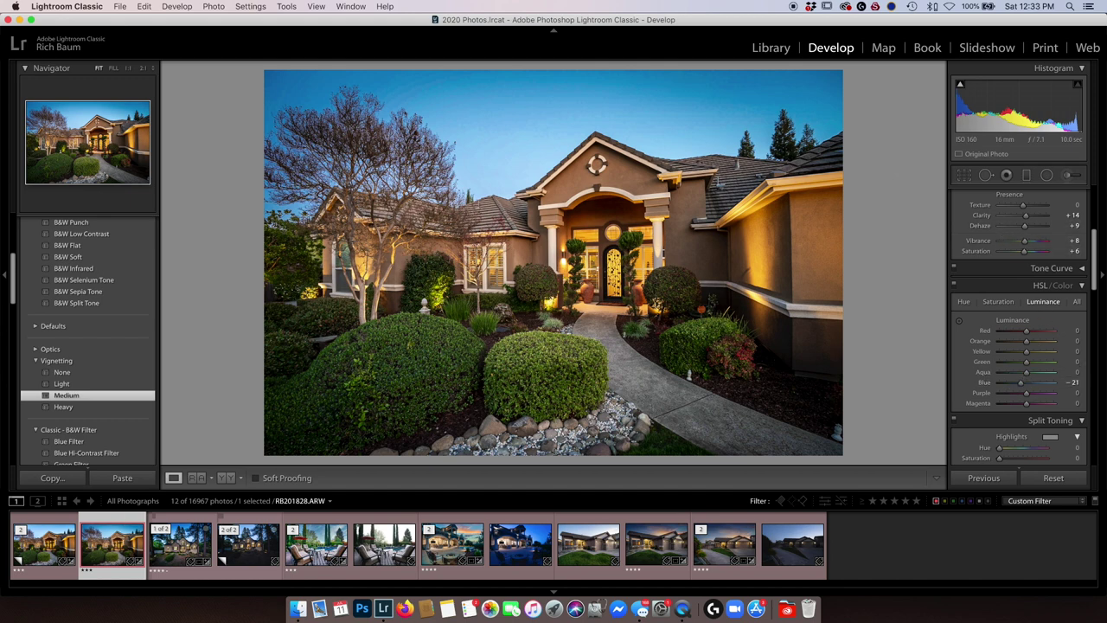
{"action": "left_click", "coordinate": [1068, 177]}
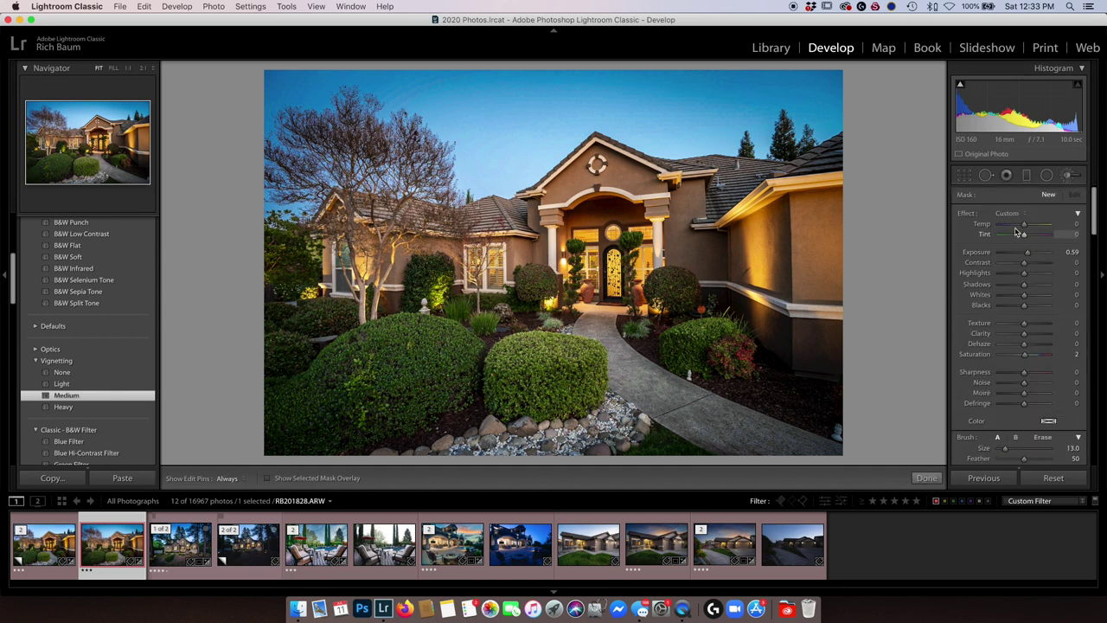
Load the Twilight Color effect (Temp 36, Exposure 1.18, Saturation 41) into the Adjustment Brush
{"action": "left_click", "coordinate": [1016, 216]}
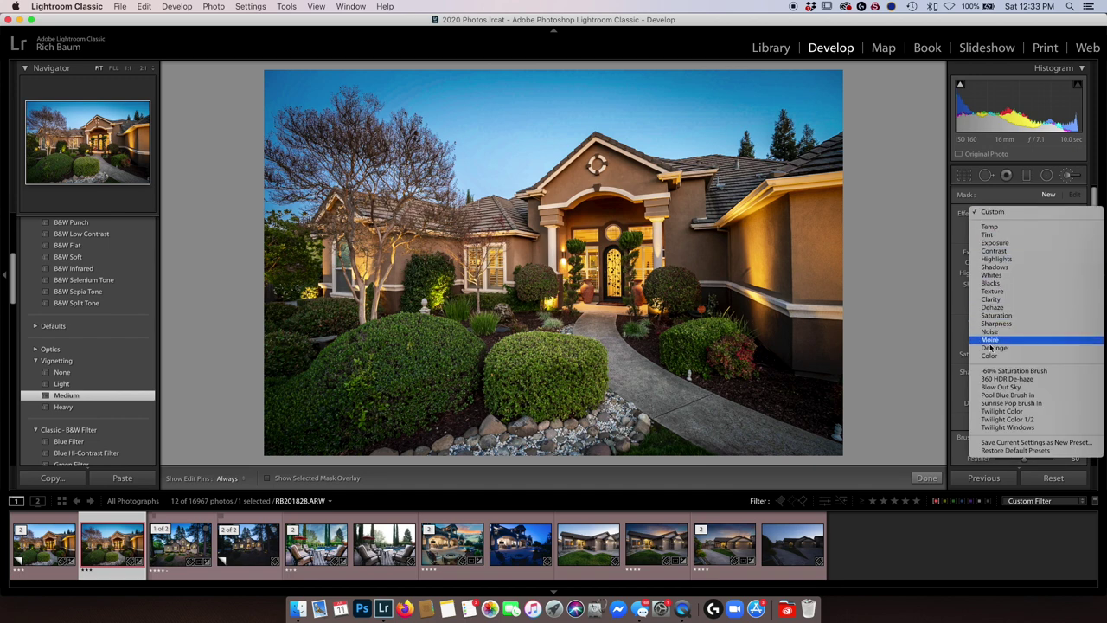
{"action": "left_click", "coordinate": [1001, 412]}
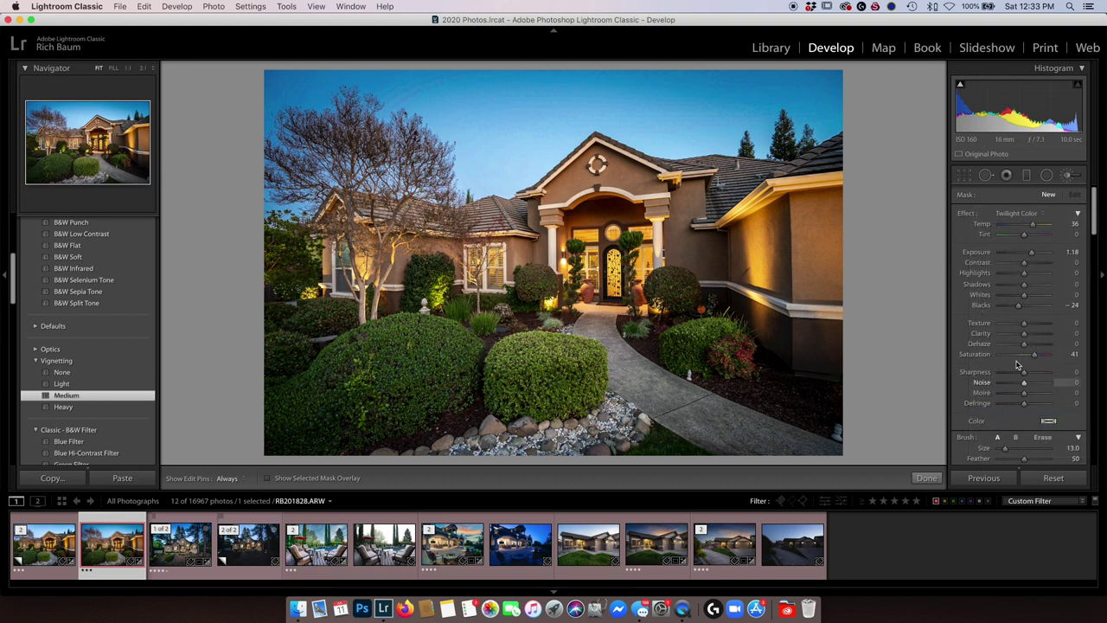
{"action": "scroll", "coordinate": [1027, 344], "scroll_direction": "down", "scroll_amount": 1}
{"action": "scroll", "coordinate": [1016, 294], "scroll_direction": "up", "scroll_amount": 1}
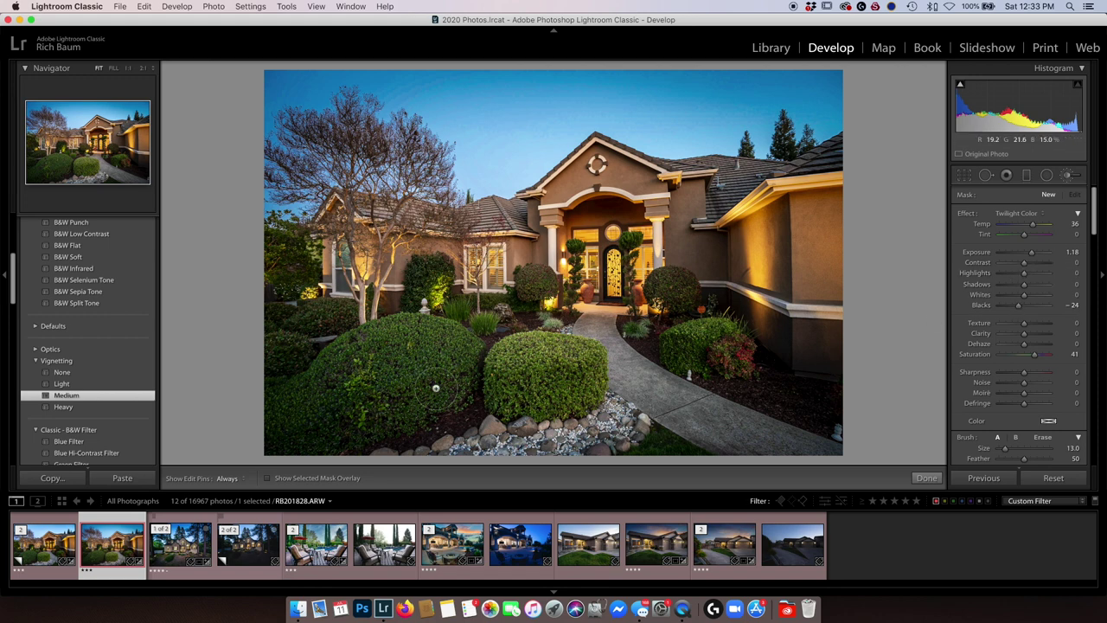
{"action": "scroll", "coordinate": [366, 379], "scroll_direction": "up", "scroll_amount": 5}
Lower the brush flow and paint Twilight Color warm light onto the left shrub, toggling pins to check
{"action": "scroll", "coordinate": [989, 374], "scroll_direction": "down", "scroll_amount": 5}
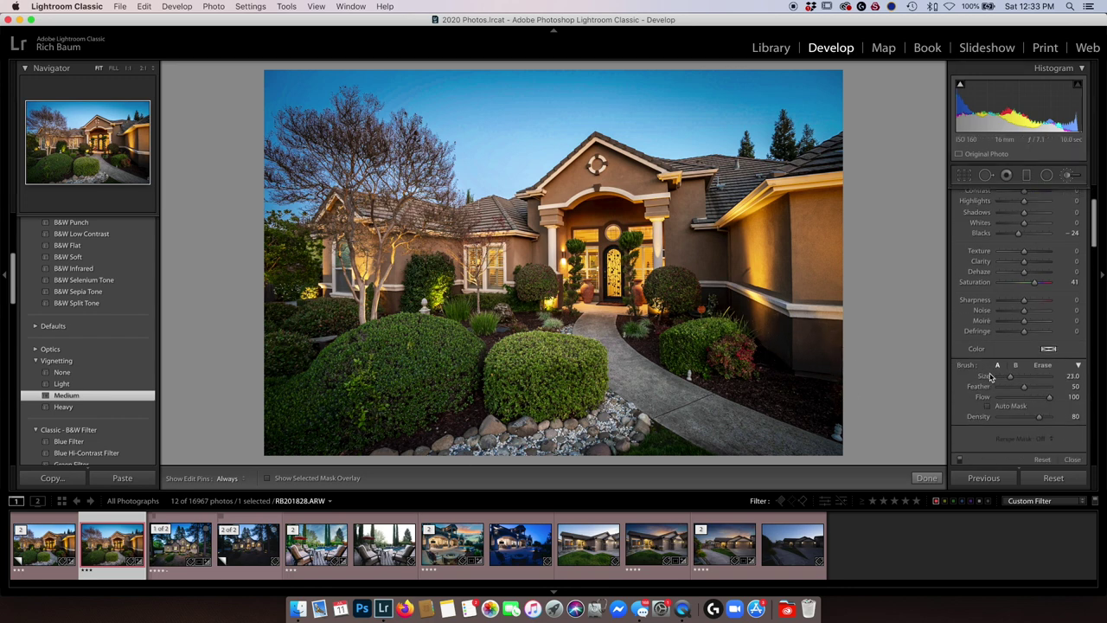
{"action": "left_click_drag", "start_coordinate": [1051, 398], "coordinate": [1040, 398]}
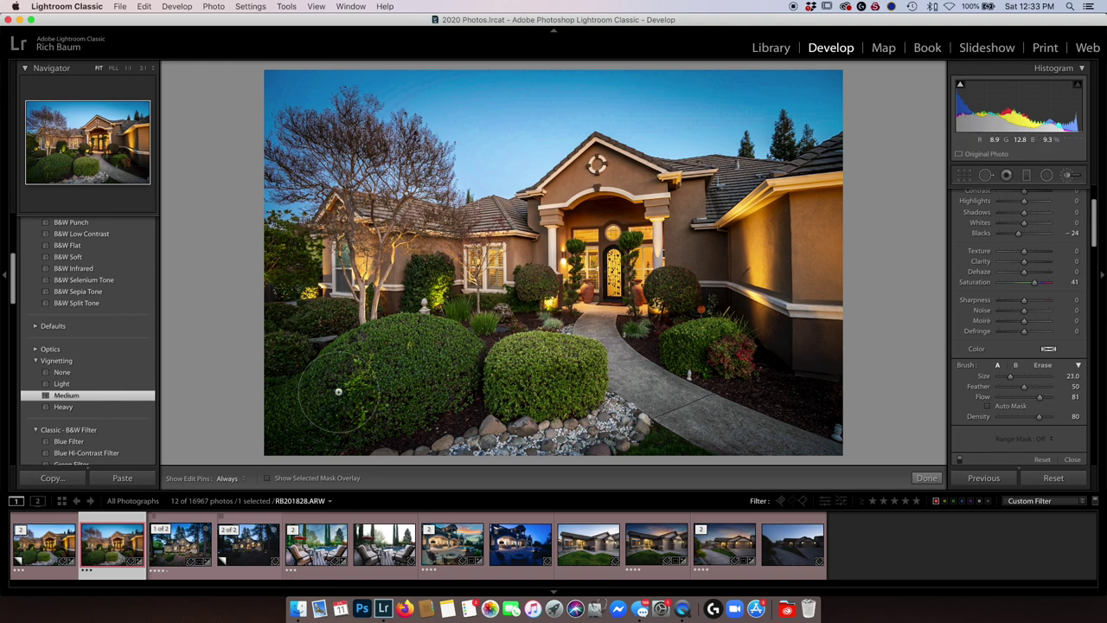
{"action": "left_click_drag", "start_coordinate": [386, 354], "coordinate": [385, 397]}
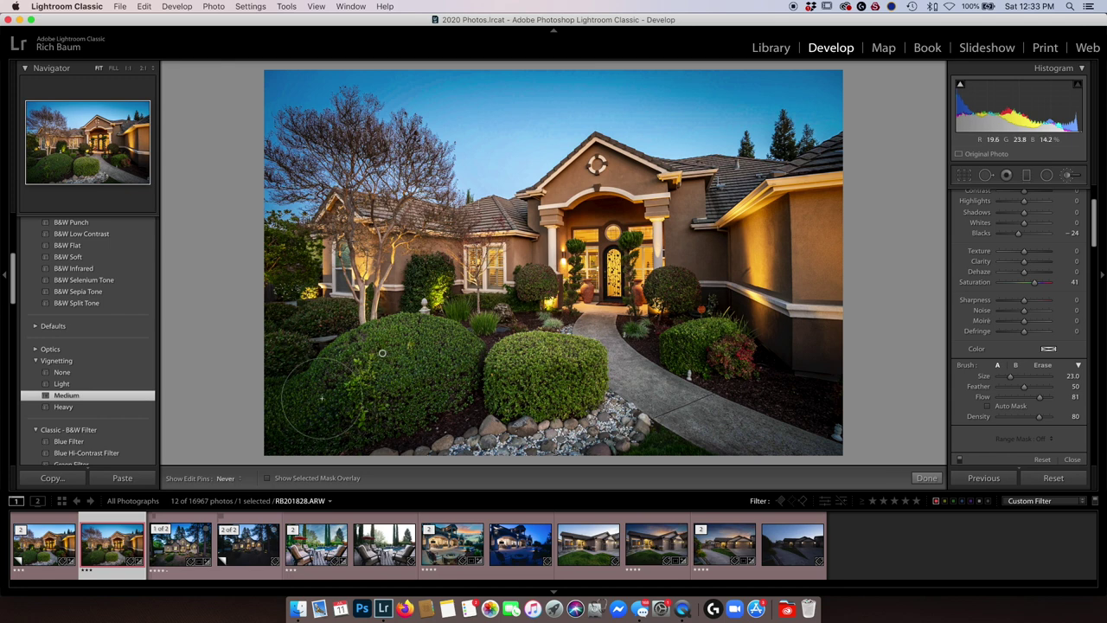
{"action": "key", "text": "h"}
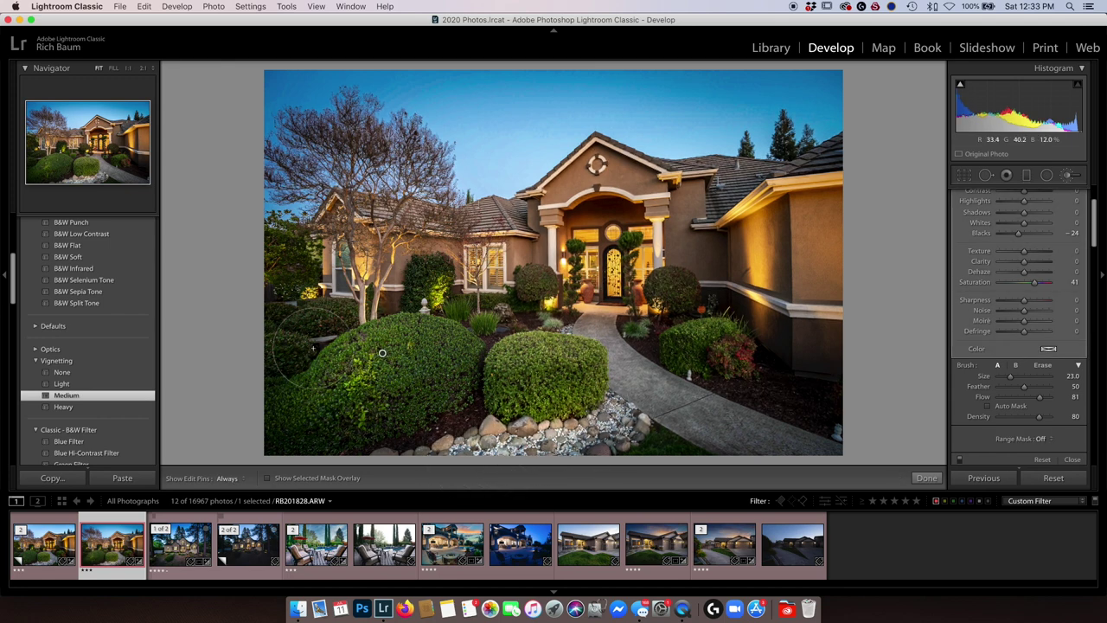
{"action": "key", "text": "h"}
{"action": "scroll", "coordinate": [679, 290], "scroll_direction": "down", "scroll_amount": 5}
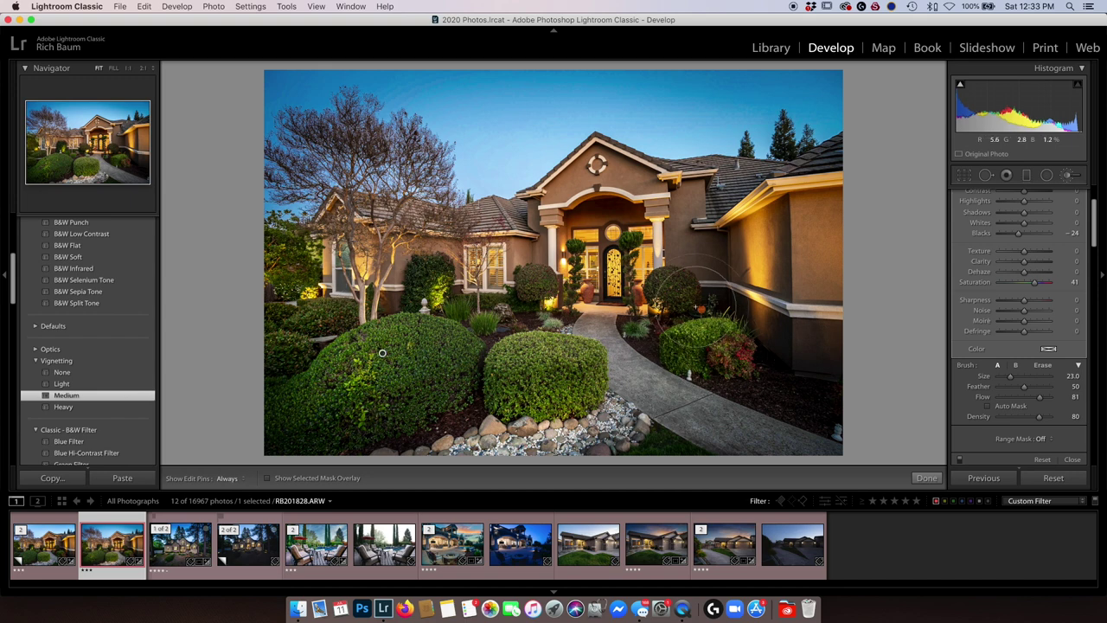
{"action": "scroll", "coordinate": [679, 289], "scroll_direction": "down", "scroll_amount": 4}
{"action": "key", "text": "h"}
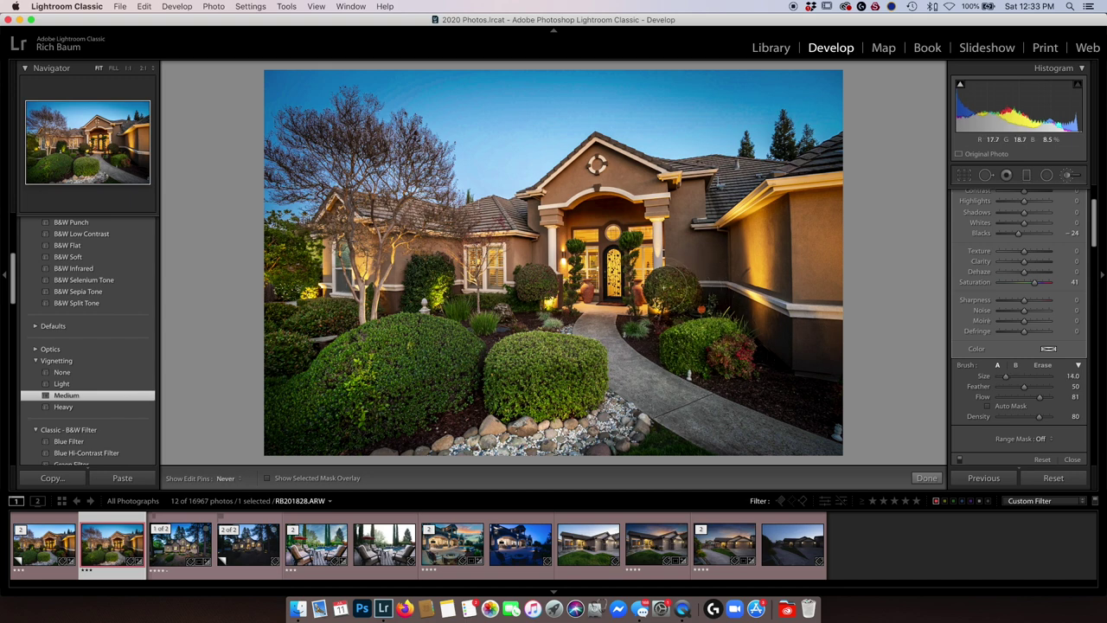
{"action": "key", "text": "h"}
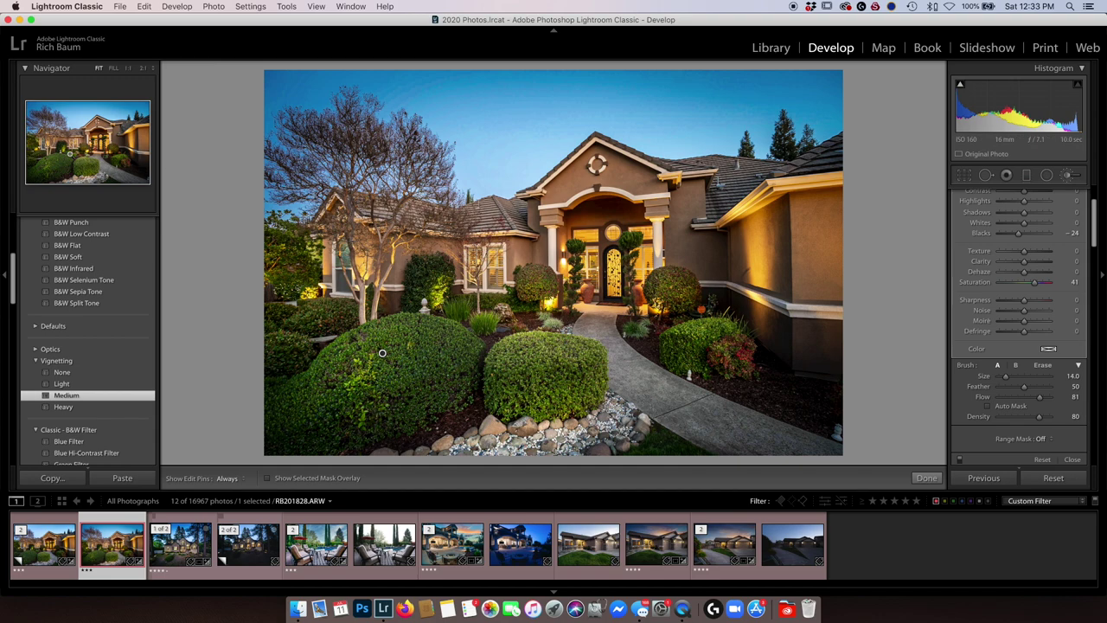
Inspect the painted shrub at 1:1, judge the effect with pins hidden, then close the brush
{"action": "key", "text": "z"}
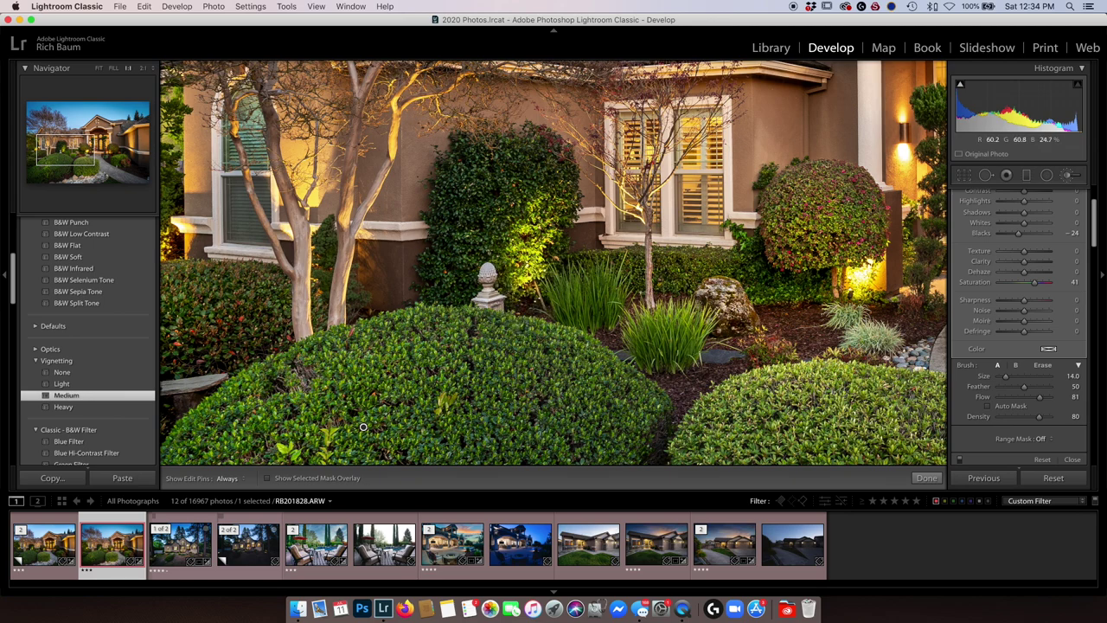
{"action": "left_click", "coordinate": [100, 69]}
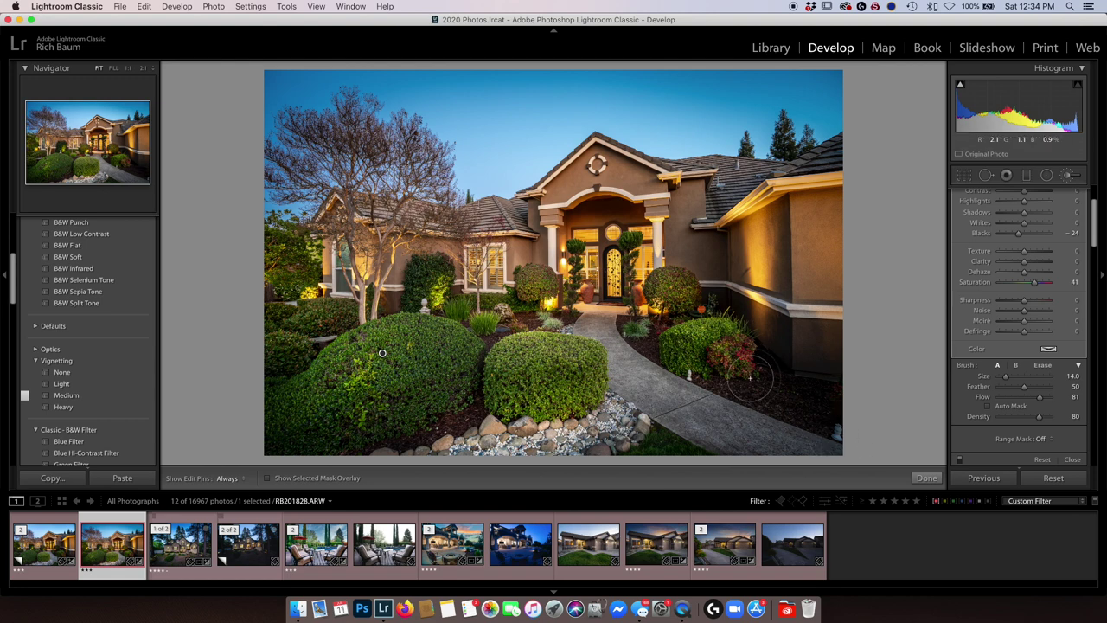
{"action": "key", "text": "h"}
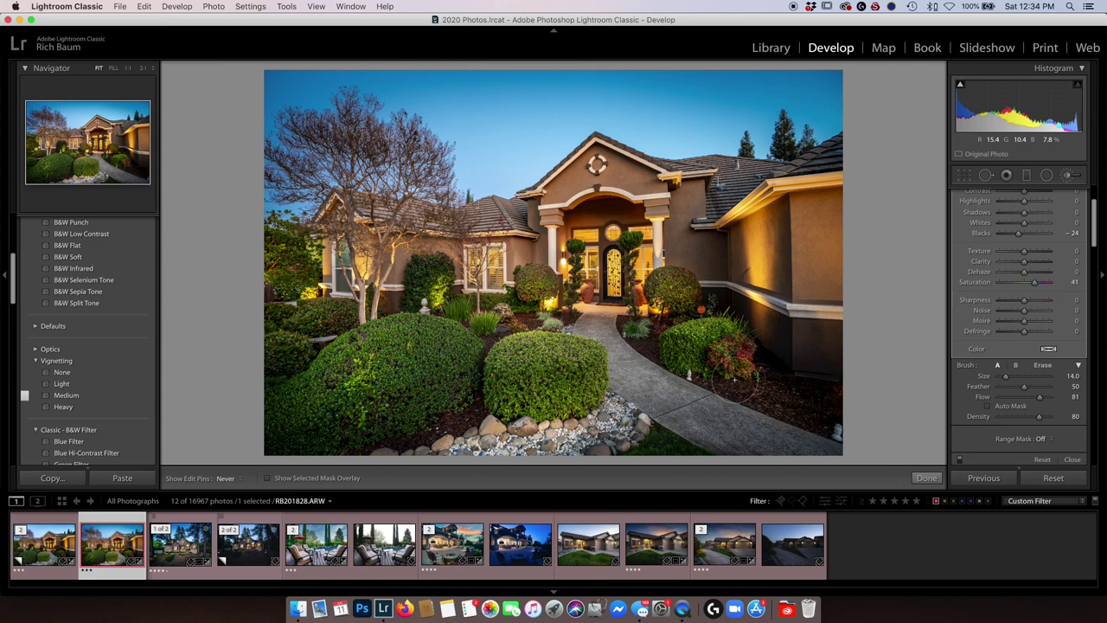
{"action": "key", "text": "h"}
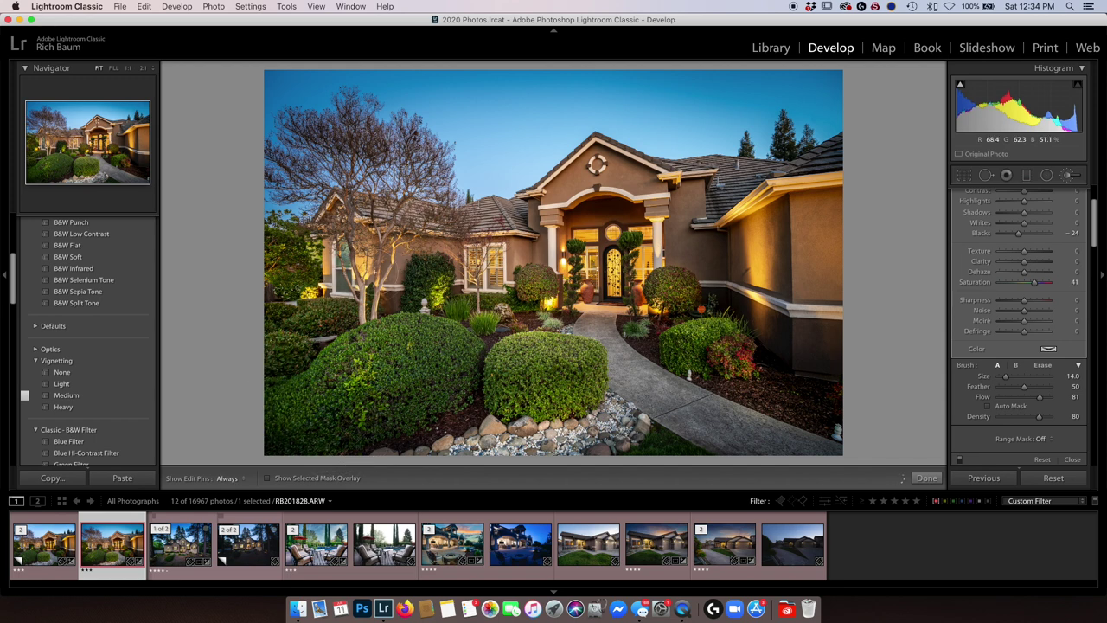
{"action": "scroll", "coordinate": [512, 313], "scroll_direction": "down", "scroll_amount": 5}
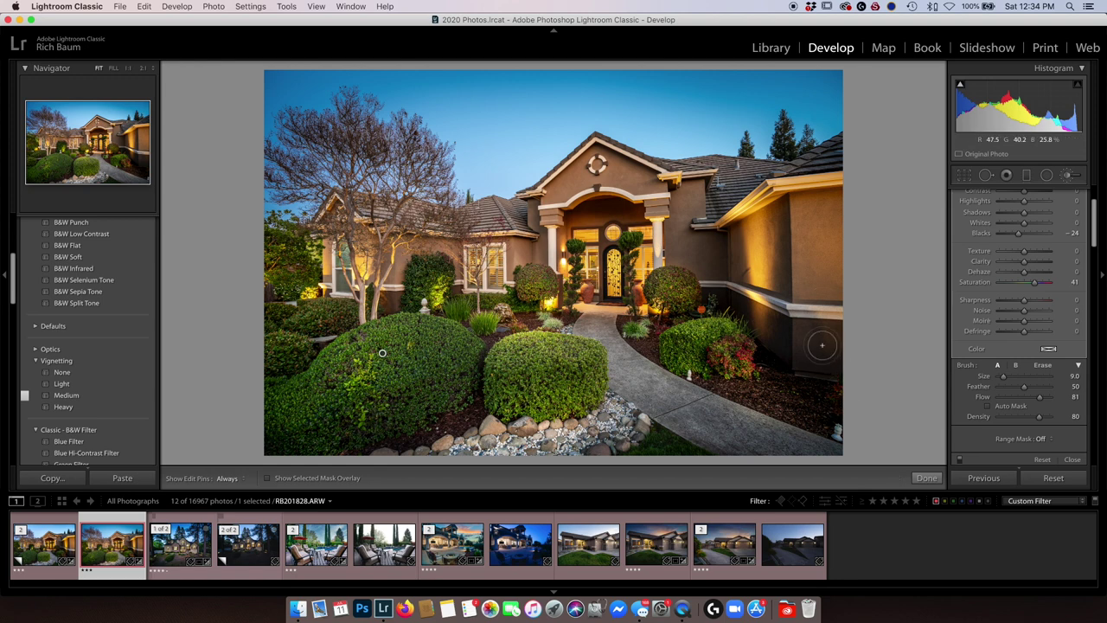
{"action": "scroll", "coordinate": [809, 350], "scroll_direction": "up", "scroll_amount": 6}
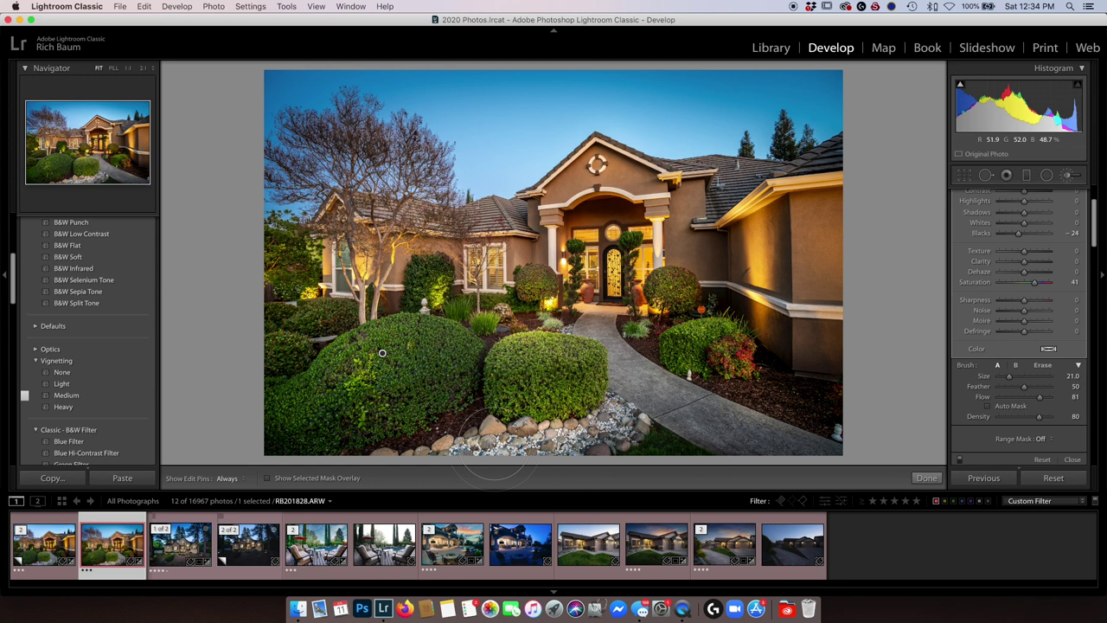
{"action": "left_click", "coordinate": [1066, 176]}
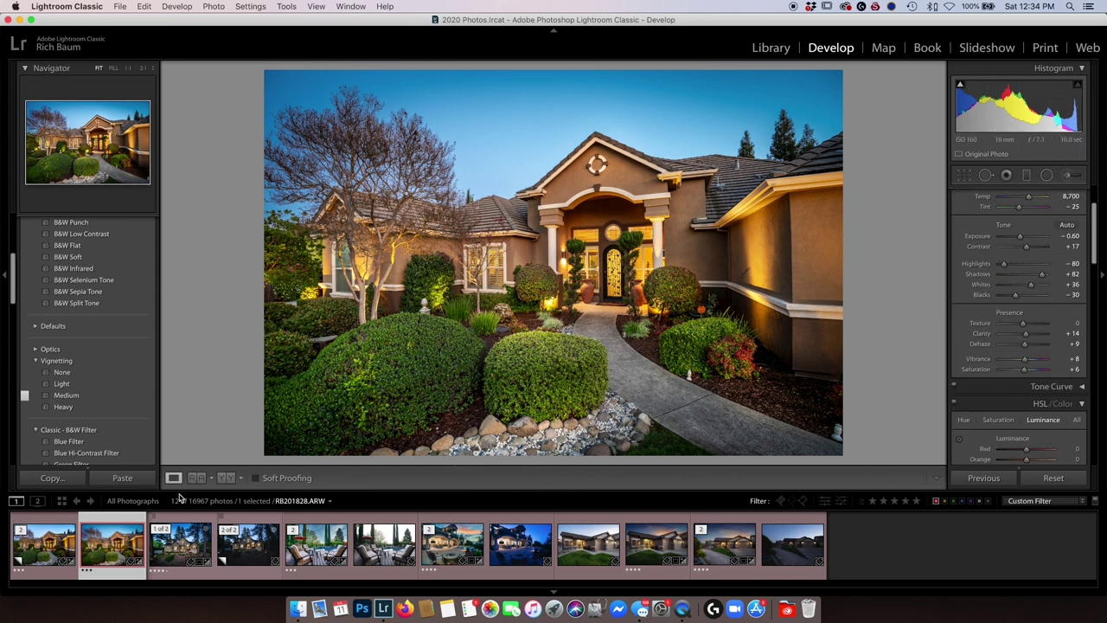
Compare the edit Before/After with the original, then review it in full-screen lights-out view
{"action": "left_click", "coordinate": [225, 478]}
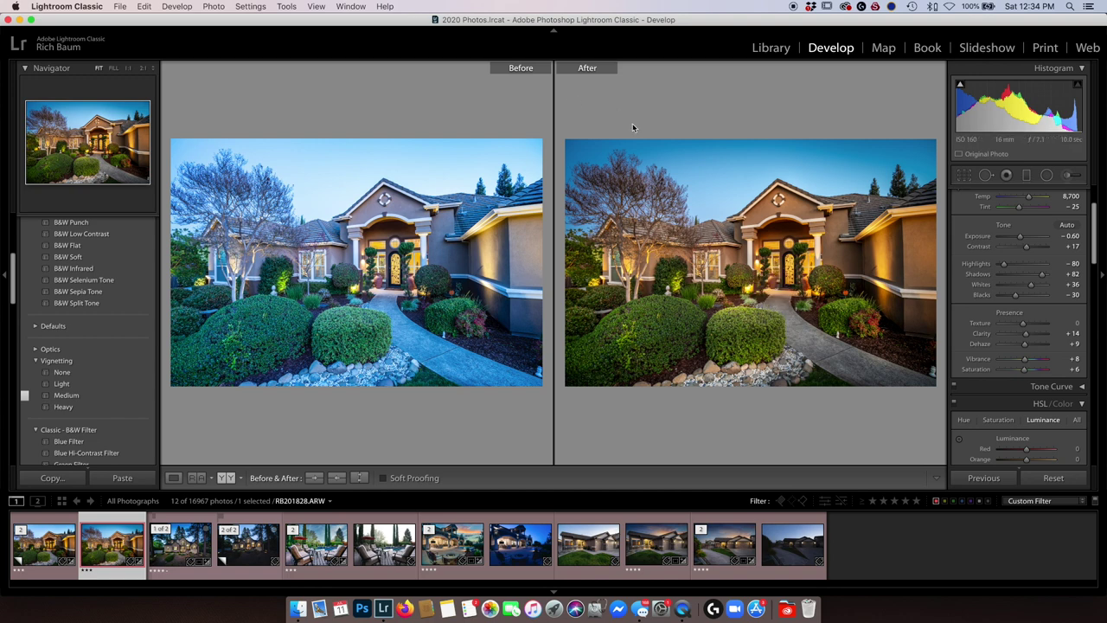
{"action": "left_click", "coordinate": [174, 478]}
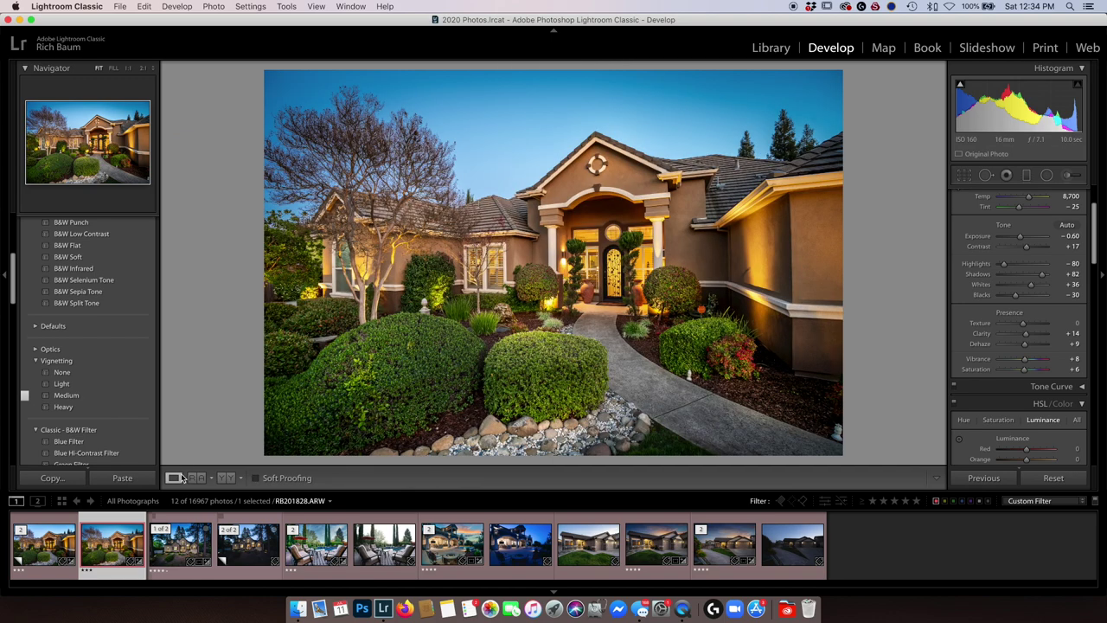
{"action": "key", "text": "shift+f"}
{"action": "key", "text": "l"}
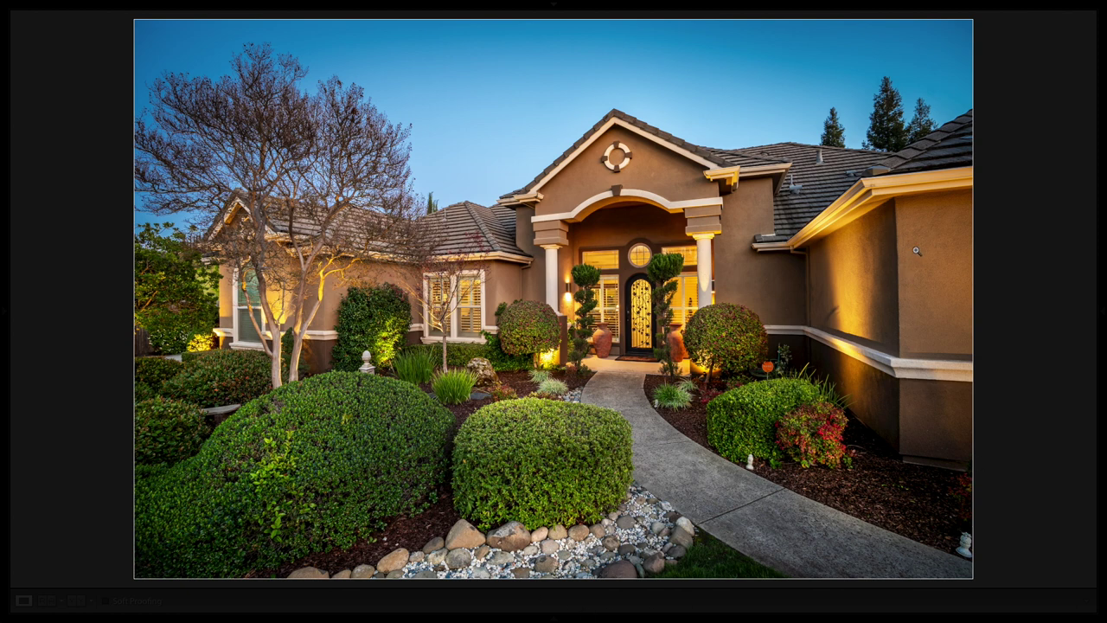
{"action": "key", "text": "shift+f"}
{"action": "key", "text": "l"}
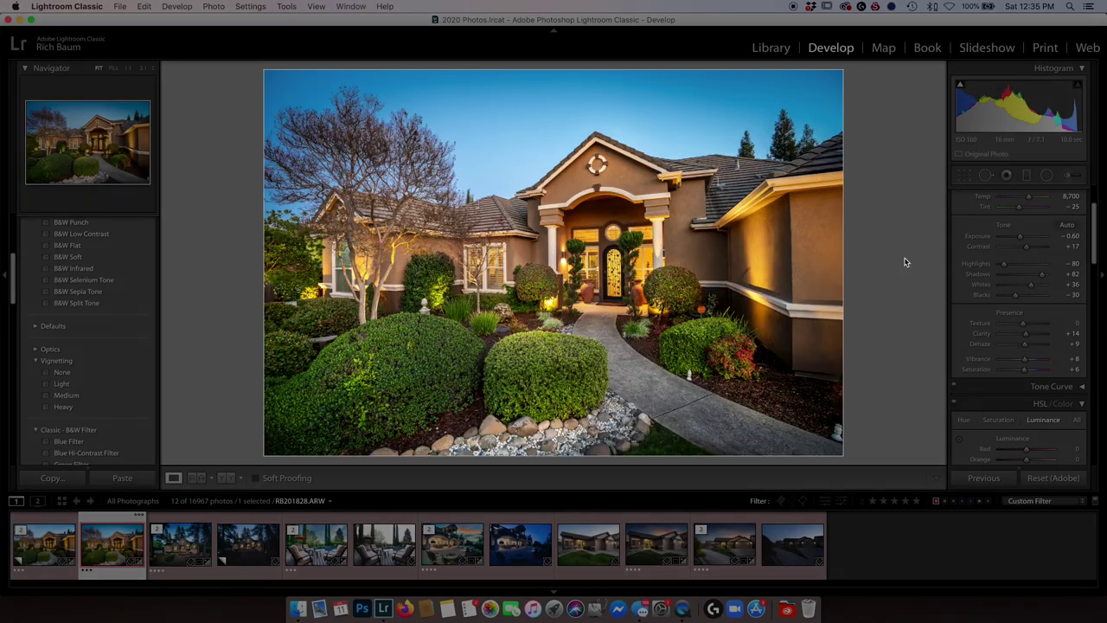
{"action": "scroll", "coordinate": [997, 292], "scroll_direction": "down", "scroll_amount": 5}
{"action": "scroll", "coordinate": [998, 292], "scroll_direction": "down", "scroll_amount": 5}
Set the manual Transform Vertical to -5 and enable Constrain Crop to remove the white edges
{"action": "scroll", "coordinate": [1000, 292], "scroll_direction": "down", "scroll_amount": 5}
{"action": "scroll", "coordinate": [1002, 293], "scroll_direction": "down", "scroll_amount": 5}
{"action": "scroll", "coordinate": [1003, 292], "scroll_direction": "down", "scroll_amount": 3}
{"action": "scroll", "coordinate": [1008, 286], "scroll_direction": "down", "scroll_amount": 2}
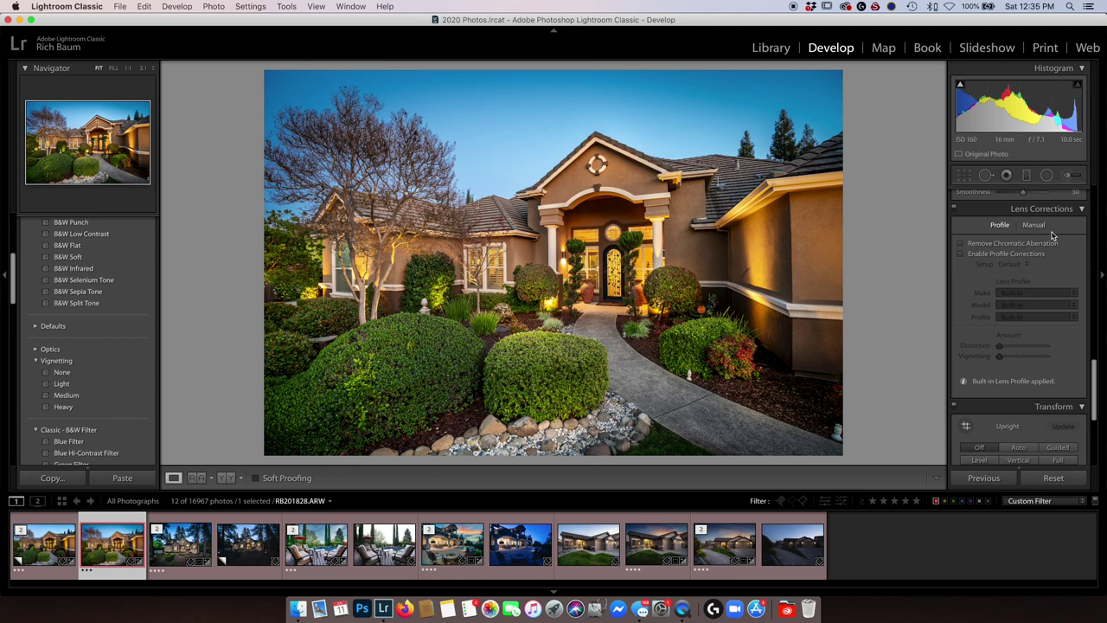
{"action": "left_click", "coordinate": [1043, 226]}
{"action": "scroll", "coordinate": [1024, 333], "scroll_direction": "down", "scroll_amount": 2}
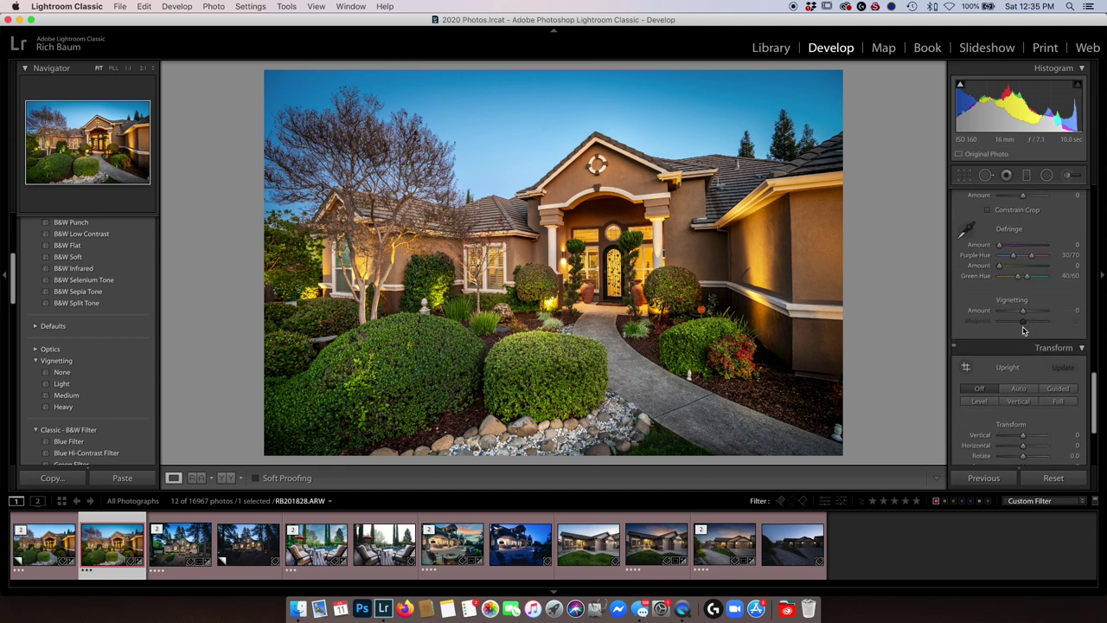
{"action": "scroll", "coordinate": [1027, 380], "scroll_direction": "down", "scroll_amount": 2}
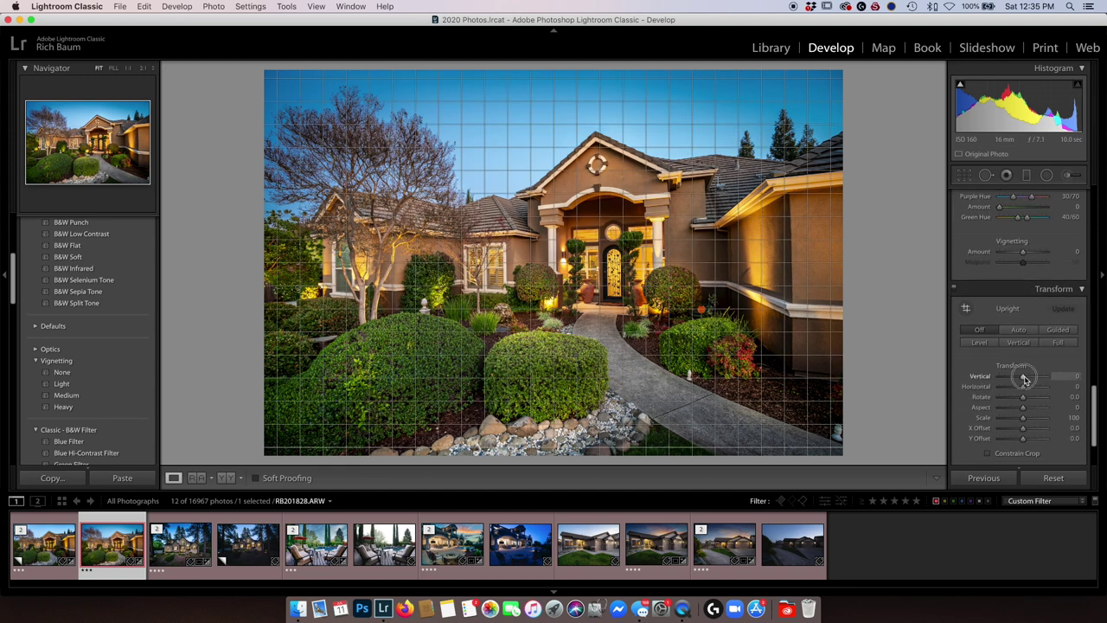
{"action": "left_click_drag", "start_coordinate": [1025, 379], "coordinate": [1023, 379]}
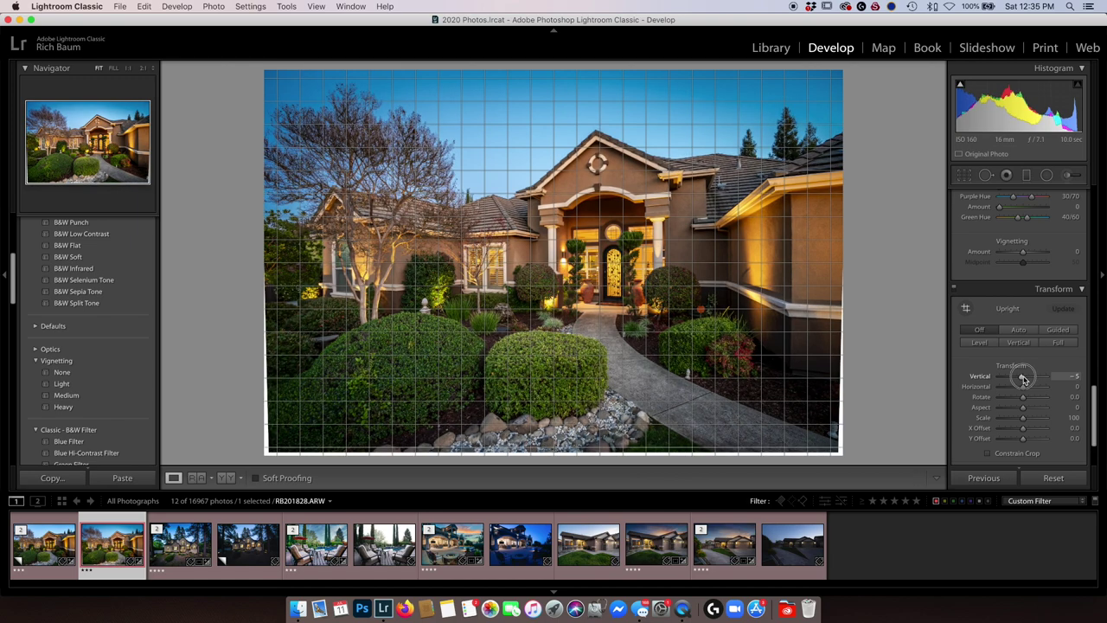
{"action": "left_click", "coordinate": [987, 453]}
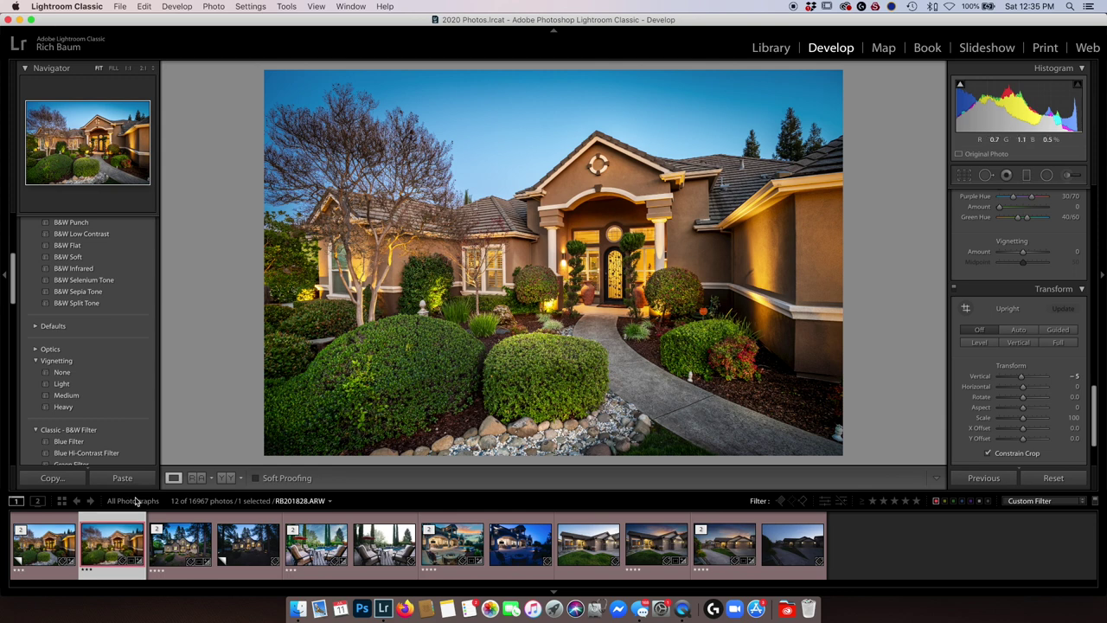
{"action": "left_click", "coordinate": [249, 554]}
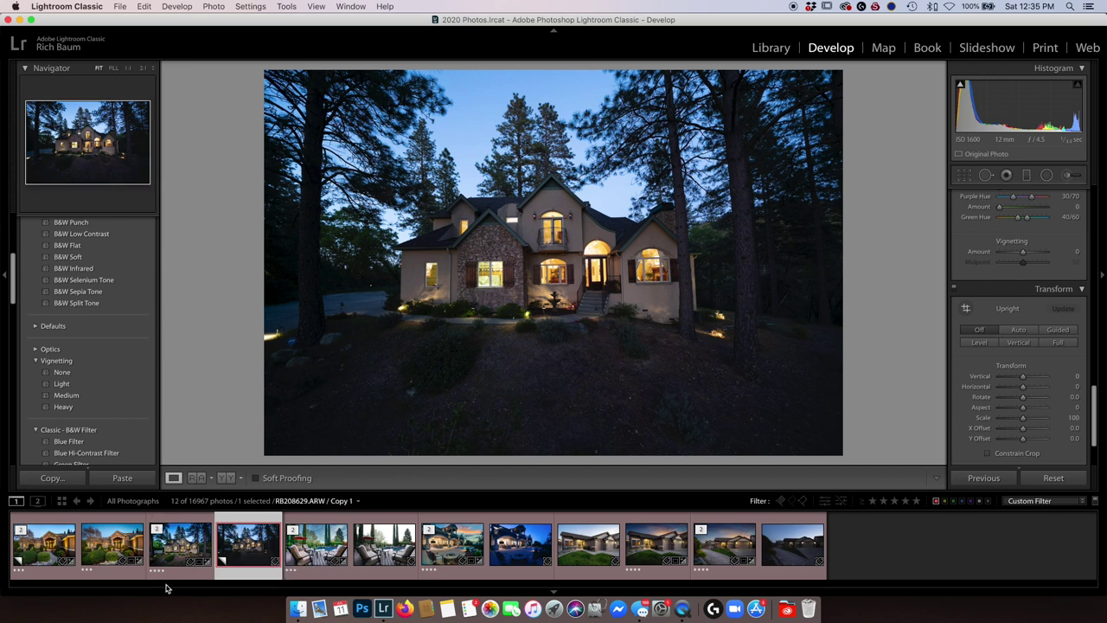
Check the brighter edited RB208629.ARW, then return to the dark unedited Copy 1
{"action": "left_click", "coordinate": [189, 550]}
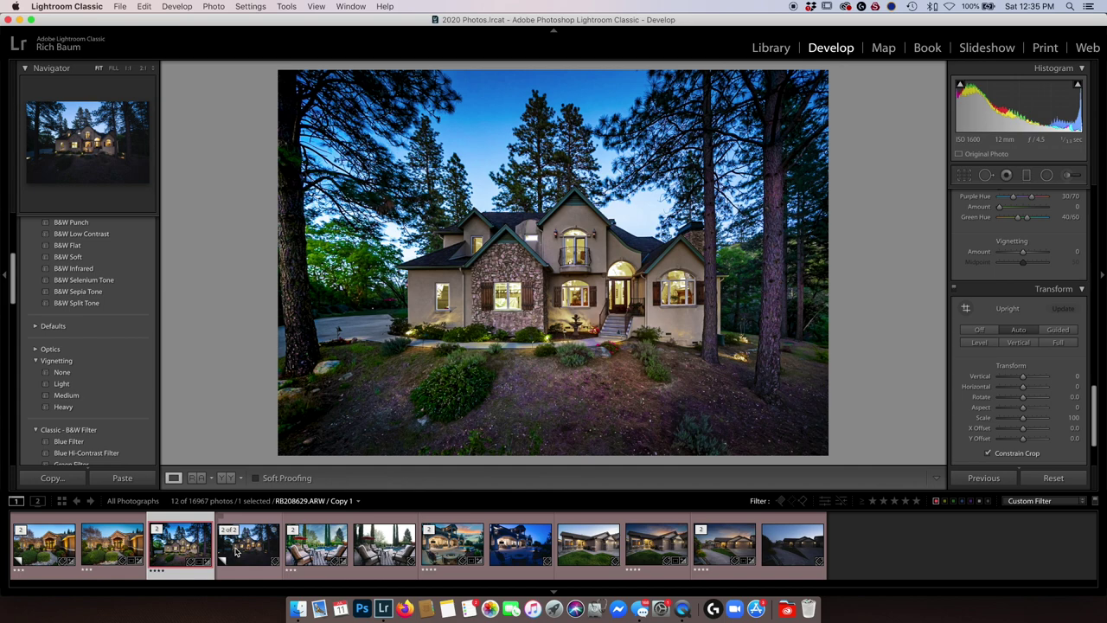
{"action": "left_click", "coordinate": [236, 552]}
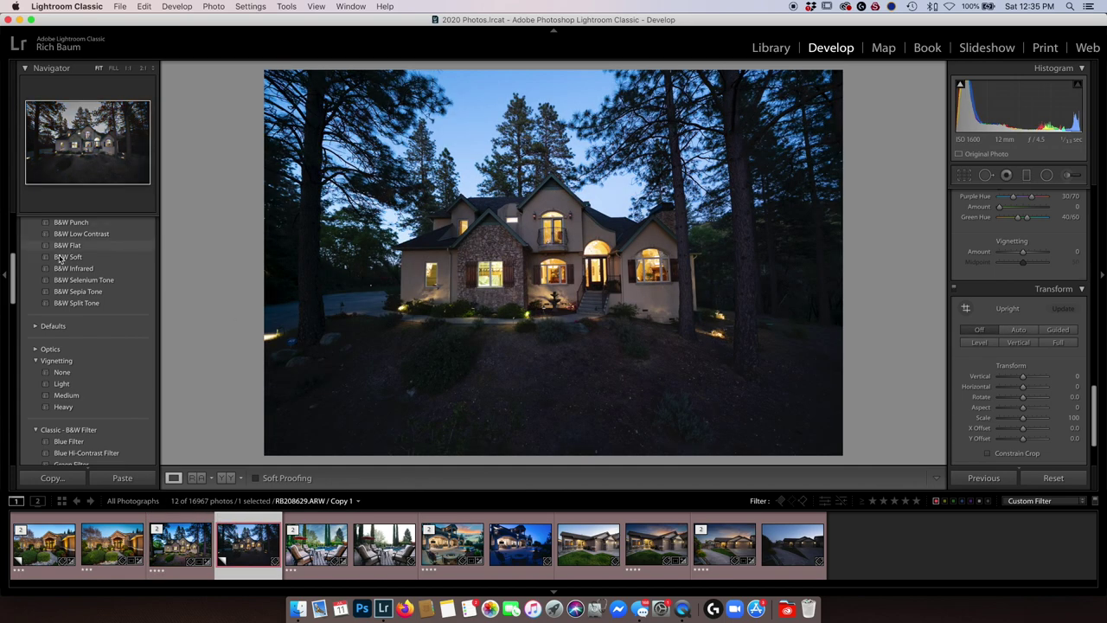
{"action": "scroll", "coordinate": [71, 395], "scroll_direction": "down", "scroll_amount": 5}
{"action": "scroll", "coordinate": [71, 395], "scroll_direction": "down", "scroll_amount": 5}
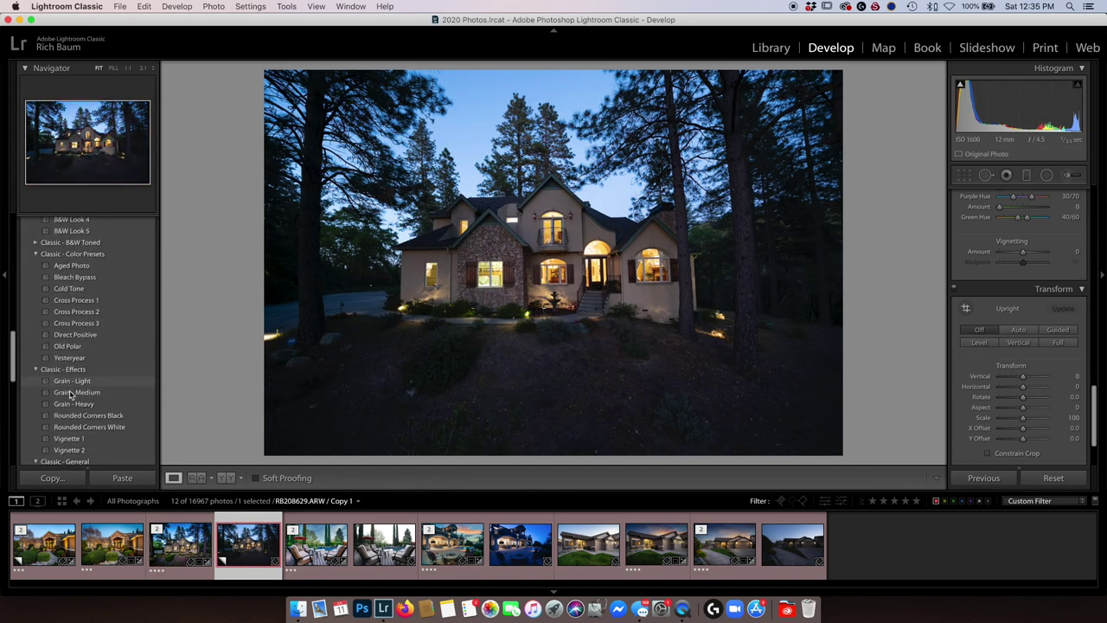
Apply the Full Bump - A7III user preset to the RB208629.ARW Copy 1 forest house
{"action": "scroll", "coordinate": [71, 395], "scroll_direction": "down", "scroll_amount": 6}
{"action": "scroll", "coordinate": [72, 372], "scroll_direction": "down", "scroll_amount": 1}
{"action": "scroll", "coordinate": [73, 355], "scroll_direction": "down", "scroll_amount": 1}
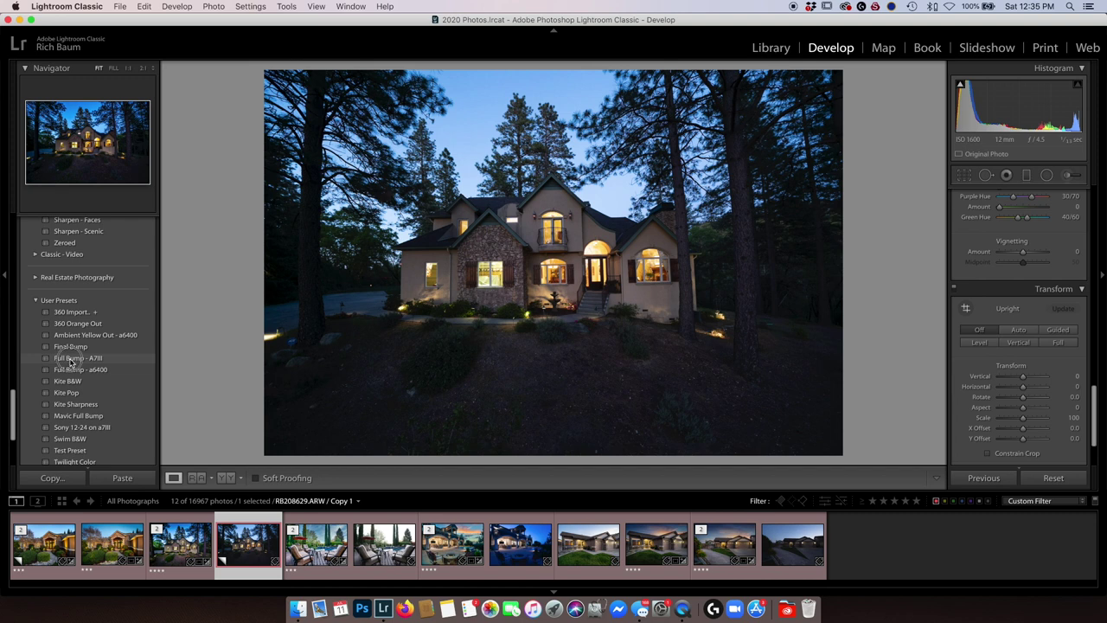
{"action": "left_click", "coordinate": [73, 358]}
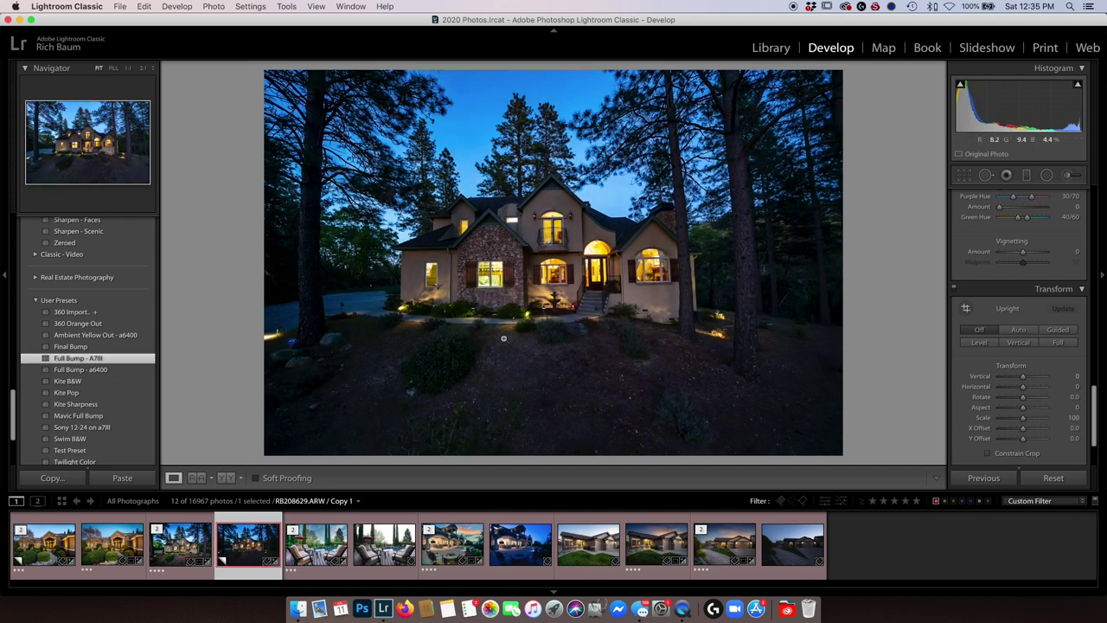
{"action": "scroll", "coordinate": [997, 351], "scroll_direction": "up", "scroll_amount": 5}
{"action": "scroll", "coordinate": [995, 354], "scroll_direction": "up", "scroll_amount": 5}
{"action": "scroll", "coordinate": [992, 357], "scroll_direction": "up", "scroll_amount": 3}
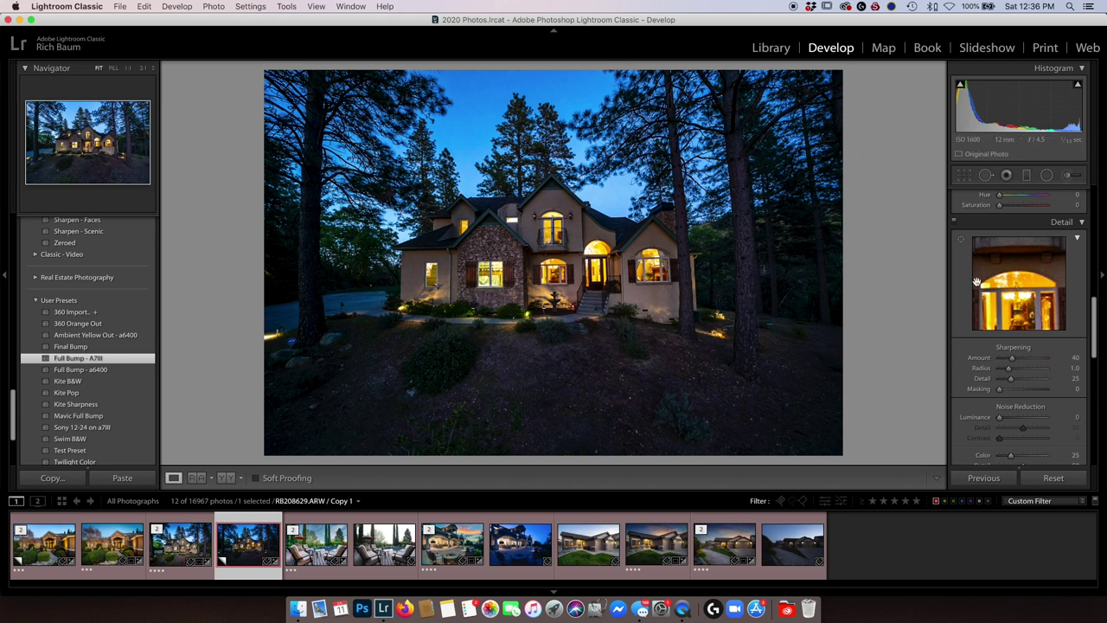
Raise the forest house photo's exposure to +0.75
{"action": "scroll", "coordinate": [1019, 304], "scroll_direction": "up", "scroll_amount": 5}
{"action": "scroll", "coordinate": [1019, 304], "scroll_direction": "up", "scroll_amount": 5}
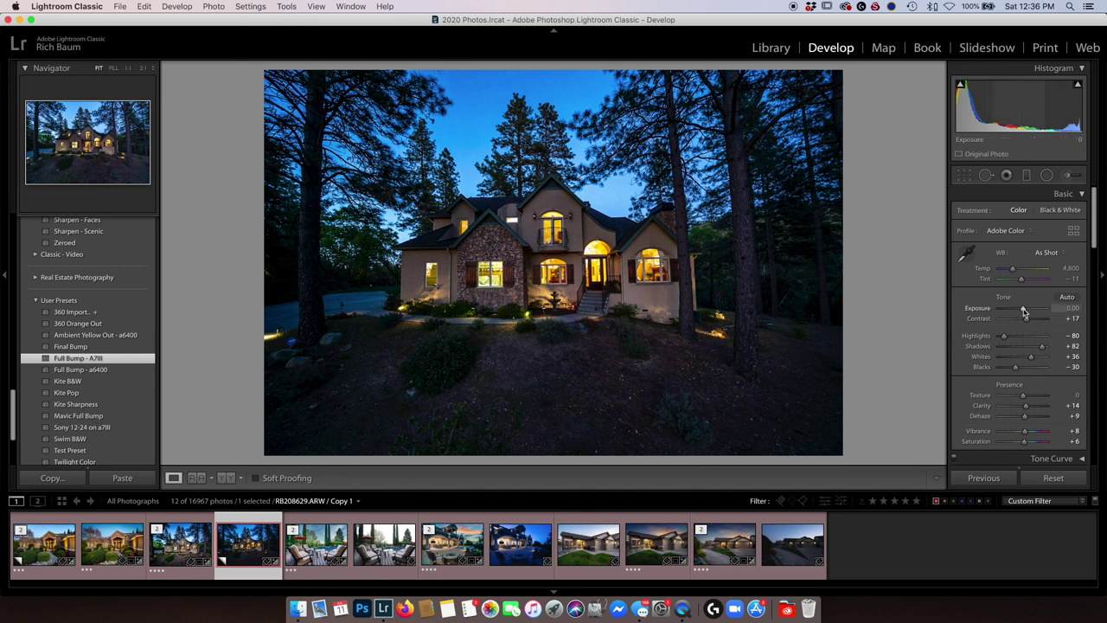
{"action": "left_click_drag", "start_coordinate": [1023, 310], "coordinate": [1027, 316]}
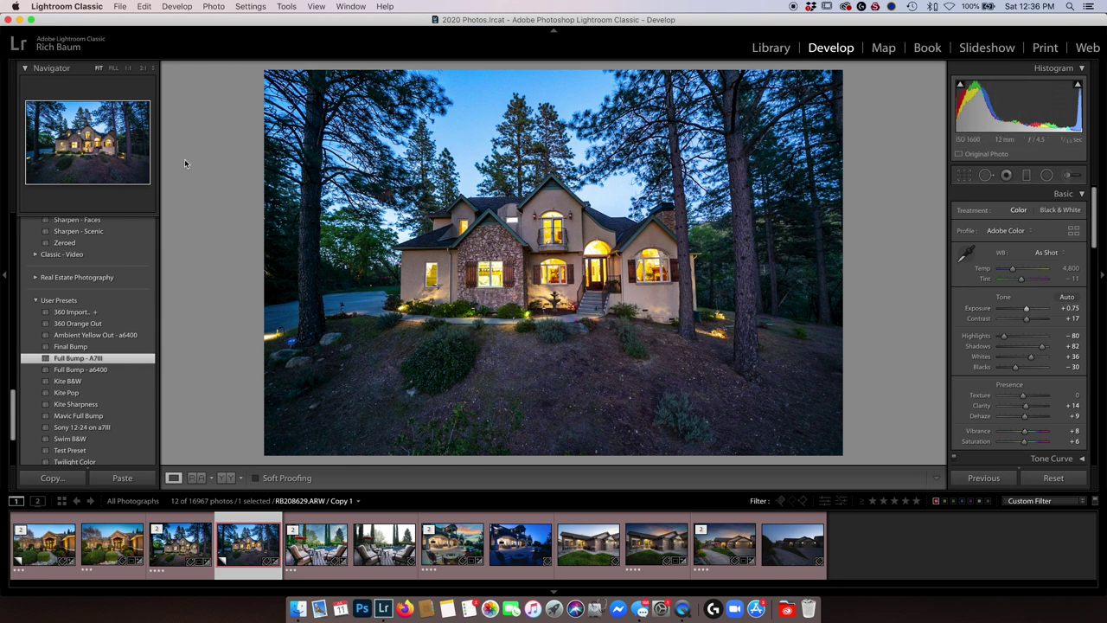
Apply the Medium vignette preset and select the Adjustment Brush
{"action": "scroll", "coordinate": [69, 312], "scroll_direction": "up", "scroll_amount": 5}
{"action": "scroll", "coordinate": [74, 304], "scroll_direction": "up", "scroll_amount": 5}
{"action": "scroll", "coordinate": [74, 304], "scroll_direction": "up", "scroll_amount": 3}
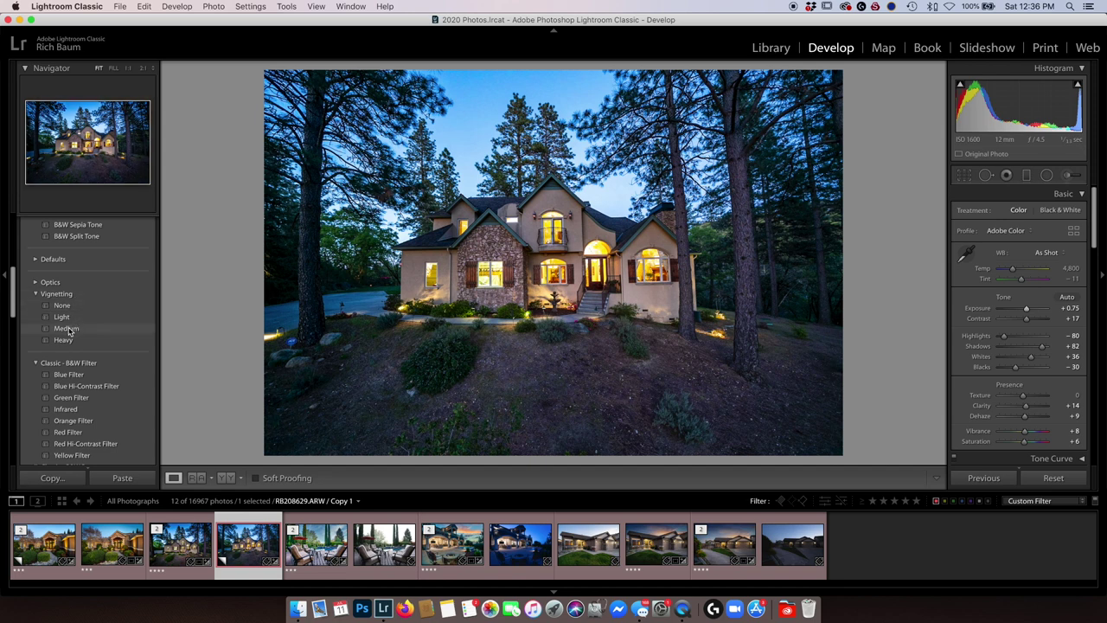
{"action": "left_click", "coordinate": [64, 330]}
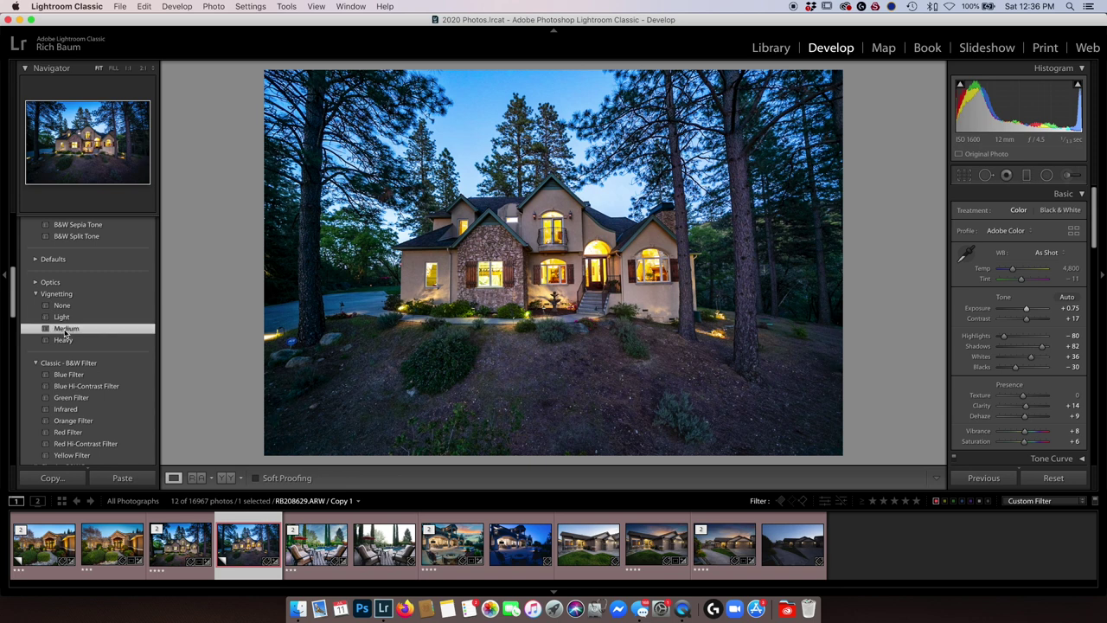
{"action": "left_click", "coordinate": [1070, 176]}
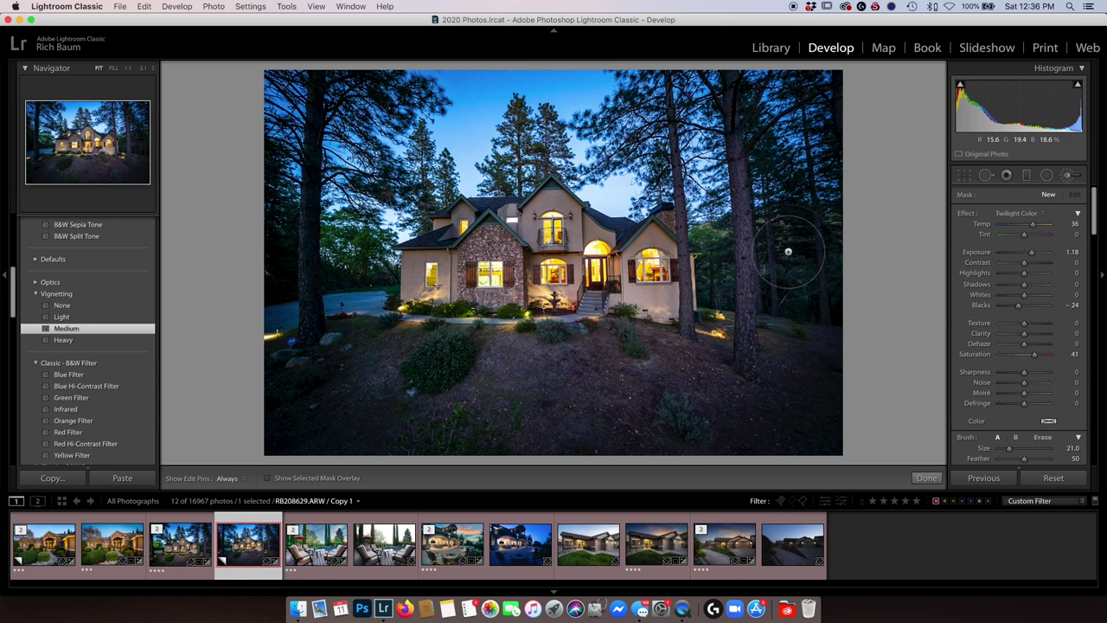
Load the Adjustment Brush with the Twilight Color effect
{"action": "left_click", "coordinate": [1068, 176]}
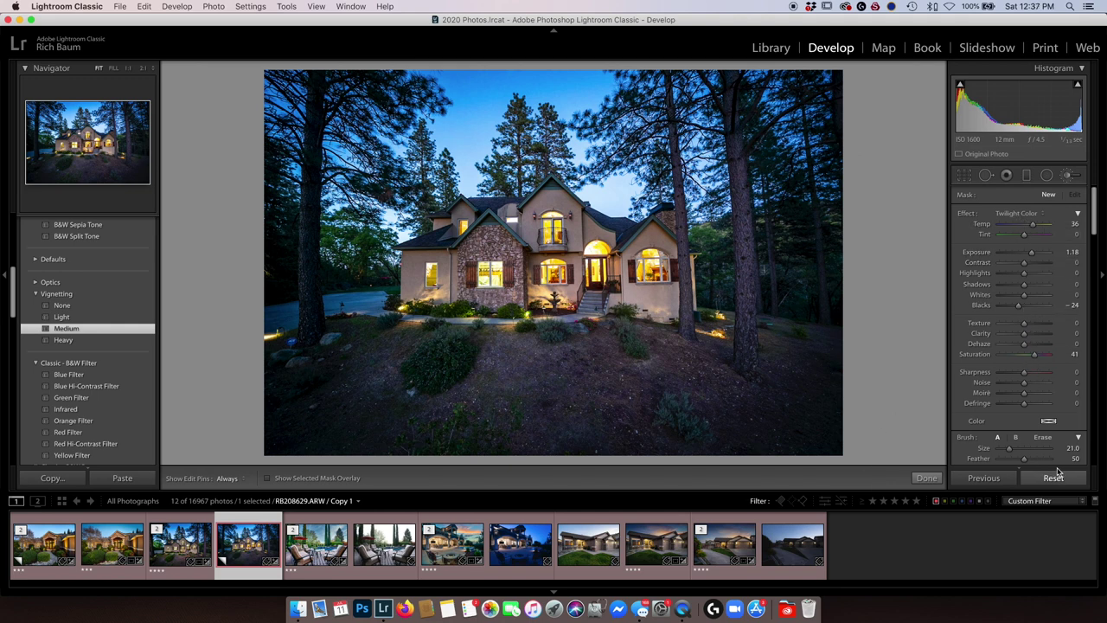
{"action": "scroll", "coordinate": [1024, 343], "scroll_direction": "down", "scroll_amount": 3}
{"action": "scroll", "coordinate": [1024, 343], "scroll_direction": "down", "scroll_amount": 3}
{"action": "scroll", "coordinate": [1025, 342], "scroll_direction": "down", "scroll_amount": 3}
{"action": "scroll", "coordinate": [1025, 343], "scroll_direction": "down", "scroll_amount": 3}
{"action": "scroll", "coordinate": [1024, 342], "scroll_direction": "down", "scroll_amount": 2}
{"action": "scroll", "coordinate": [1025, 342], "scroll_direction": "down", "scroll_amount": 2}
{"action": "scroll", "coordinate": [1025, 343], "scroll_direction": "down", "scroll_amount": 2}
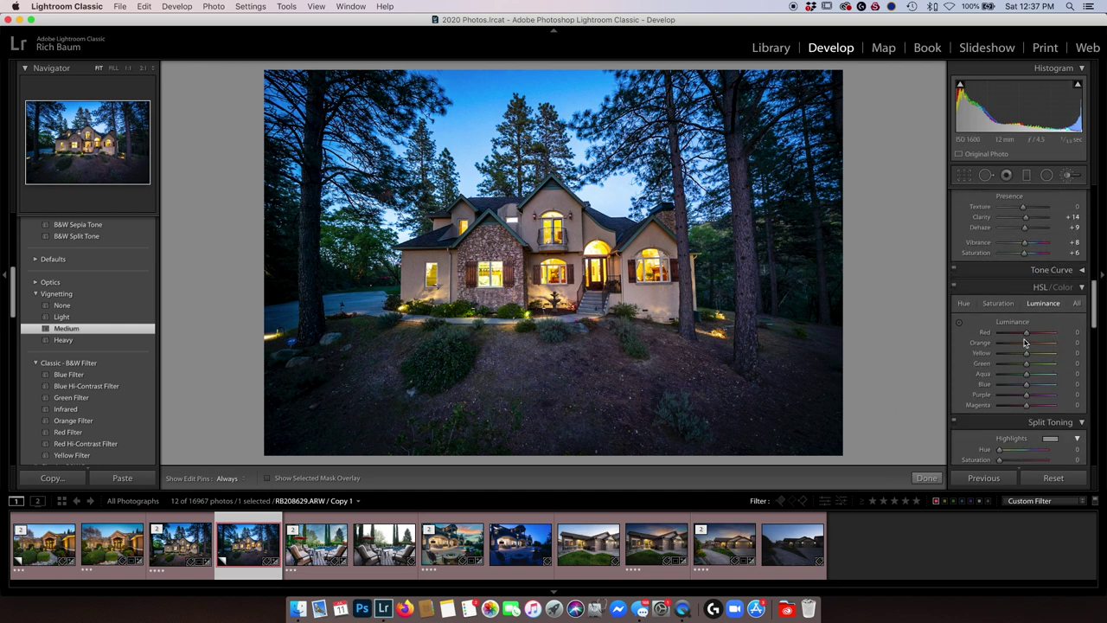
{"action": "scroll", "coordinate": [1023, 350], "scroll_direction": "up", "scroll_amount": 10}
{"action": "scroll", "coordinate": [1021, 346], "scroll_direction": "up", "scroll_amount": 5}
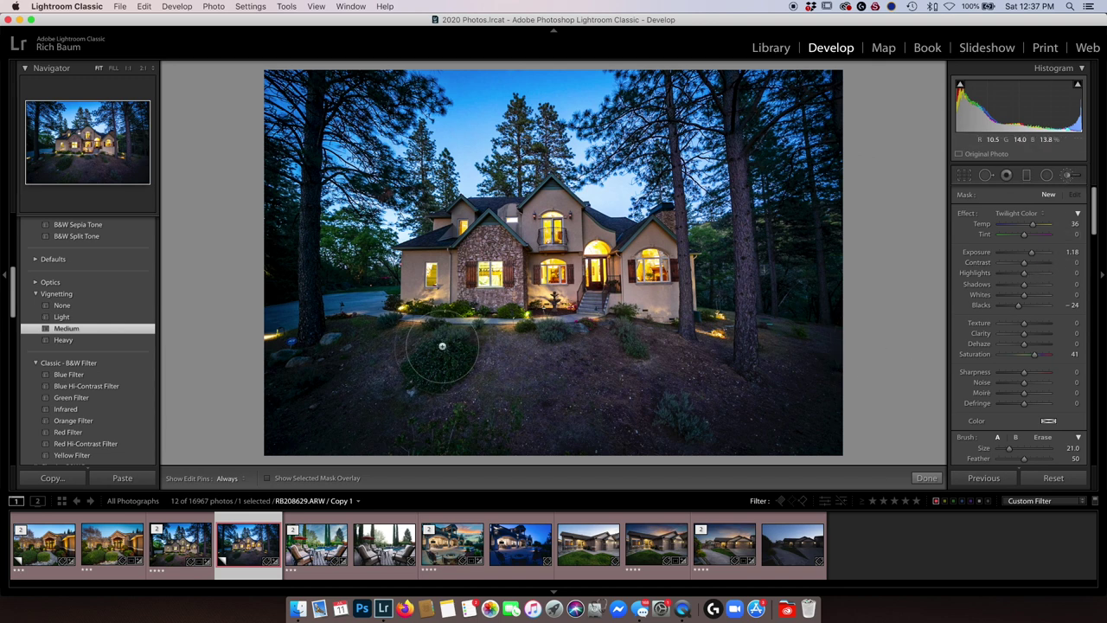
Paint Twilight Color over the front bush, left rocks and path, and bottom foreground
{"action": "left_click_drag", "start_coordinate": [446, 344], "coordinate": [441, 363]}
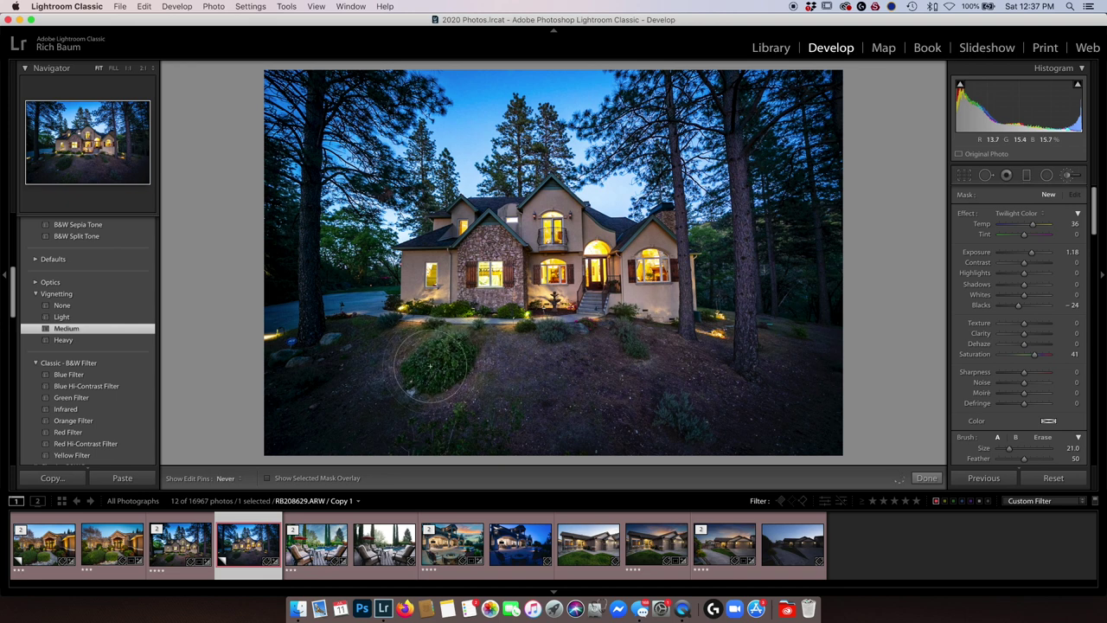
{"action": "key", "text": "h"}
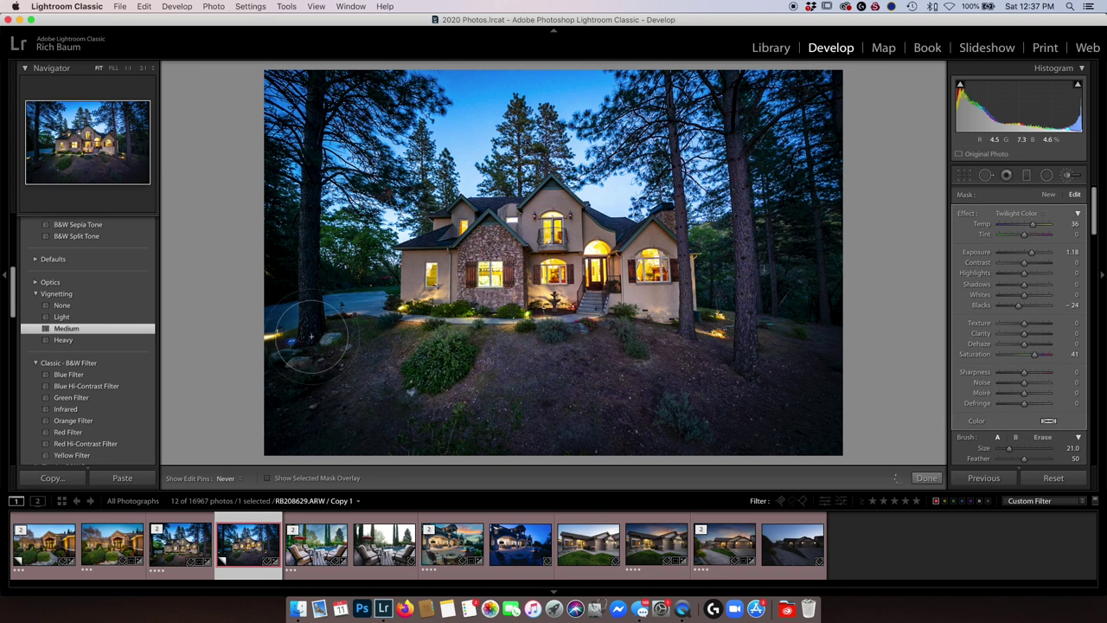
{"action": "left_click_drag", "start_coordinate": [338, 333], "coordinate": [278, 221]}
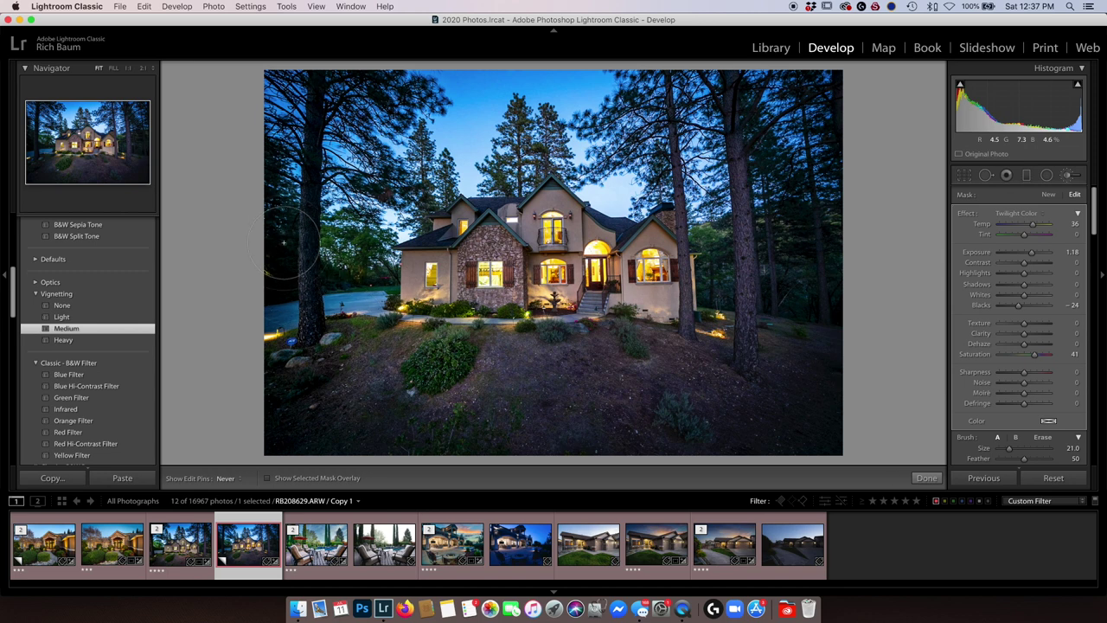
{"action": "mouse_move", "coordinate": [383, 395]}
{"action": "left_mouse_down"}
{"action": "mouse_move", "coordinate": [467, 436]}
{"action": "mouse_move", "coordinate": [460, 452]}
{"action": "mouse_move", "coordinate": [620, 420]}
{"action": "mouse_move", "coordinate": [787, 425]}
{"action": "mouse_move", "coordinate": [807, 369]}
{"action": "mouse_move", "coordinate": [787, 251]}
{"action": "mouse_move", "coordinate": [801, 234]}
{"action": "mouse_move", "coordinate": [829, 286]}
{"action": "mouse_move", "coordinate": [848, 108]}
{"action": "mouse_move", "coordinate": [792, 260]}
{"action": "mouse_move", "coordinate": [740, 268]}
{"action": "mouse_move", "coordinate": [722, 346]}
{"action": "mouse_move", "coordinate": [741, 353]}
{"action": "left_mouse_up"}
{"action": "scroll", "coordinate": [742, 353], "scroll_direction": "down", "scroll_amount": 5}
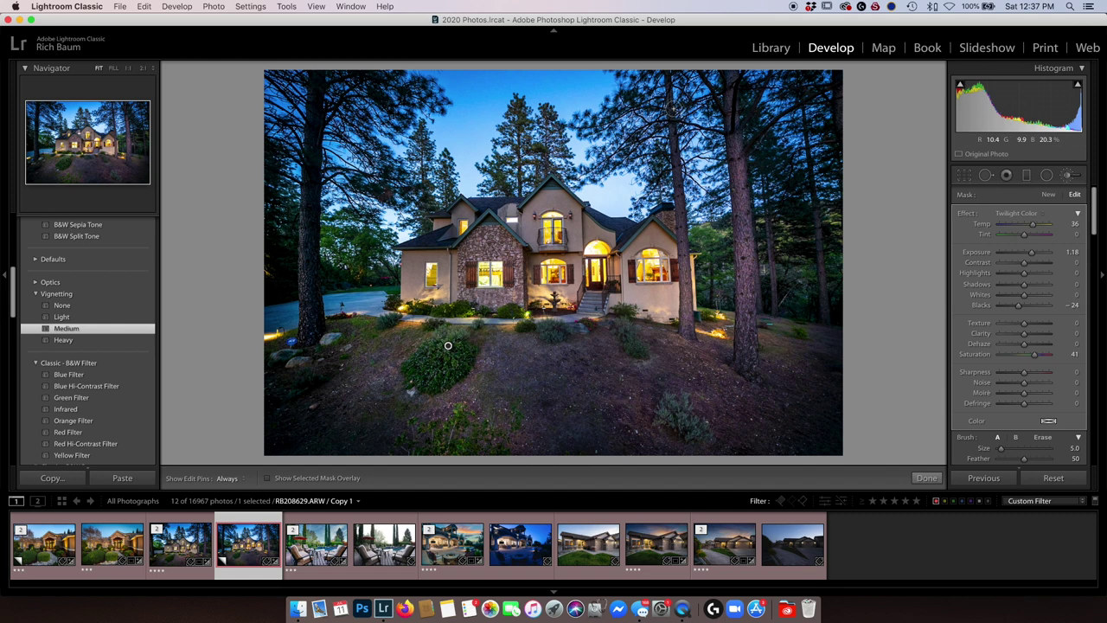
{"action": "key", "text": "h"}
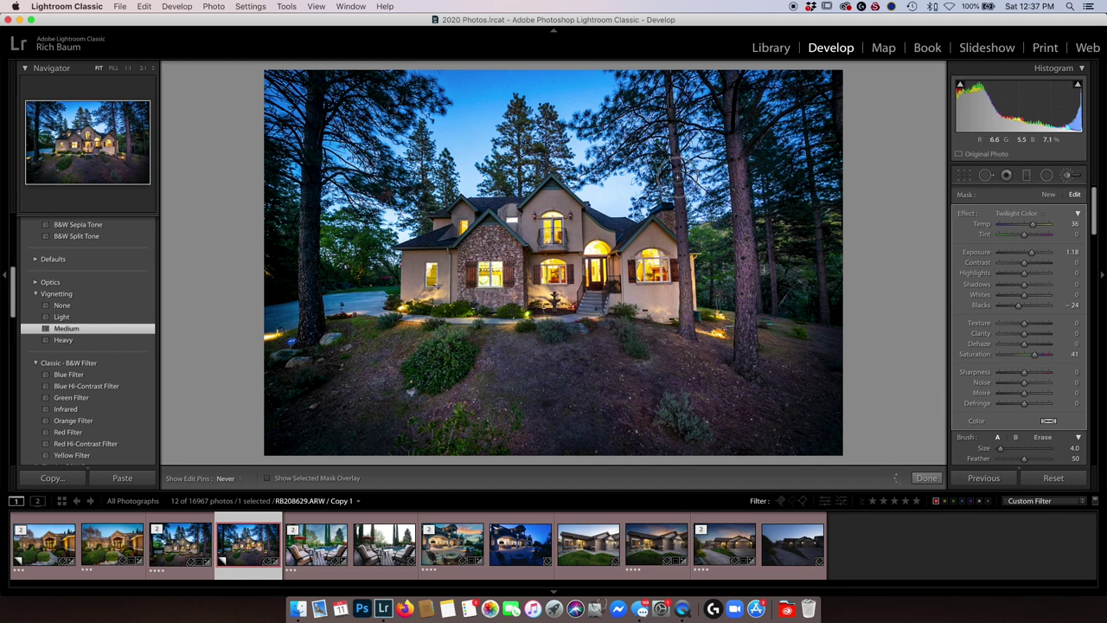
{"action": "key", "text": "h"}
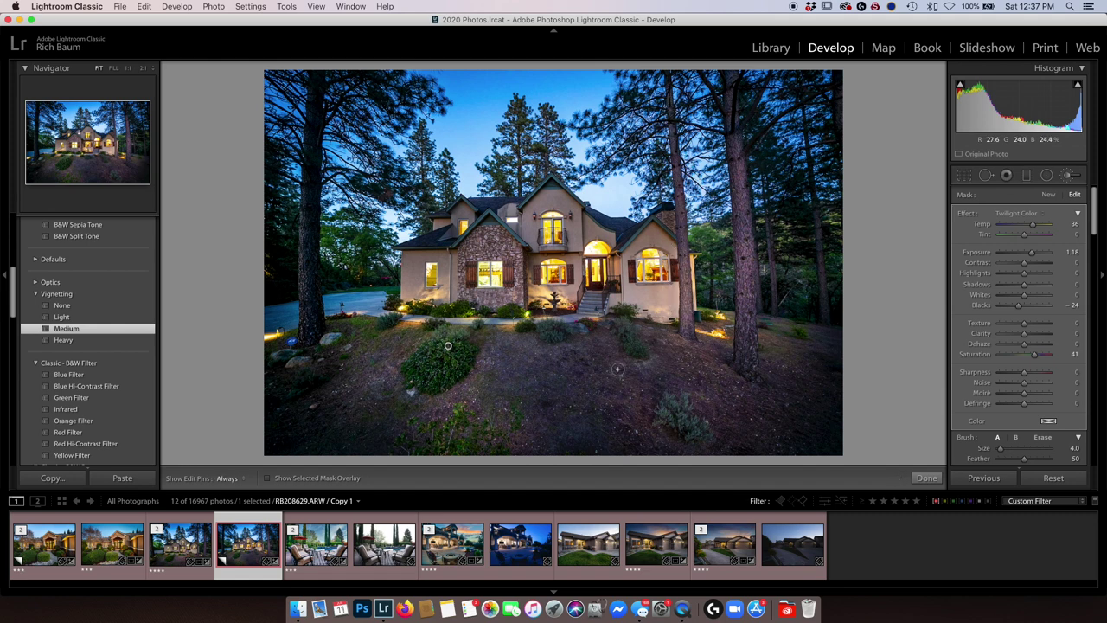
{"action": "key", "text": "h"}
{"action": "key", "text": "h"}
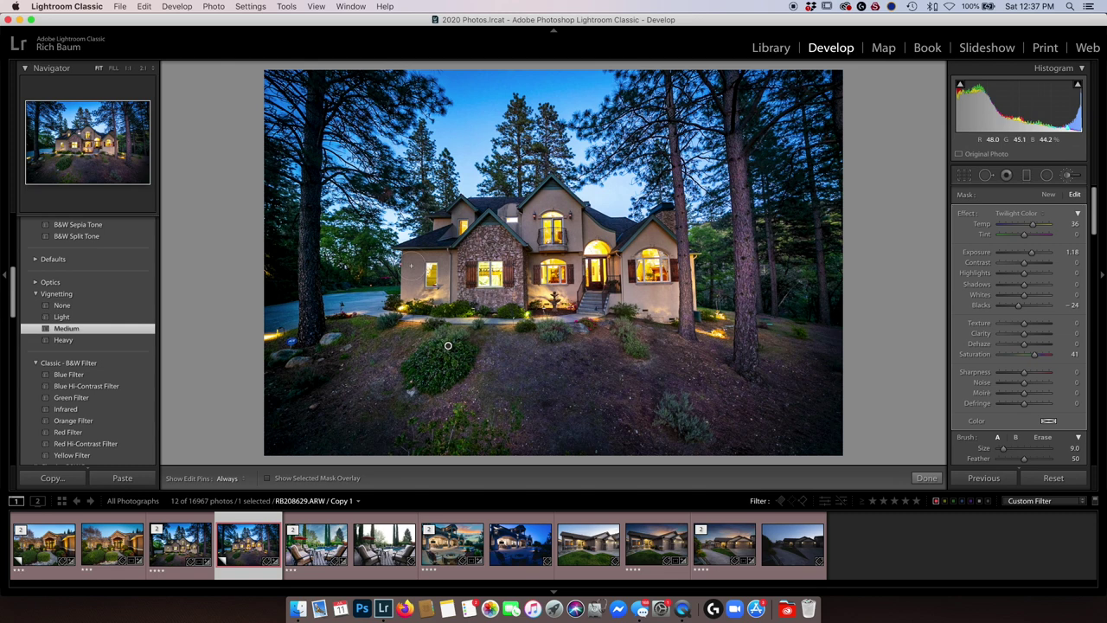
{"action": "key", "text": "h"}
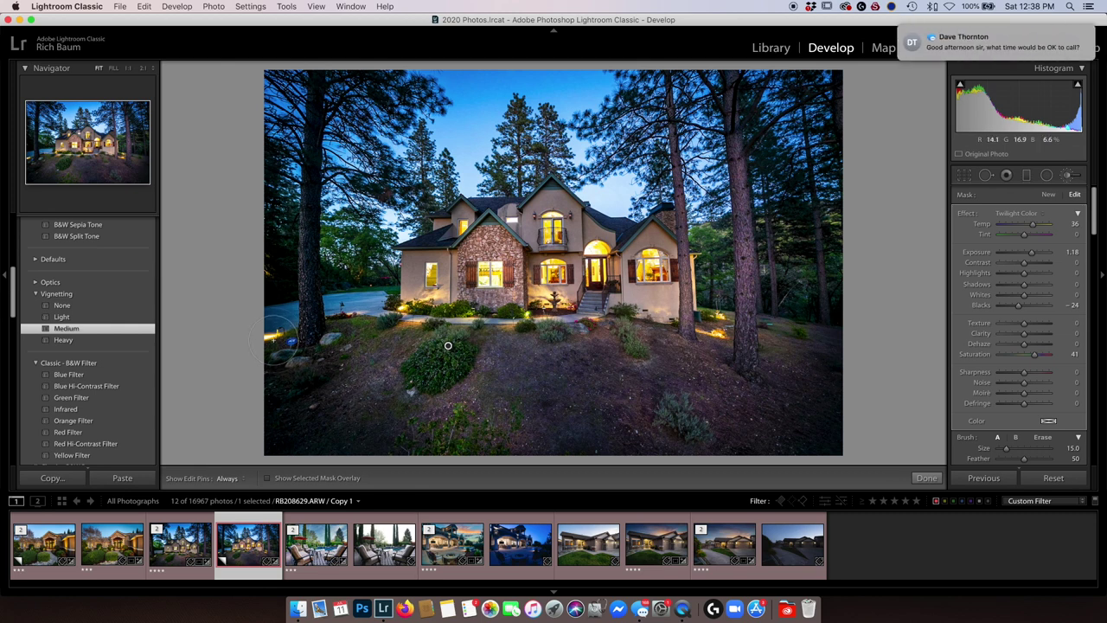
Inspect the lower-left and house garden lights at 1:1, then return to fit view
{"action": "left_click", "coordinate": [32, 160]}
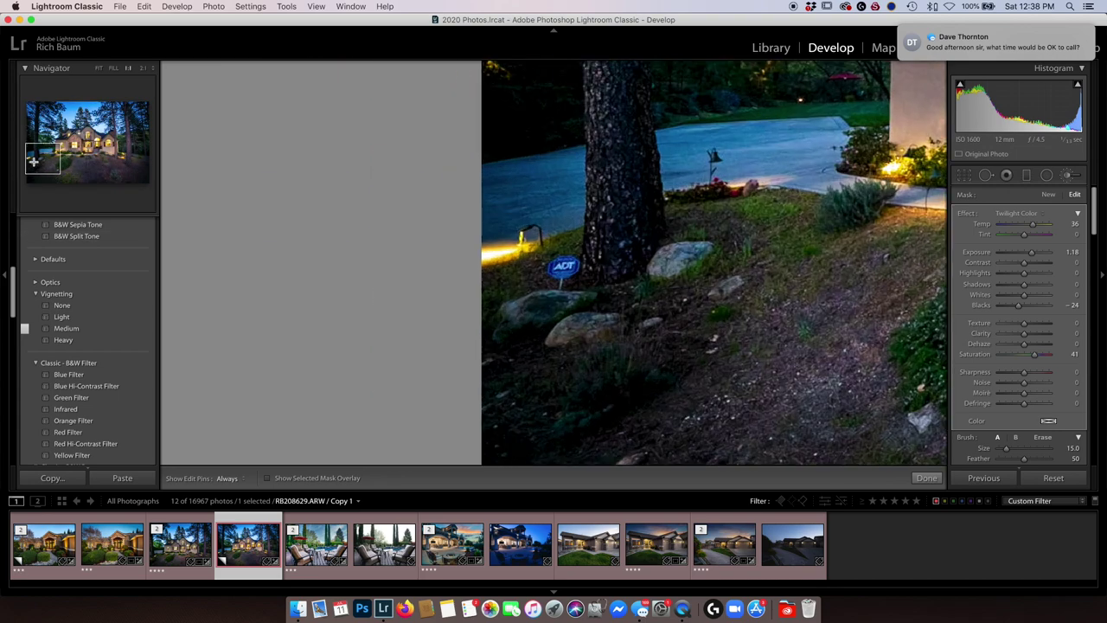
{"action": "left_click", "coordinate": [120, 156]}
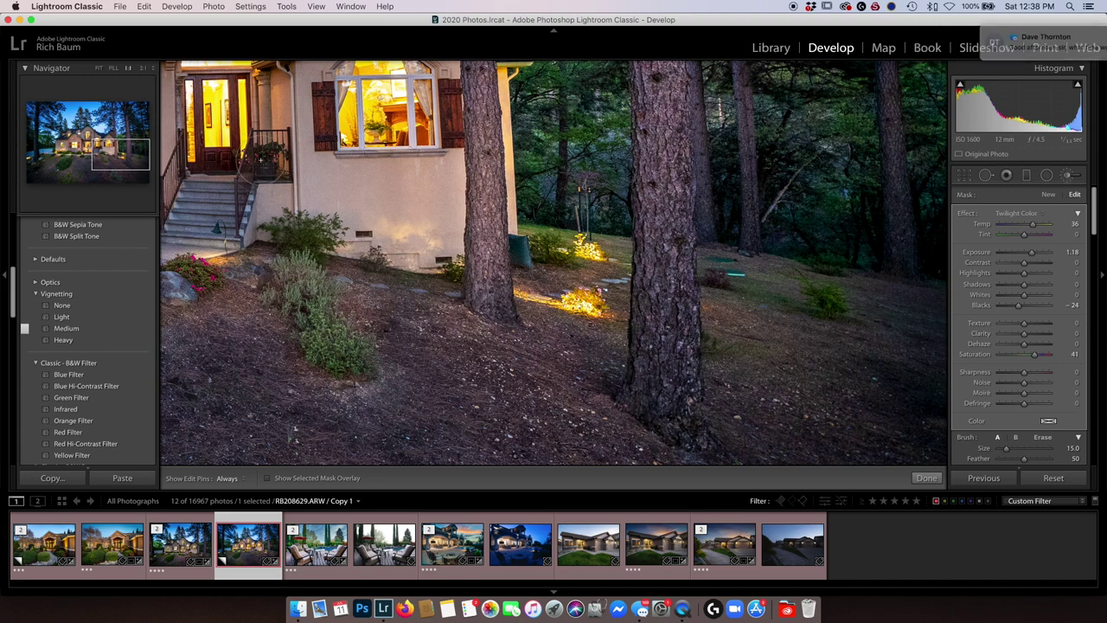
{"action": "left_click", "coordinate": [103, 70]}
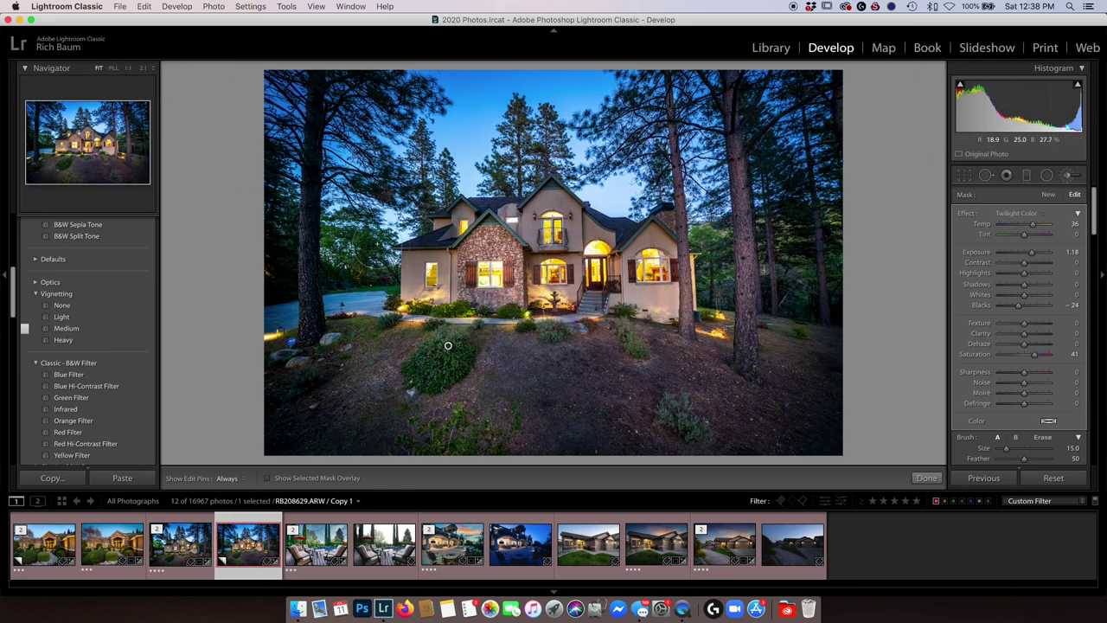
Resize the brush to 13.0 and paint Twilight Color over the trees left of the house
{"action": "scroll", "coordinate": [540, 416], "scroll_direction": "up", "scroll_amount": 6}
{"action": "key", "text": "h"}
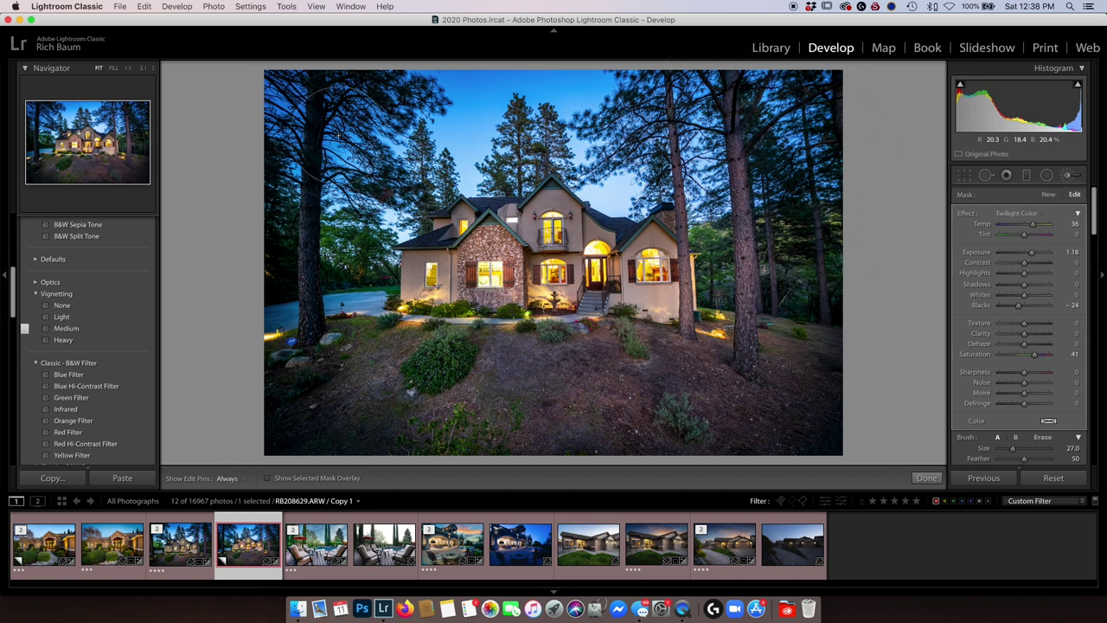
{"action": "key", "text": "h"}
{"action": "scroll", "coordinate": [308, 147], "scroll_direction": "down", "scroll_amount": 5}
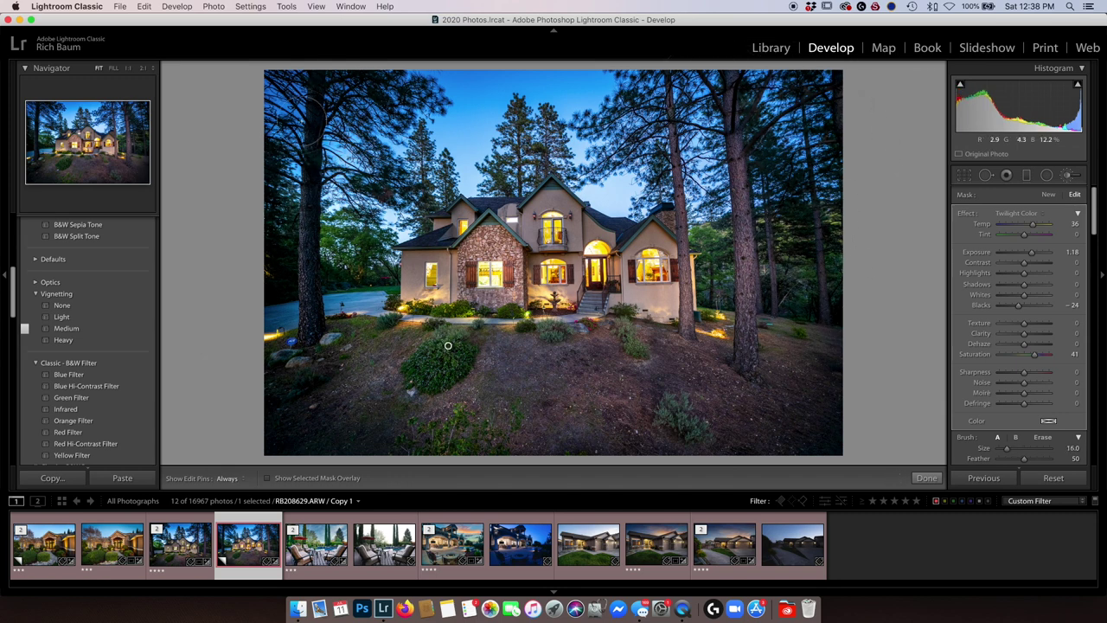
{"action": "scroll", "coordinate": [311, 103], "scroll_direction": "down", "scroll_amount": 2}
{"action": "key", "text": "h"}
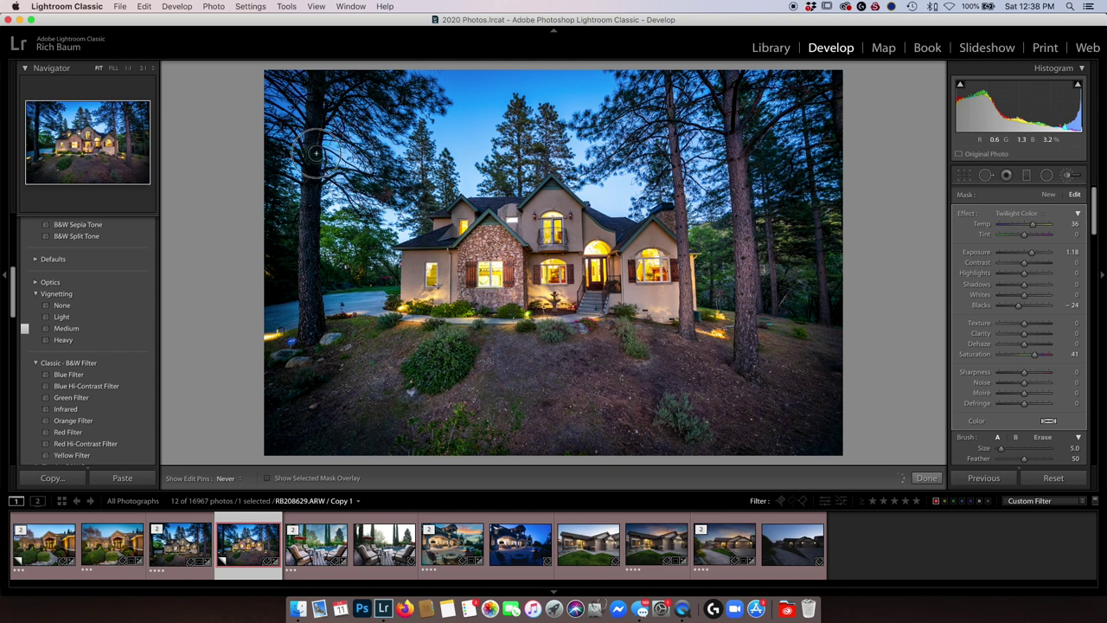
{"action": "key", "text": "h"}
{"action": "scroll", "coordinate": [334, 346], "scroll_direction": "up", "scroll_amount": 4}
{"action": "key", "text": "h"}
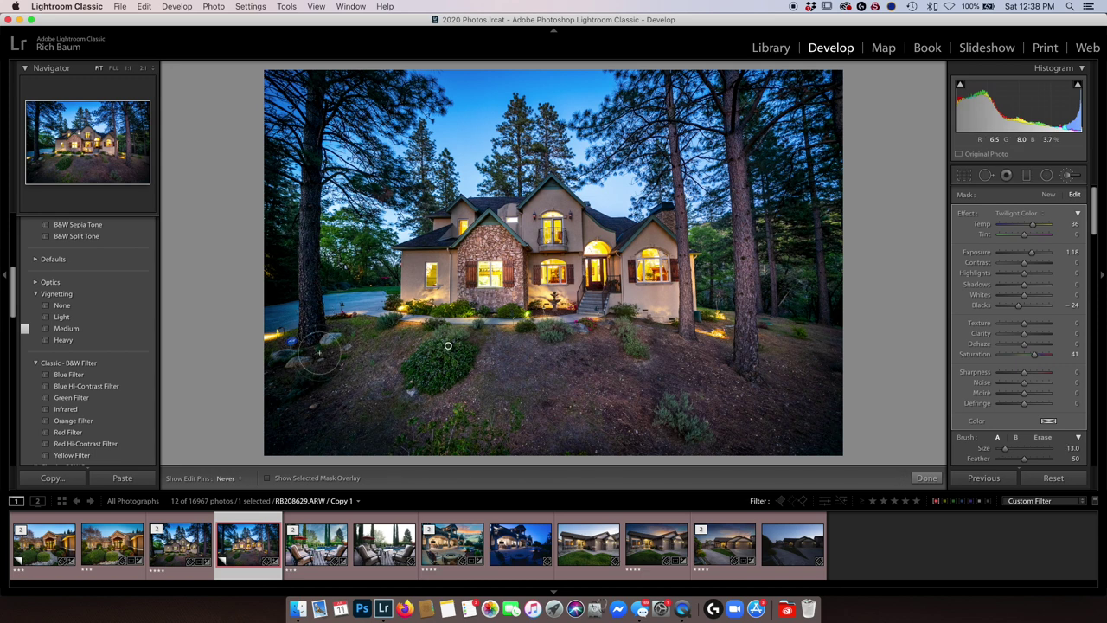
{"action": "key", "text": "h"}
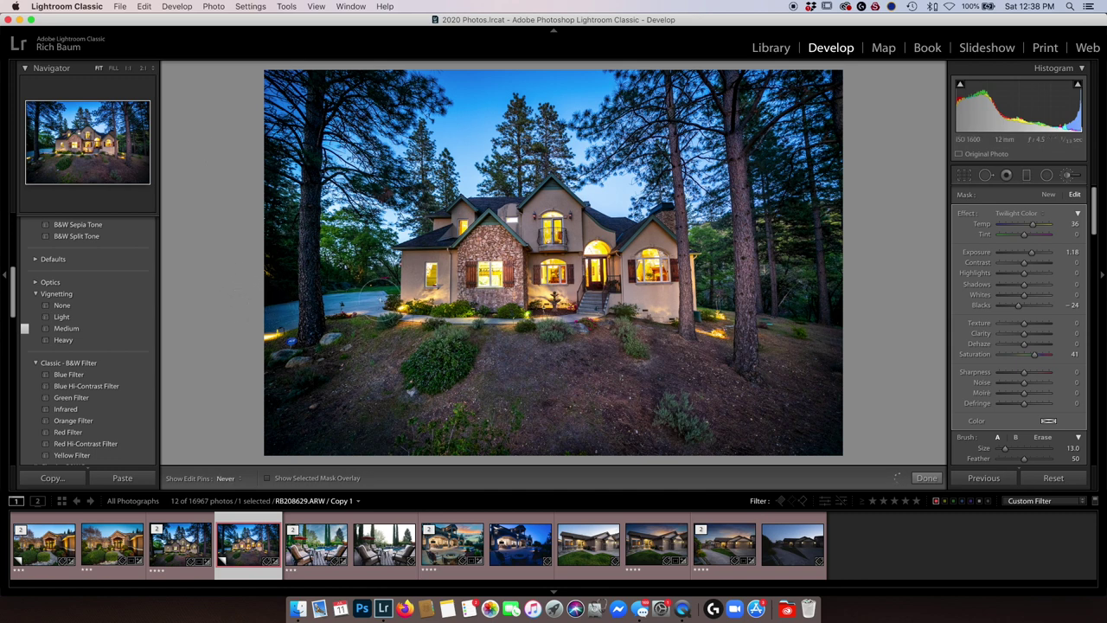
{"action": "left_click_drag", "start_coordinate": [316, 298], "coordinate": [354, 273]}
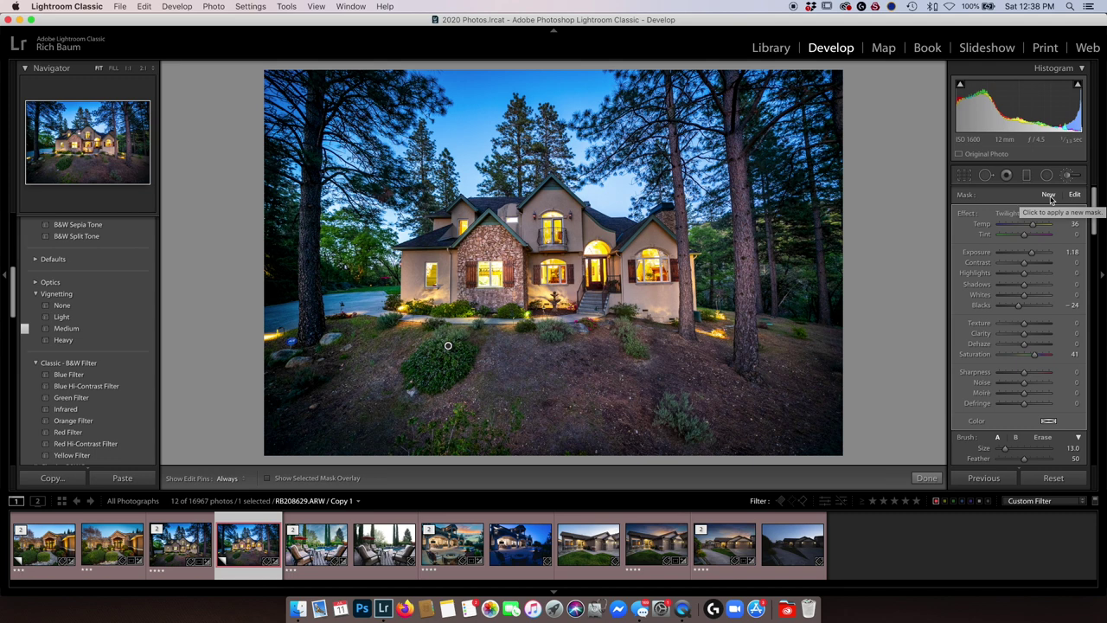
Paint a new 0.48-exposure brush adjustment over the right-hand trees, then close brush editing
{"action": "left_click", "coordinate": [1049, 195]}
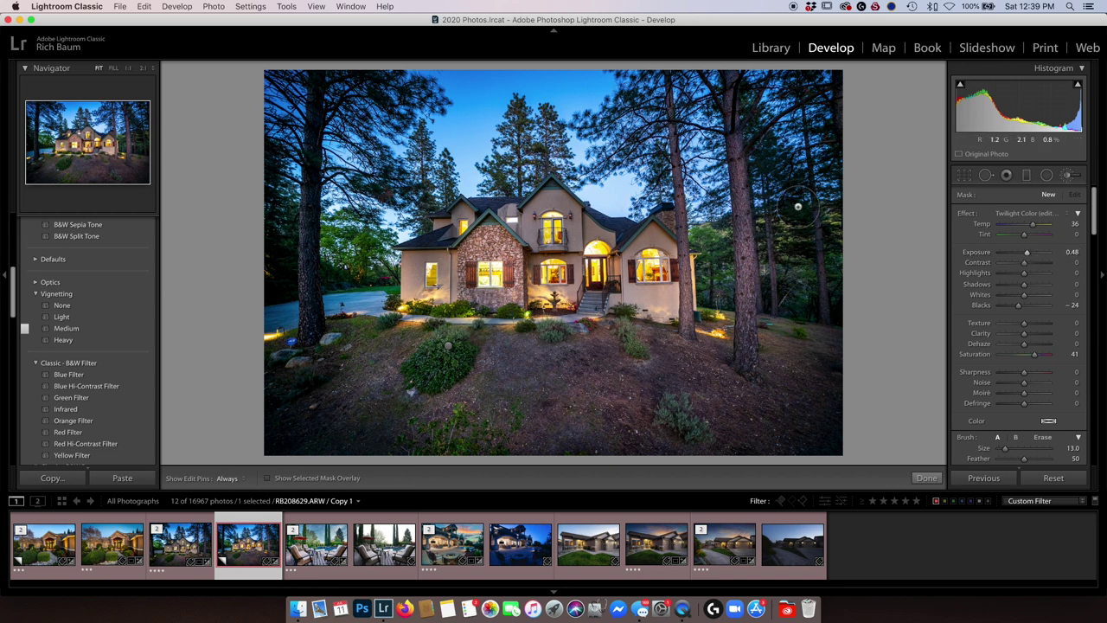
{"action": "key", "text": "h"}
{"action": "left_click_drag", "start_coordinate": [800, 211], "coordinate": [824, 302]}
{"action": "key", "text": "bracketright"}
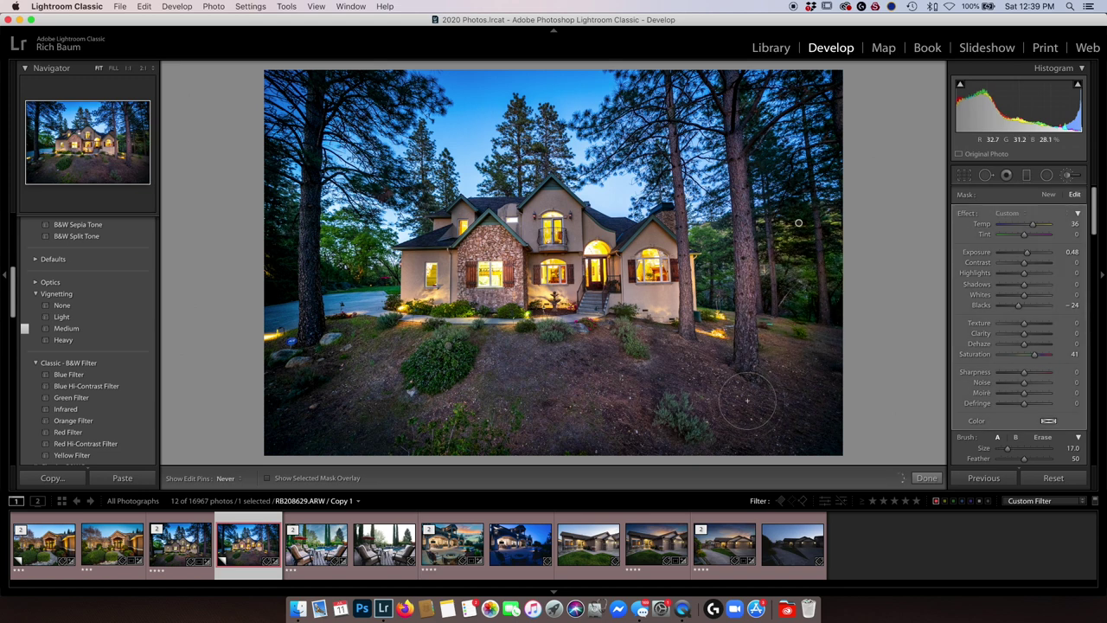
{"action": "key", "text": "h"}
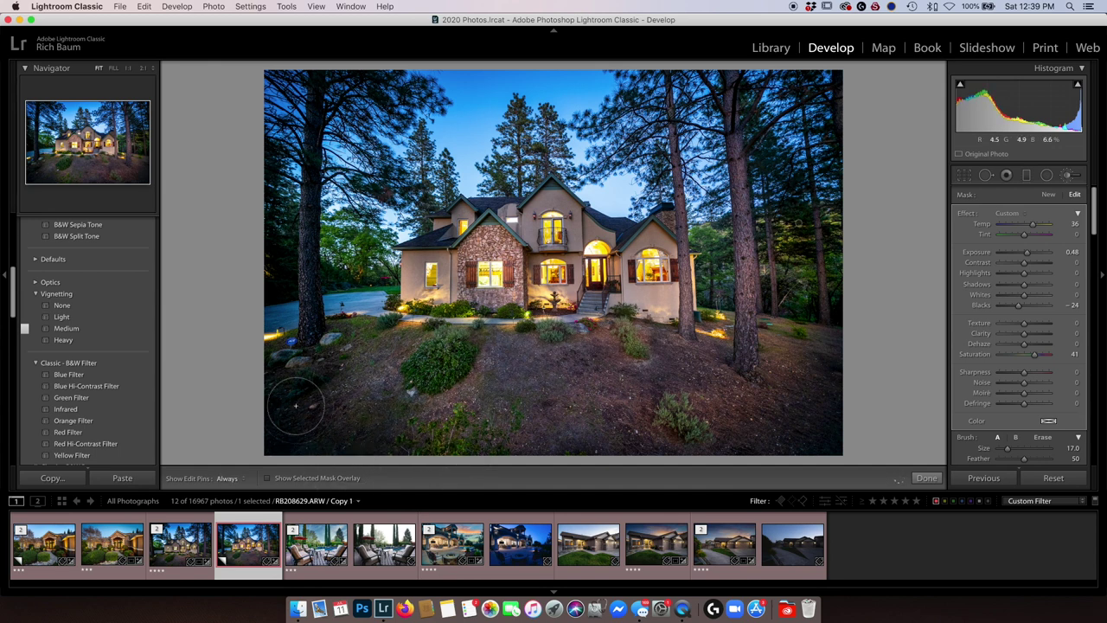
{"action": "key", "text": "h"}
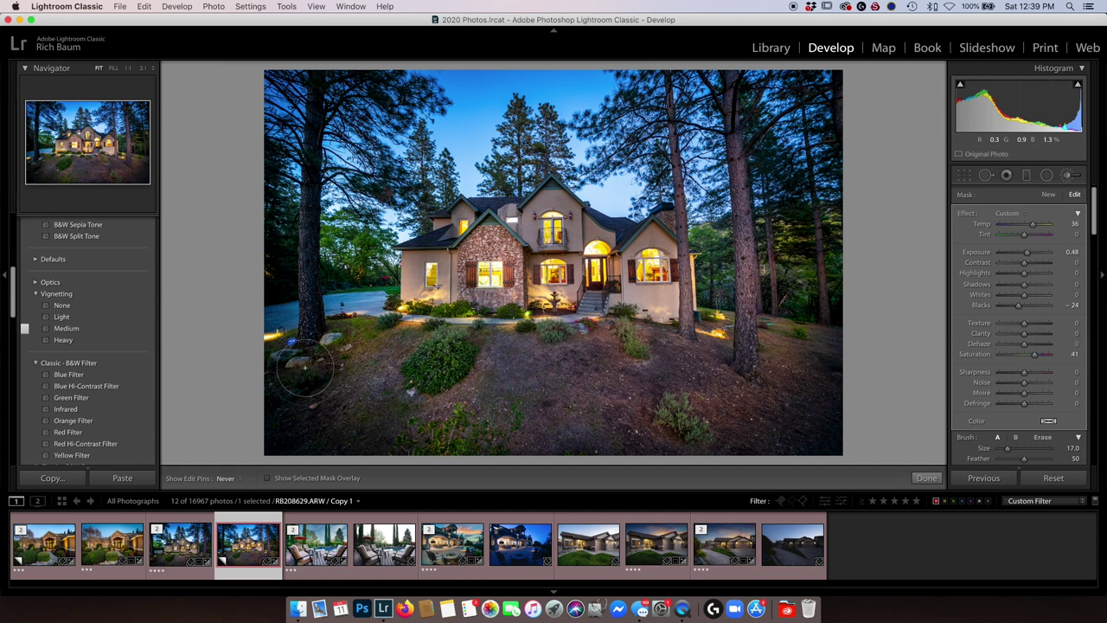
{"action": "key", "text": "h"}
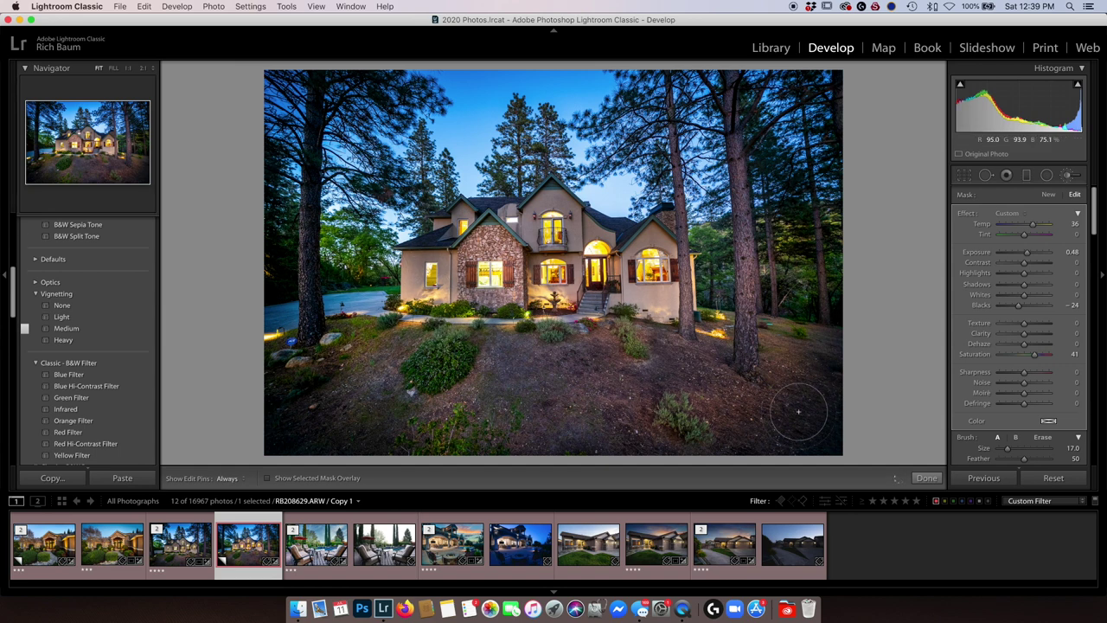
{"action": "scroll", "coordinate": [760, 398], "scroll_direction": "up", "scroll_amount": 3}
{"action": "left_click_drag", "start_coordinate": [816, 395], "coordinate": [813, 321]}
{"action": "left_click", "coordinate": [1070, 175]}
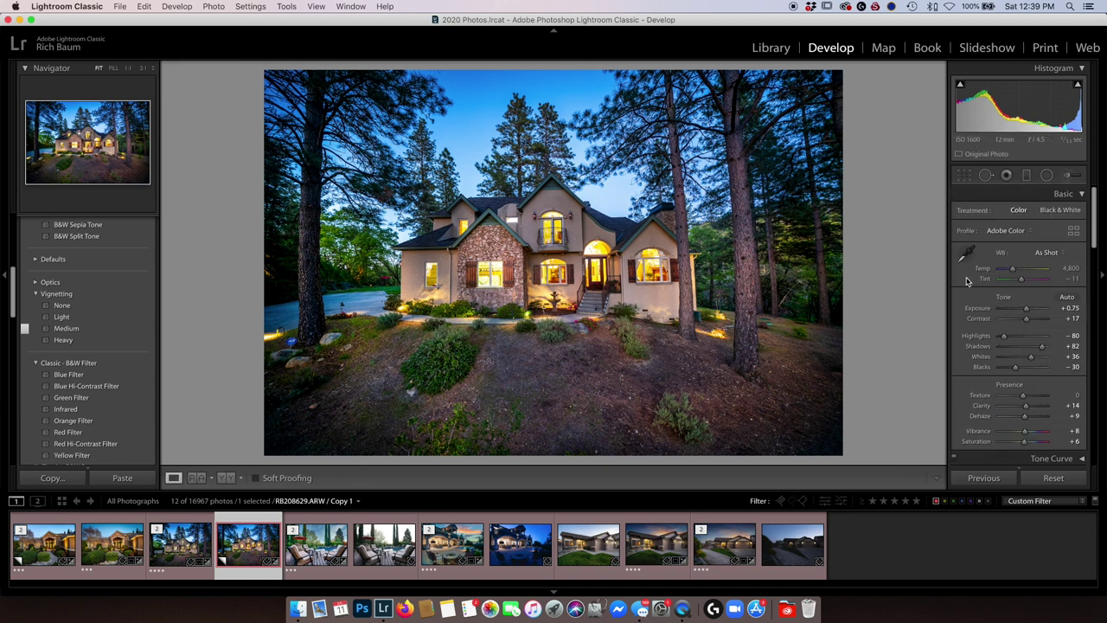
Lower the Orange and Yellow luminance in the HSL panel
{"action": "scroll", "coordinate": [986, 277], "scroll_direction": "down", "scroll_amount": 1}
{"action": "scroll", "coordinate": [995, 272], "scroll_direction": "down", "scroll_amount": 3}
{"action": "scroll", "coordinate": [1012, 267], "scroll_direction": "down", "scroll_amount": 2}
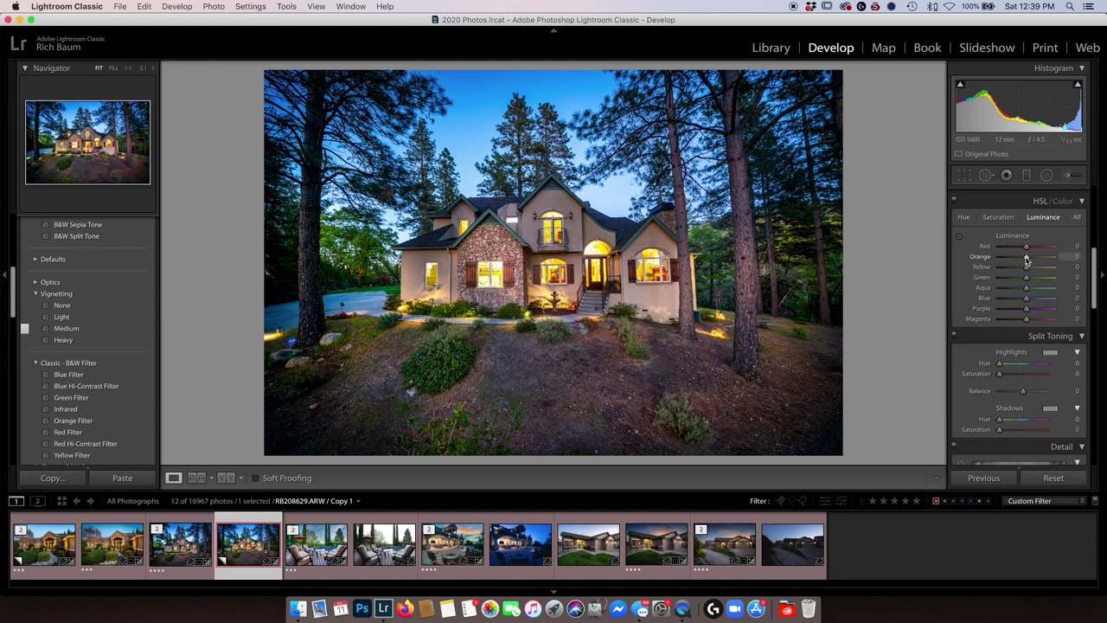
{"action": "mouse_move", "coordinate": [1027, 256]}
{"action": "left_mouse_down"}
{"action": "mouse_move", "coordinate": [1017, 257]}
{"action": "mouse_move", "coordinate": [1028, 257]}
{"action": "left_mouse_up"}
{"action": "left_click_drag", "start_coordinate": [1027, 257], "coordinate": [1013, 257]}
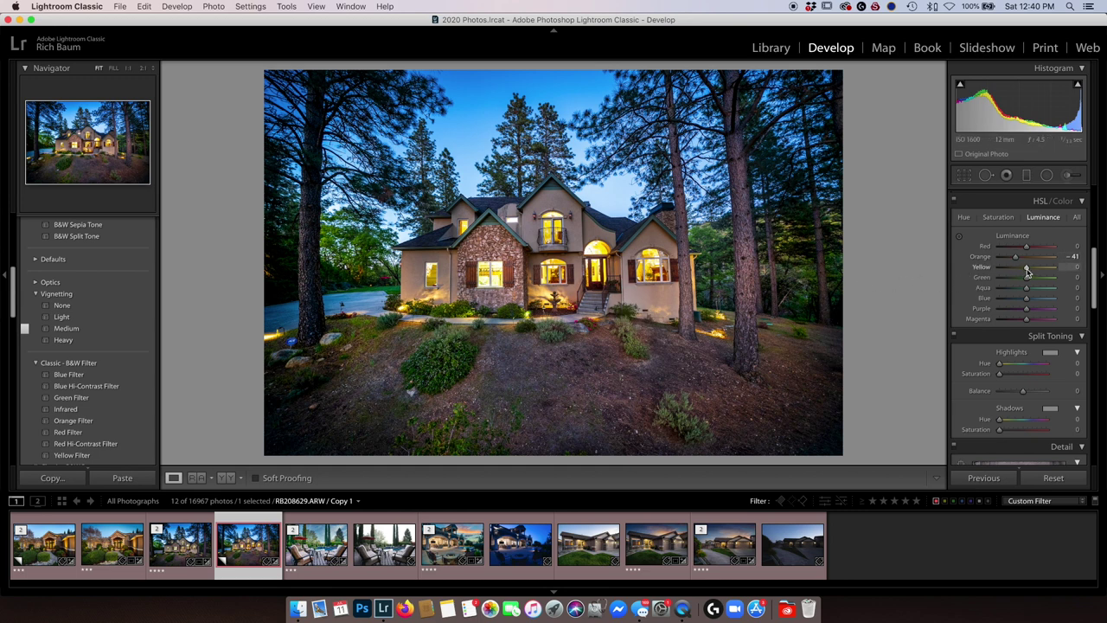
{"action": "left_click_drag", "start_coordinate": [1022, 269], "coordinate": [1019, 270]}
Cut HSL saturation to Orange −45 and Yellow −38
{"action": "left_click", "coordinate": [1001, 217]}
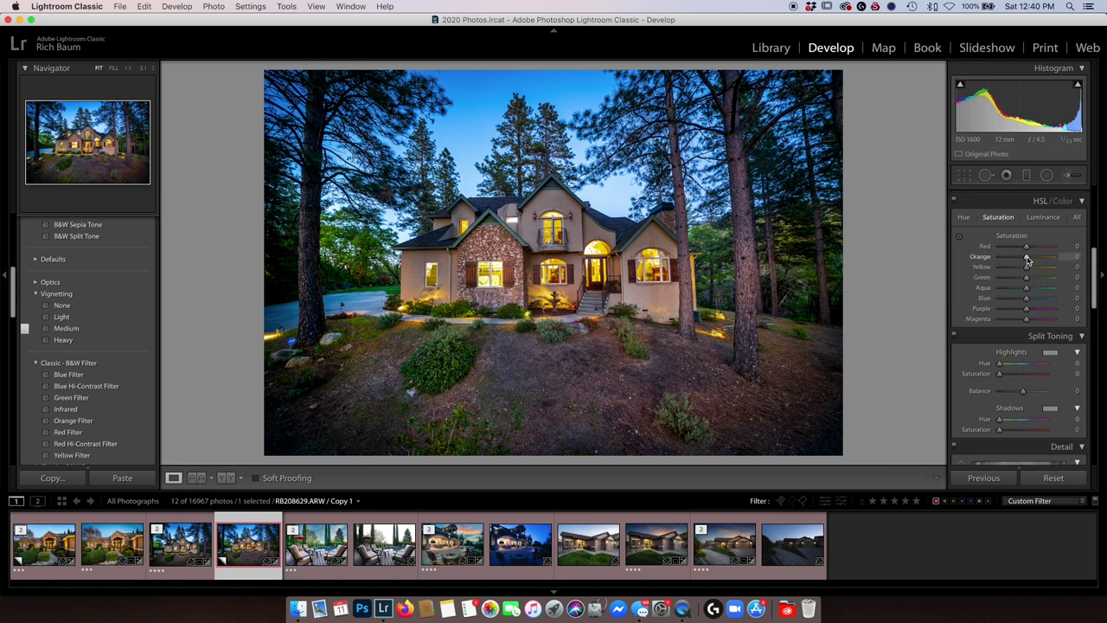
{"action": "left_click_drag", "start_coordinate": [1027, 259], "coordinate": [1021, 258]}
{"action": "left_click_drag", "start_coordinate": [1027, 269], "coordinate": [1018, 271]}
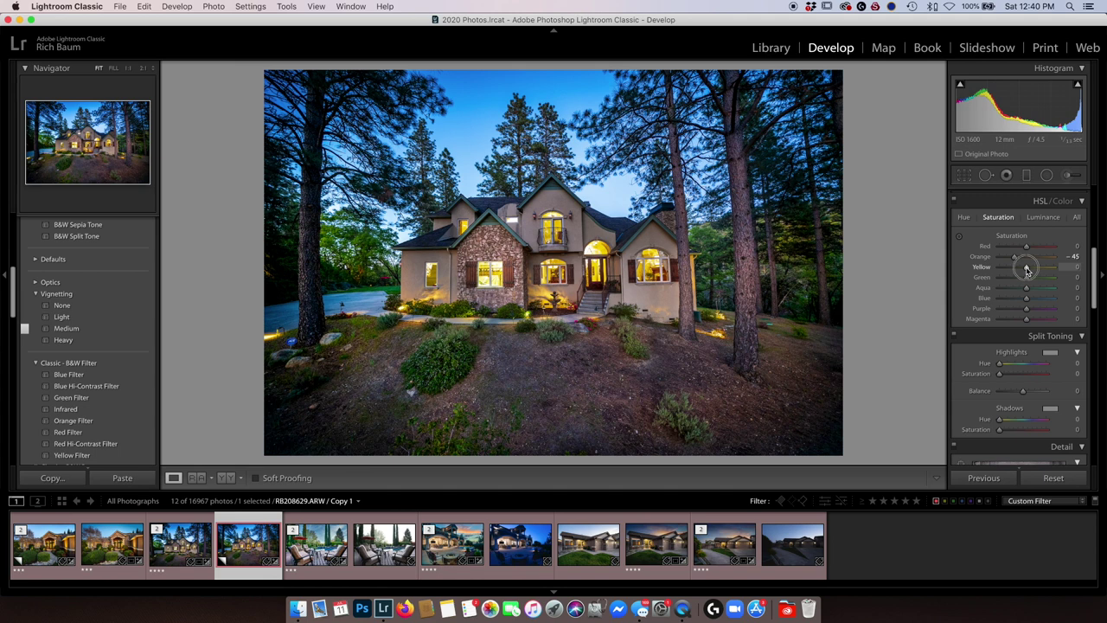
{"action": "left_click_drag", "start_coordinate": [1018, 271], "coordinate": [1018, 271]}
Set the Transform Vertical correction to −14 with Constrain Crop, then view full screen
{"action": "scroll", "coordinate": [1026, 319], "scroll_direction": "down", "scroll_amount": 5}
{"action": "scroll", "coordinate": [1026, 319], "scroll_direction": "down", "scroll_amount": 5}
{"action": "scroll", "coordinate": [1026, 319], "scroll_direction": "down", "scroll_amount": 5}
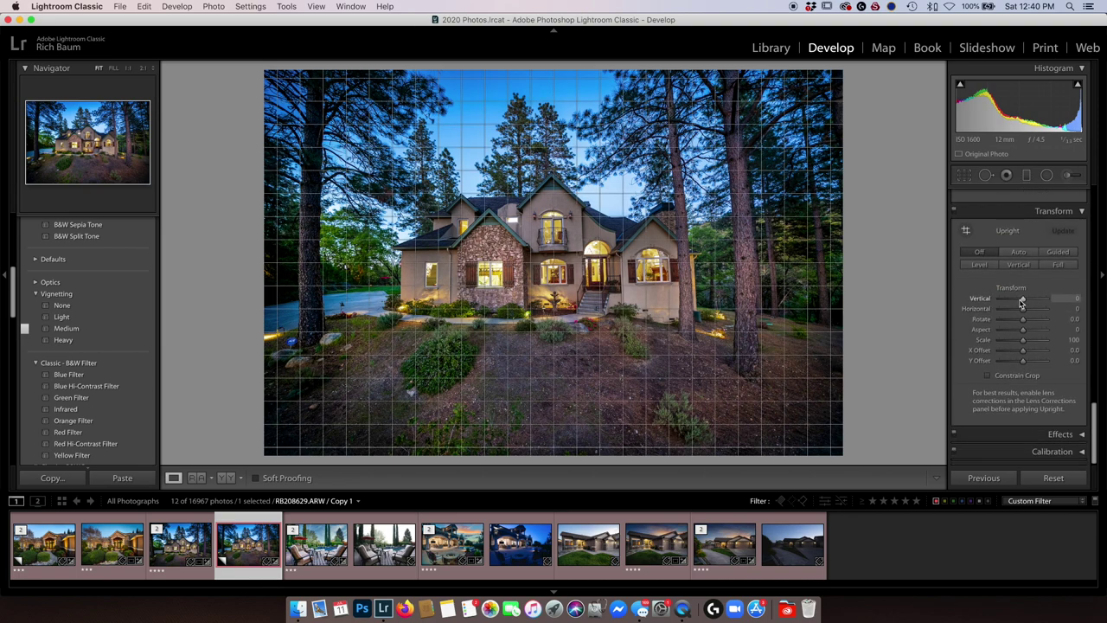
{"action": "left_click_drag", "start_coordinate": [1022, 301], "coordinate": [1020, 301]}
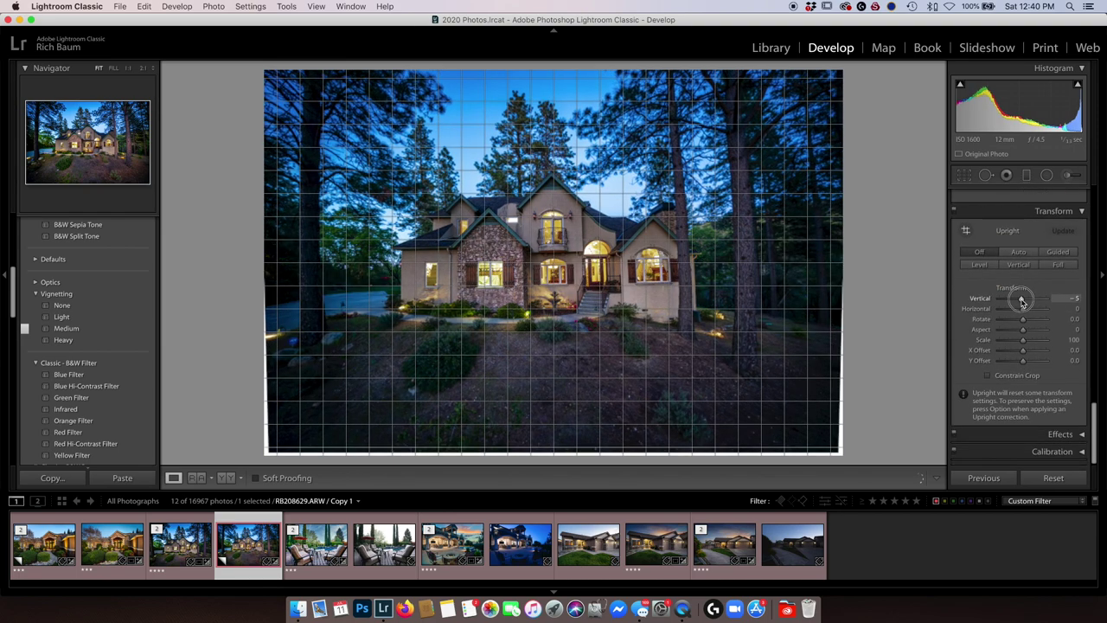
{"action": "left_click_drag", "start_coordinate": [1020, 302], "coordinate": [1017, 299]}
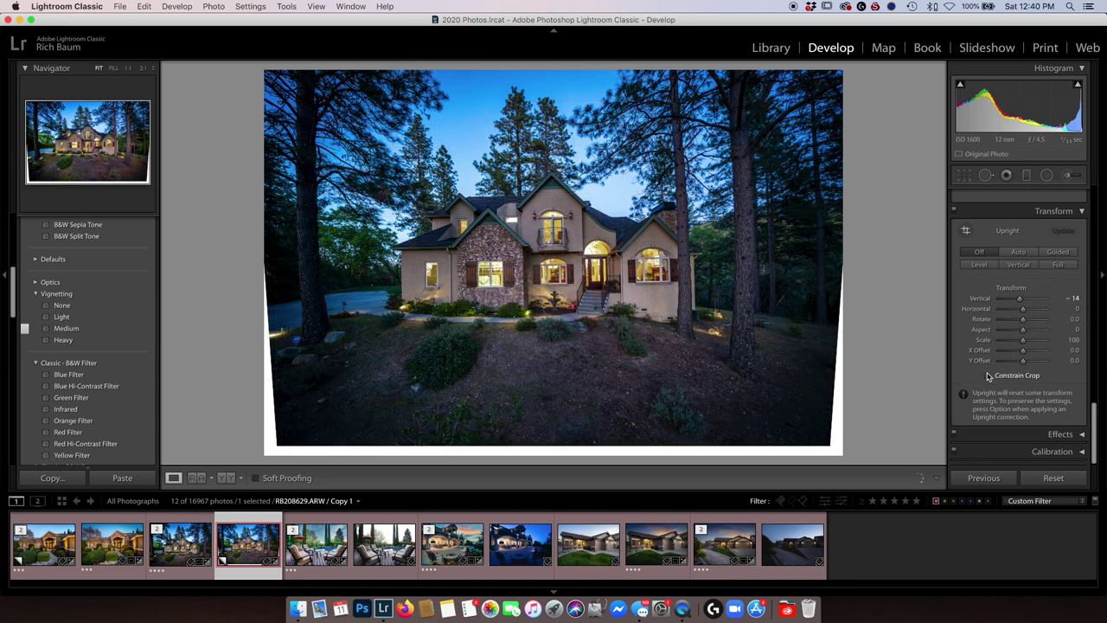
{"action": "left_click", "coordinate": [988, 375]}
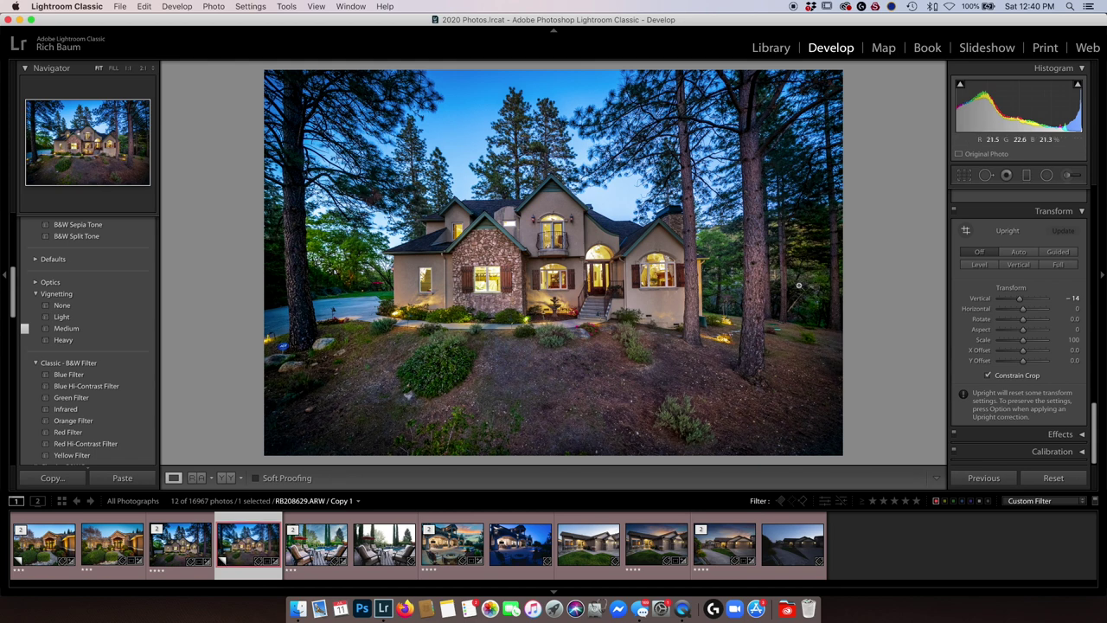
{"action": "left_click", "coordinate": [351, 6]}
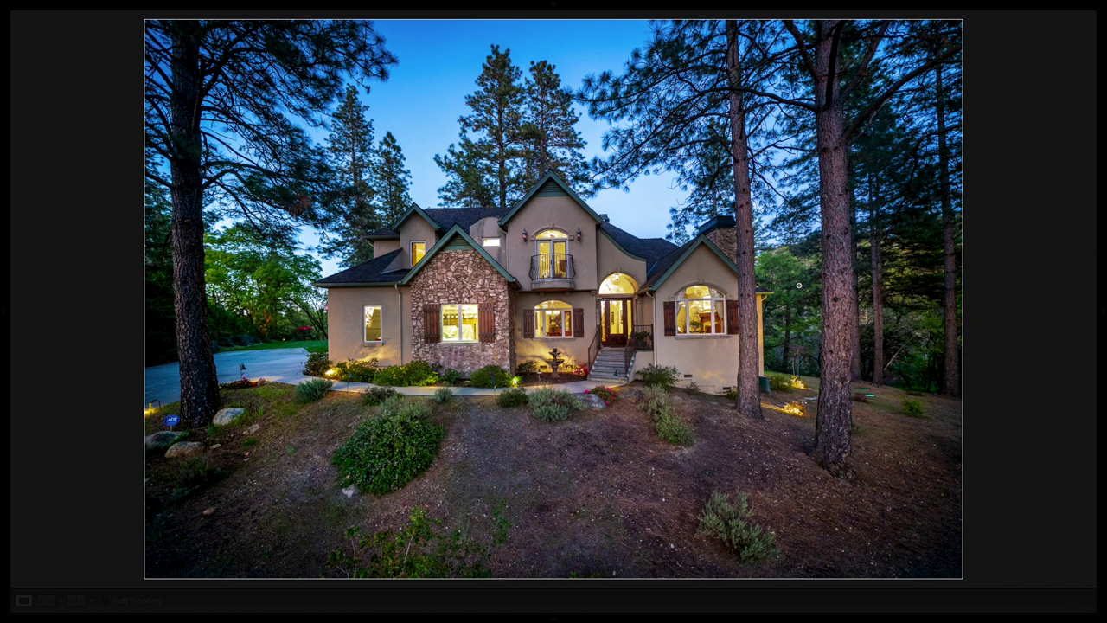
Exit full screen and open the RB209292.ARW patio photo
{"action": "key", "text": "l"}
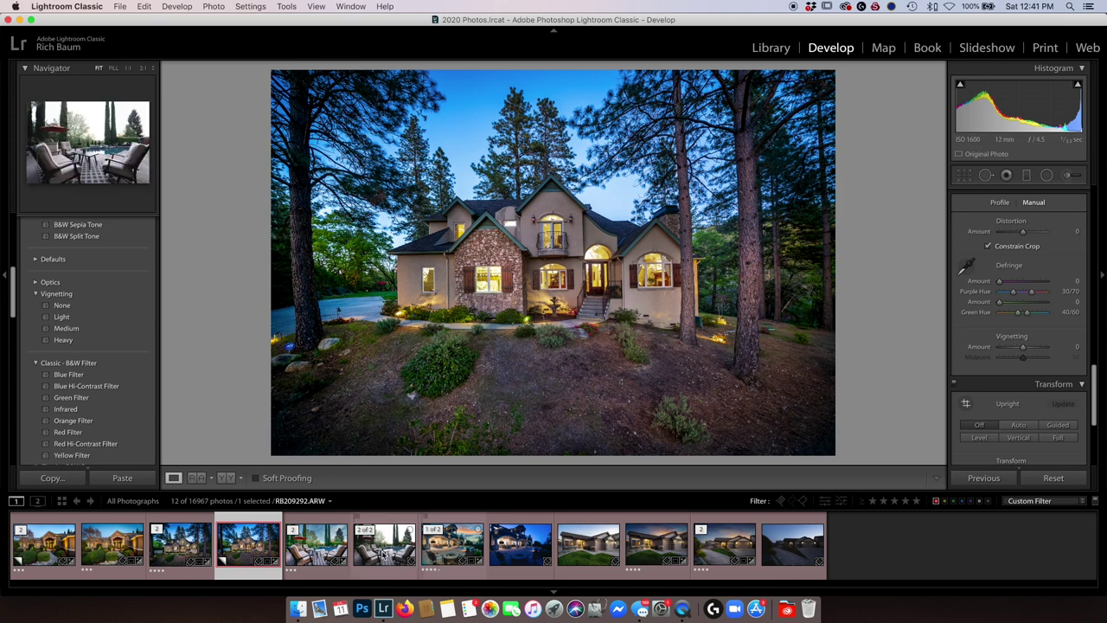
{"action": "left_click", "coordinate": [389, 558]}
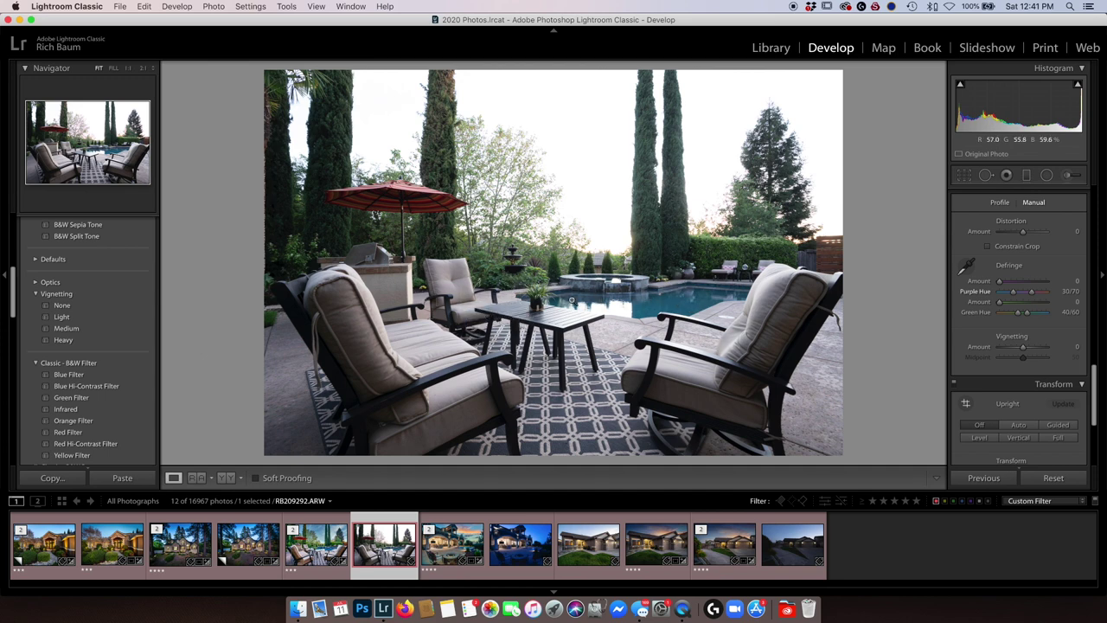
Apply the Full Bump - A7III user preset to the patio photo and lower exposure to about −0.50
{"action": "scroll", "coordinate": [1014, 275], "scroll_direction": "up", "scroll_amount": 3}
{"action": "scroll", "coordinate": [1016, 273], "scroll_direction": "up", "scroll_amount": 5}
{"action": "scroll", "coordinate": [1014, 275], "scroll_direction": "up", "scroll_amount": 1}
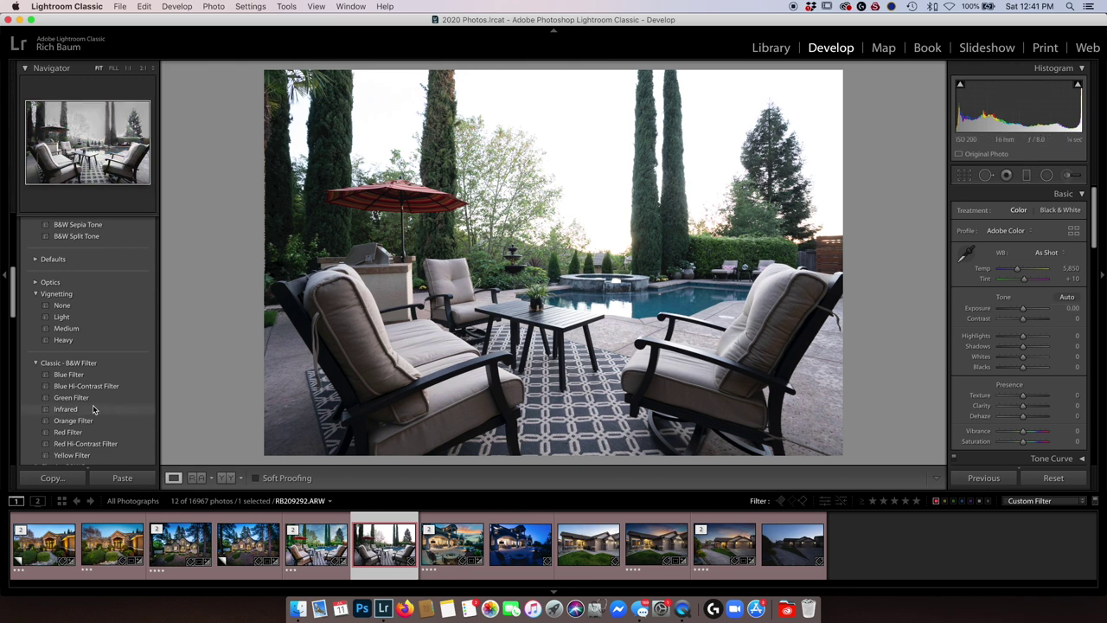
{"action": "scroll", "coordinate": [72, 402], "scroll_direction": "down", "scroll_amount": 1}
{"action": "scroll", "coordinate": [71, 401], "scroll_direction": "down", "scroll_amount": 5}
{"action": "scroll", "coordinate": [70, 401], "scroll_direction": "down", "scroll_amount": 5}
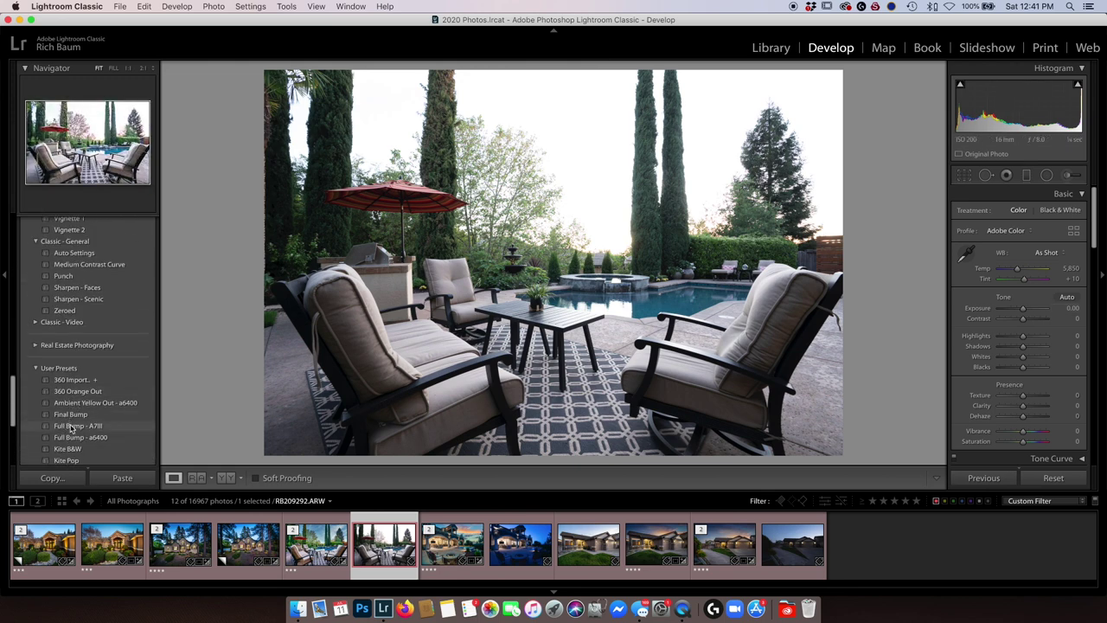
{"action": "left_click", "coordinate": [72, 426]}
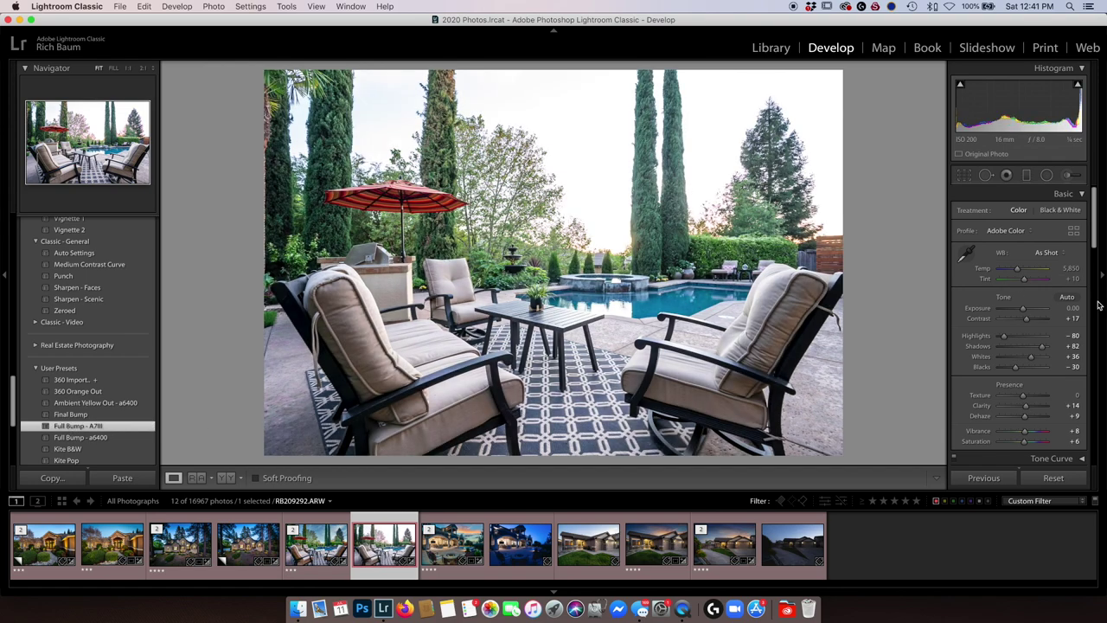
{"action": "left_click_drag", "start_coordinate": [1024, 309], "coordinate": [1021, 309]}
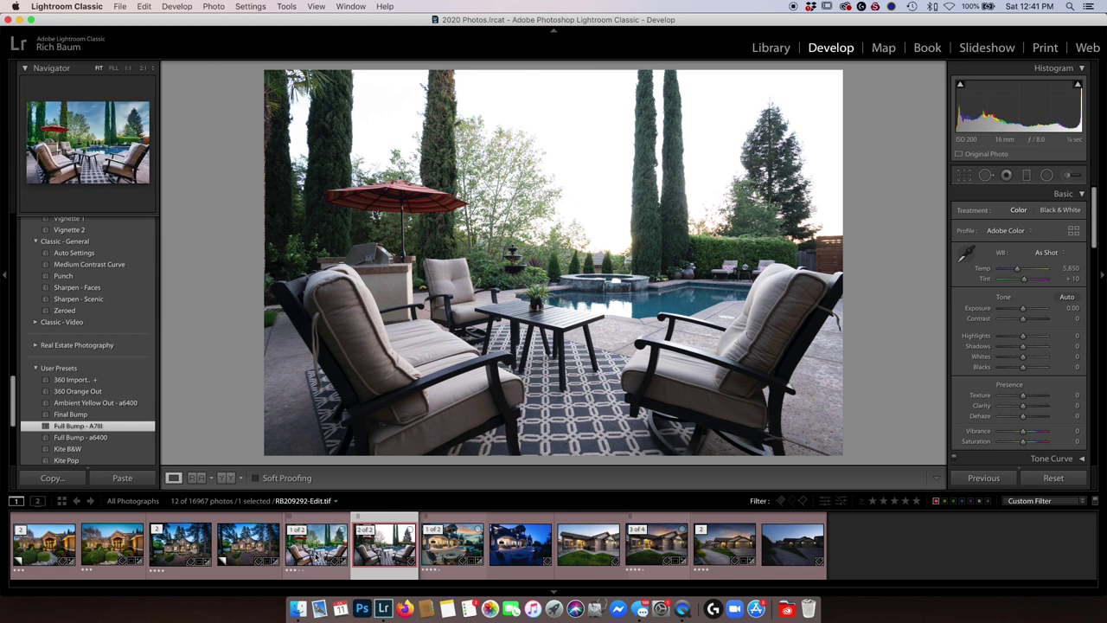
Lower the previous patio edit's exposure to about −0.40, then reopen RB209292.ARW
{"action": "key", "text": "Left"}
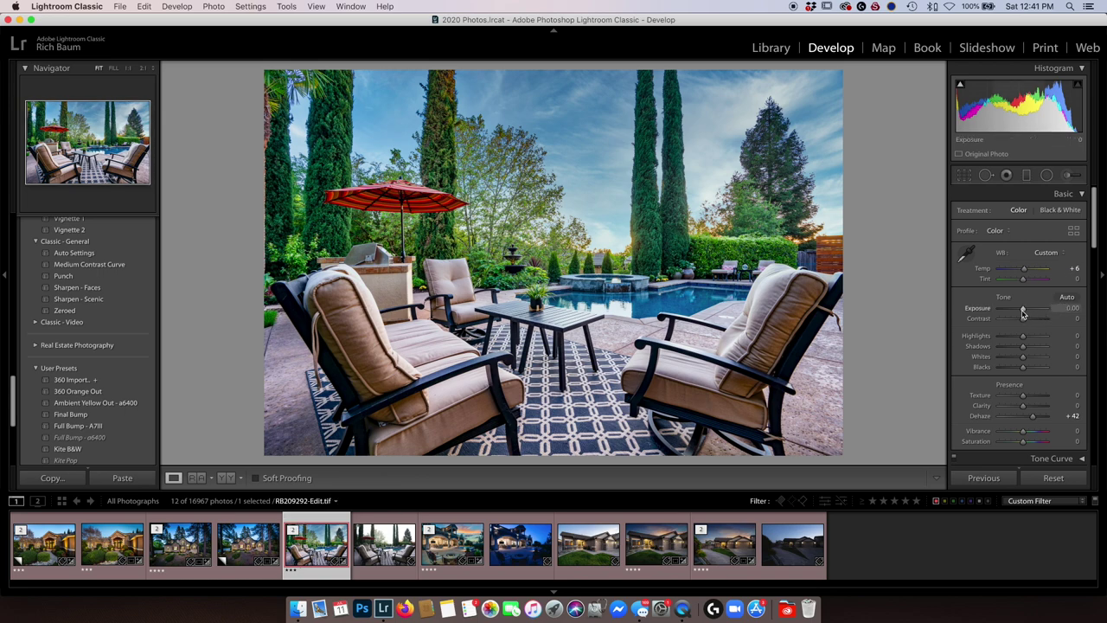
{"action": "left_click_drag", "start_coordinate": [1023, 312], "coordinate": [1022, 312]}
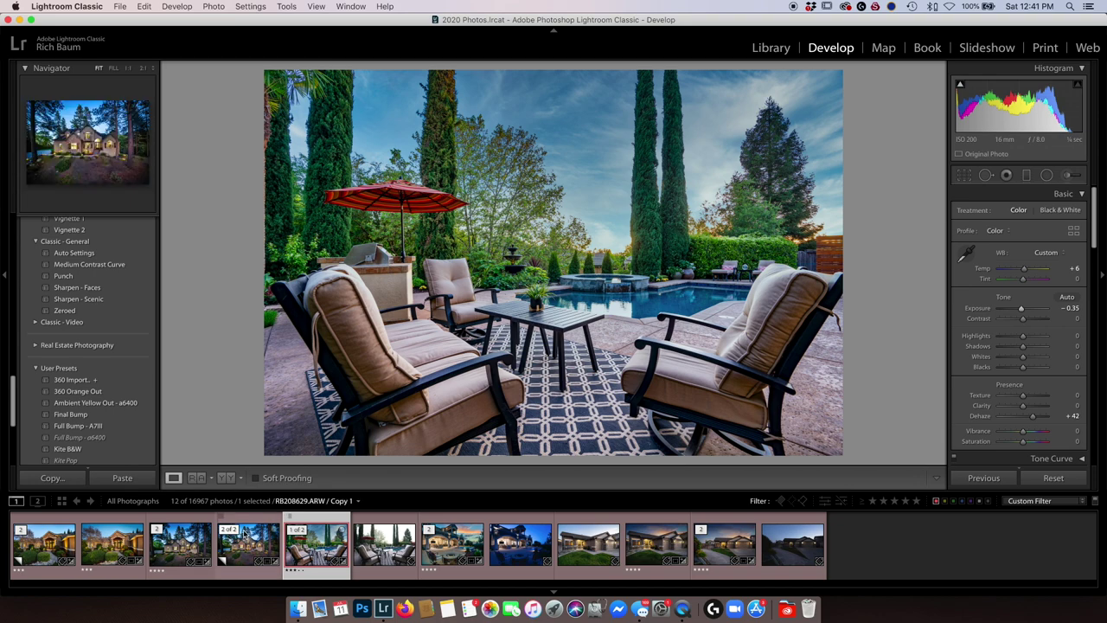
{"action": "left_click", "coordinate": [384, 547]}
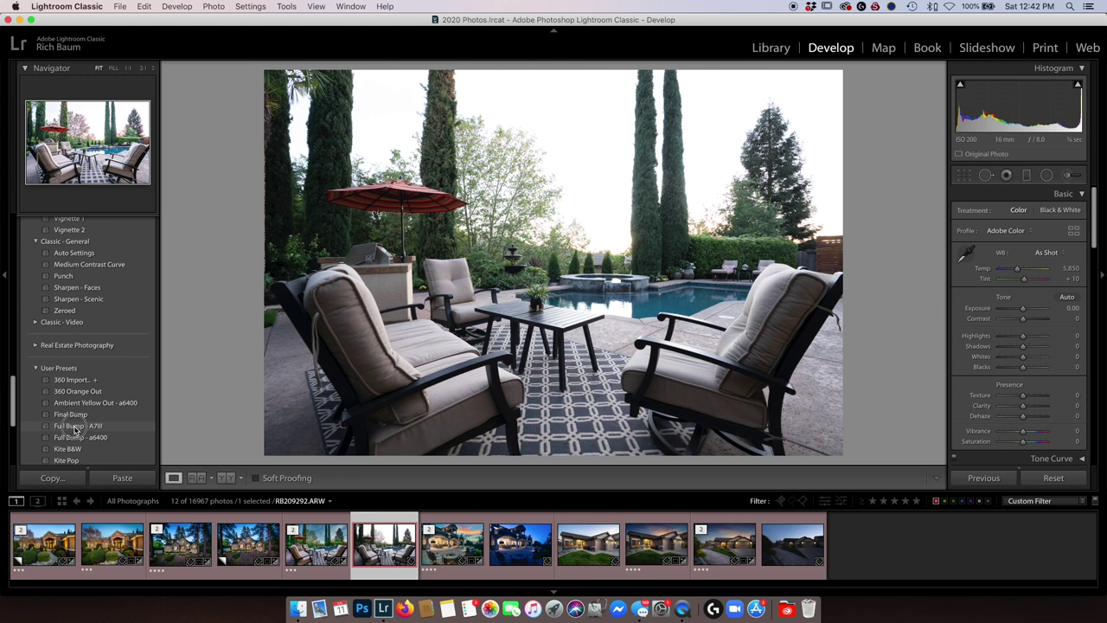
Apply Full Bump - A7III to the raw patio photo with exposure −0.30
{"action": "left_click", "coordinate": [76, 427]}
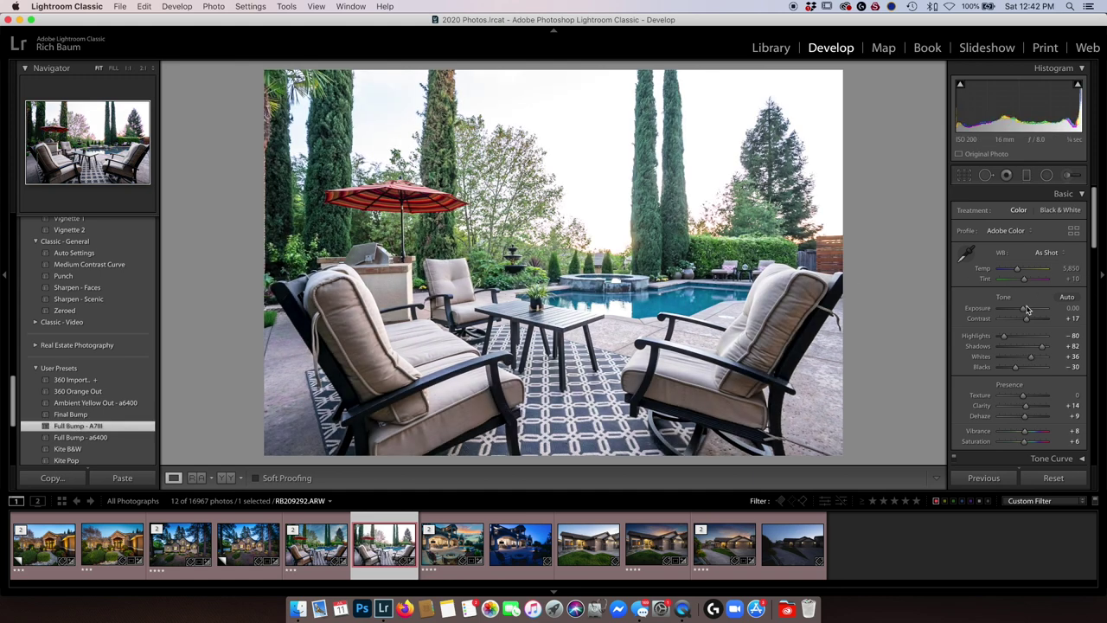
{"action": "left_click_drag", "start_coordinate": [1024, 309], "coordinate": [1021, 309]}
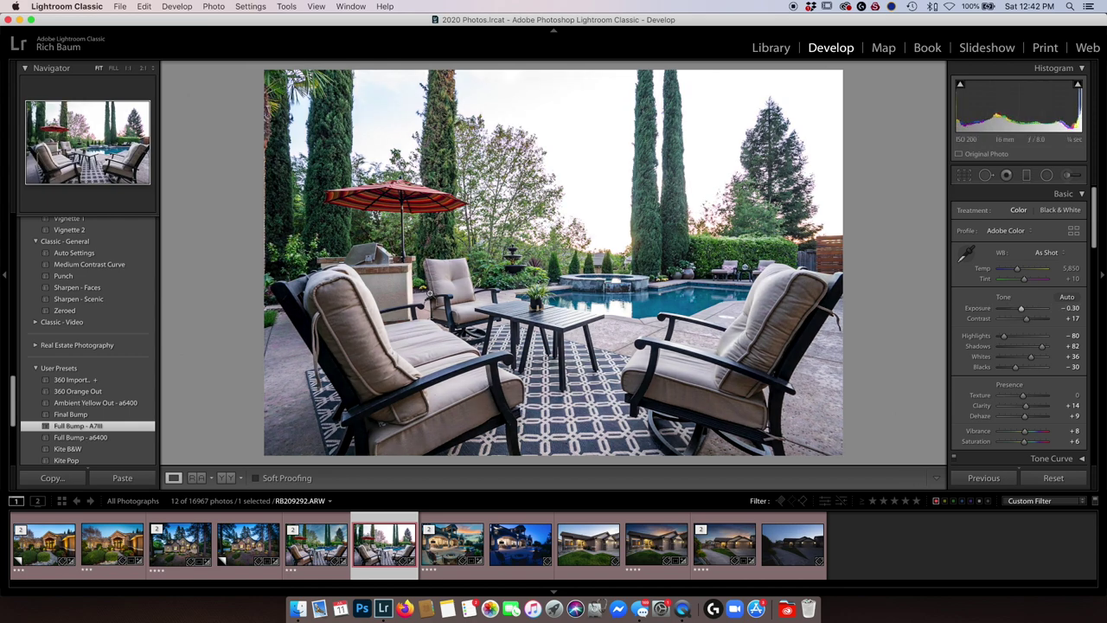
{"action": "scroll", "coordinate": [84, 286], "scroll_direction": "up", "scroll_amount": 3}
{"action": "scroll", "coordinate": [84, 269], "scroll_direction": "up", "scroll_amount": 5}
{"action": "scroll", "coordinate": [84, 269], "scroll_direction": "up", "scroll_amount": 3}
{"action": "scroll", "coordinate": [83, 271], "scroll_direction": "up", "scroll_amount": 3}
{"action": "scroll", "coordinate": [82, 274], "scroll_direction": "up", "scroll_amount": 2}
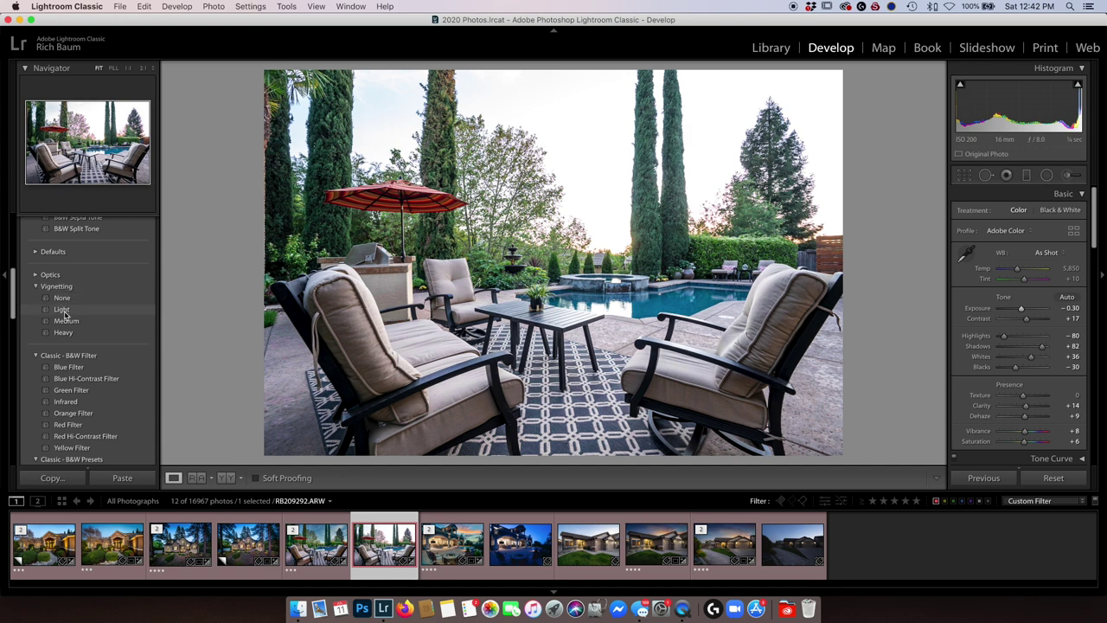
Add a Medium vignette, Dehaze +34 and Saturation +36
{"action": "left_click", "coordinate": [75, 320]}
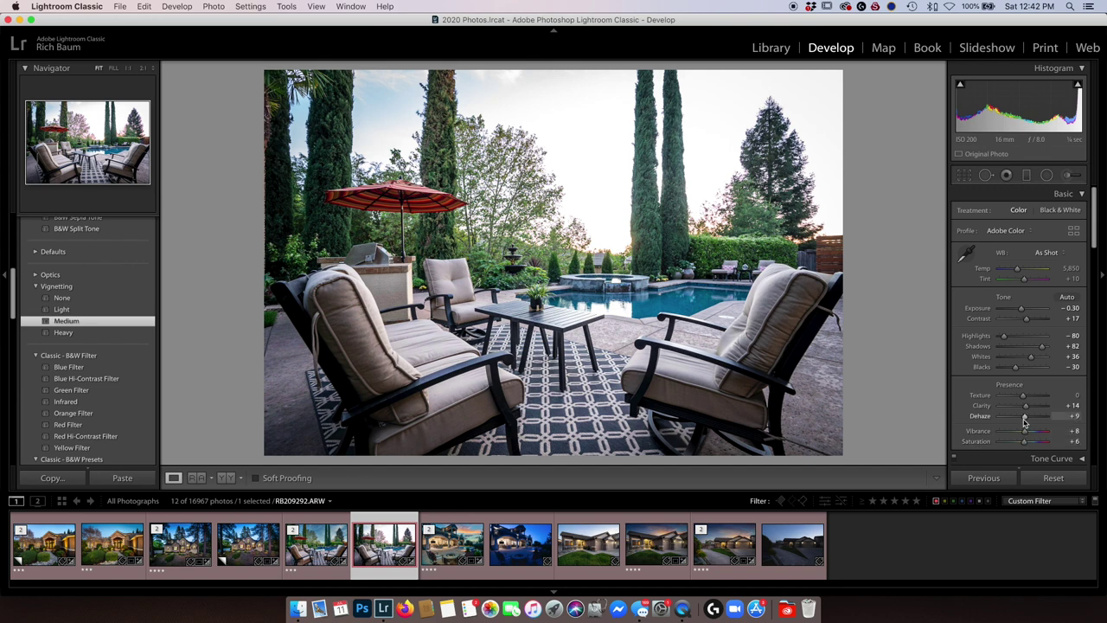
{"action": "left_click_drag", "start_coordinate": [1025, 421], "coordinate": [1031, 421]}
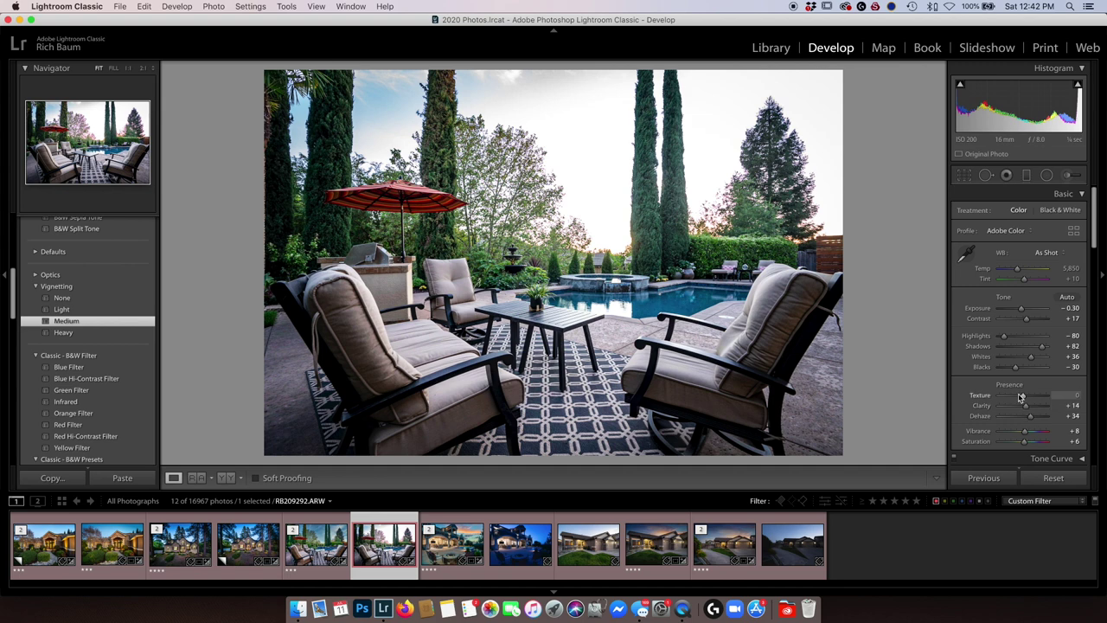
{"action": "left_click_drag", "start_coordinate": [1025, 442], "coordinate": [1029, 432]}
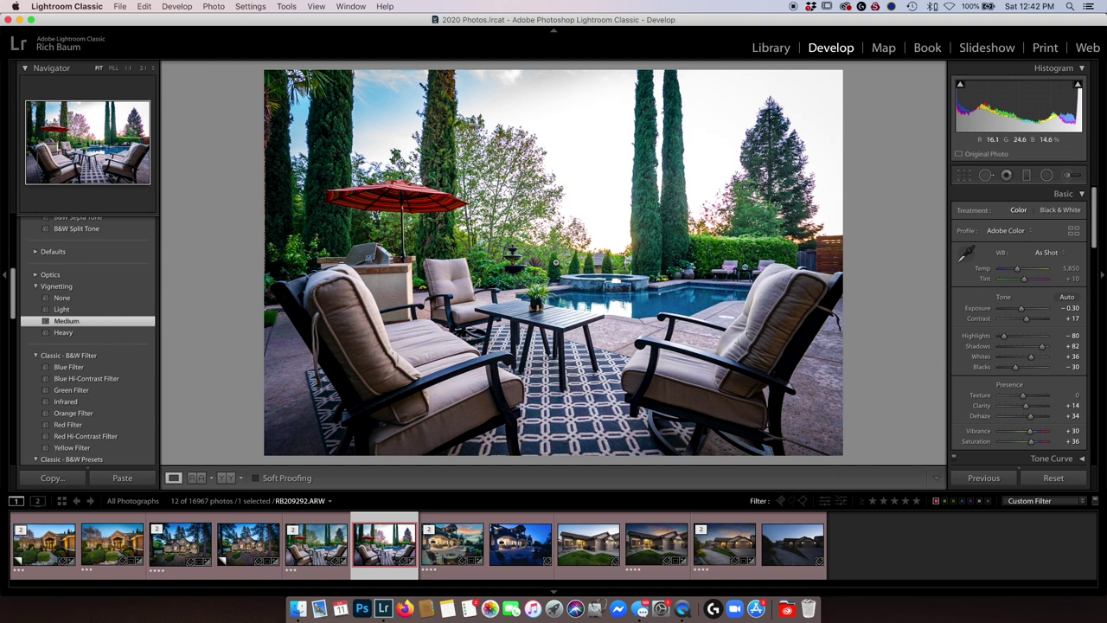
Open an edited copy of the patio photo, with Lightroom adjustments, in Luminar 4 as RB209292-Edit-2.tif
{"action": "right_click", "coordinate": [566, 227]}
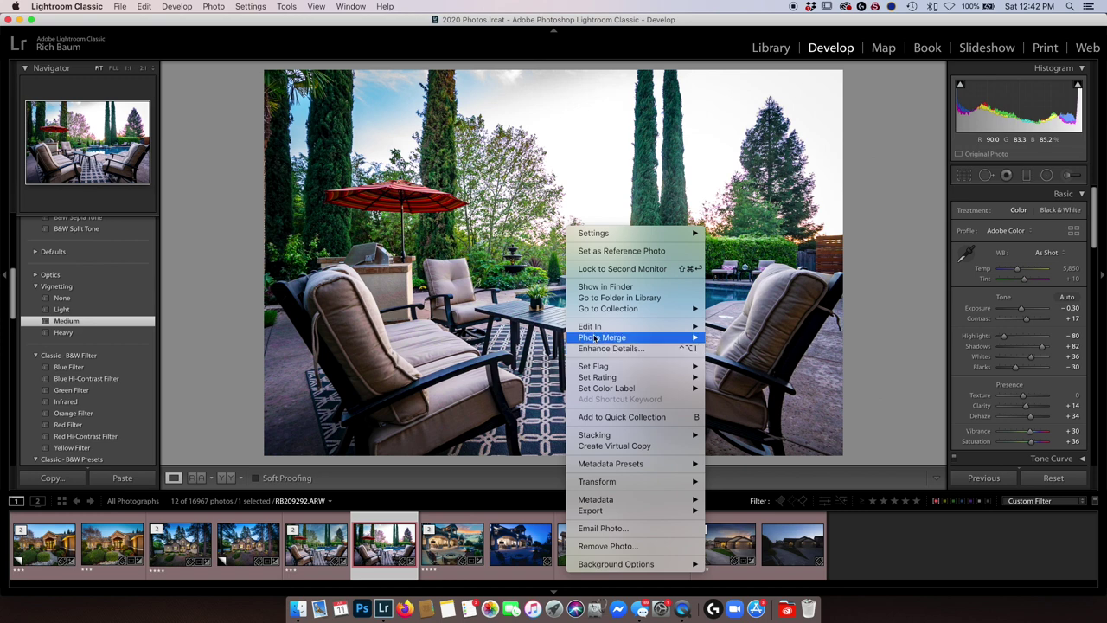
{"action": "mouse_move", "coordinate": [591, 326]}
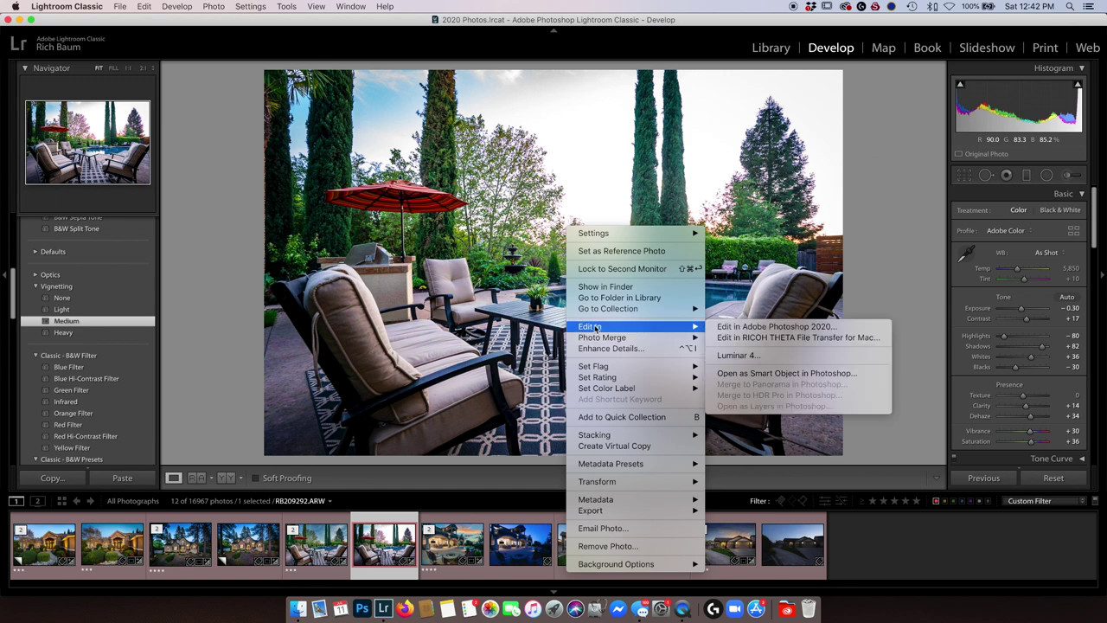
{"action": "left_click", "coordinate": [753, 355]}
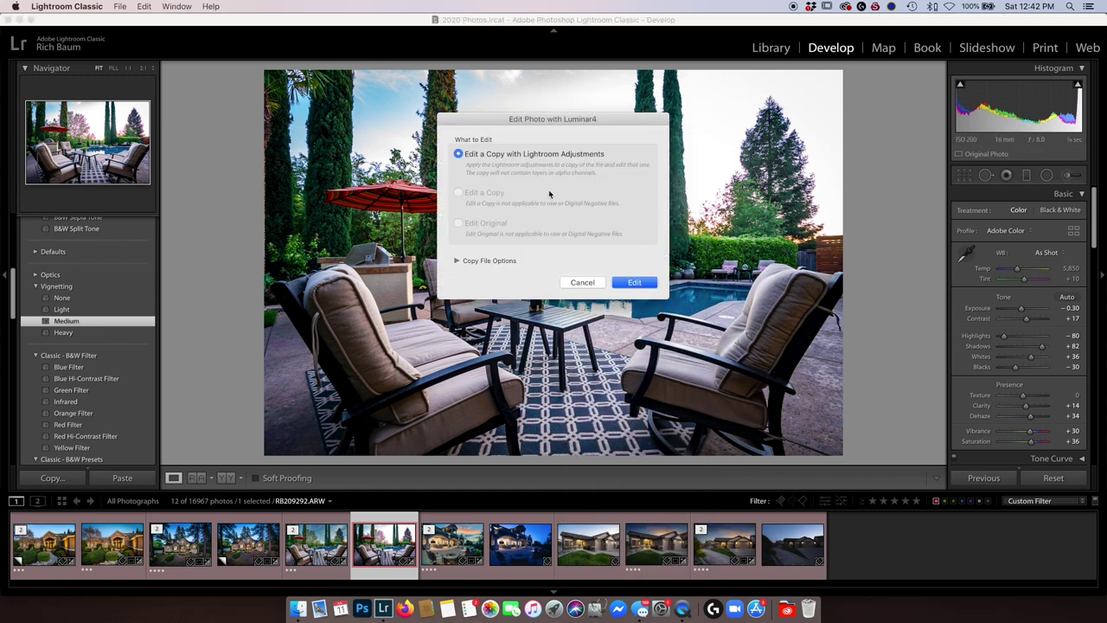
{"action": "left_click", "coordinate": [632, 282]}
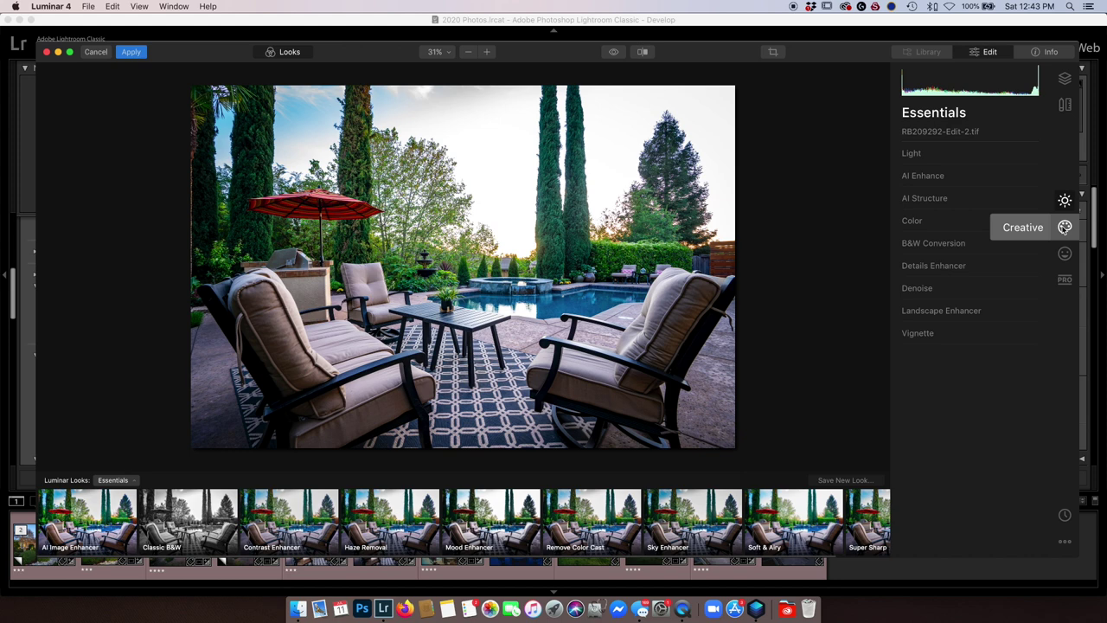
In the Creative tools, expand AI Sky Replacement and choose Load Custom Sky Image from Sky Selection
{"action": "left_click", "coordinate": [1065, 226]}
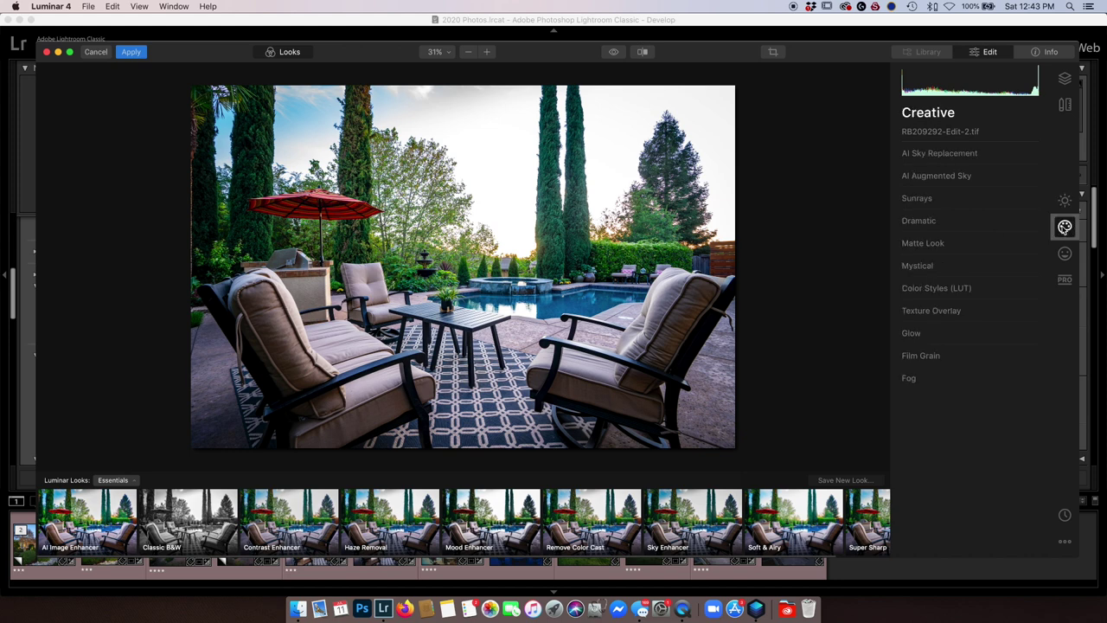
{"action": "left_click", "coordinate": [937, 155]}
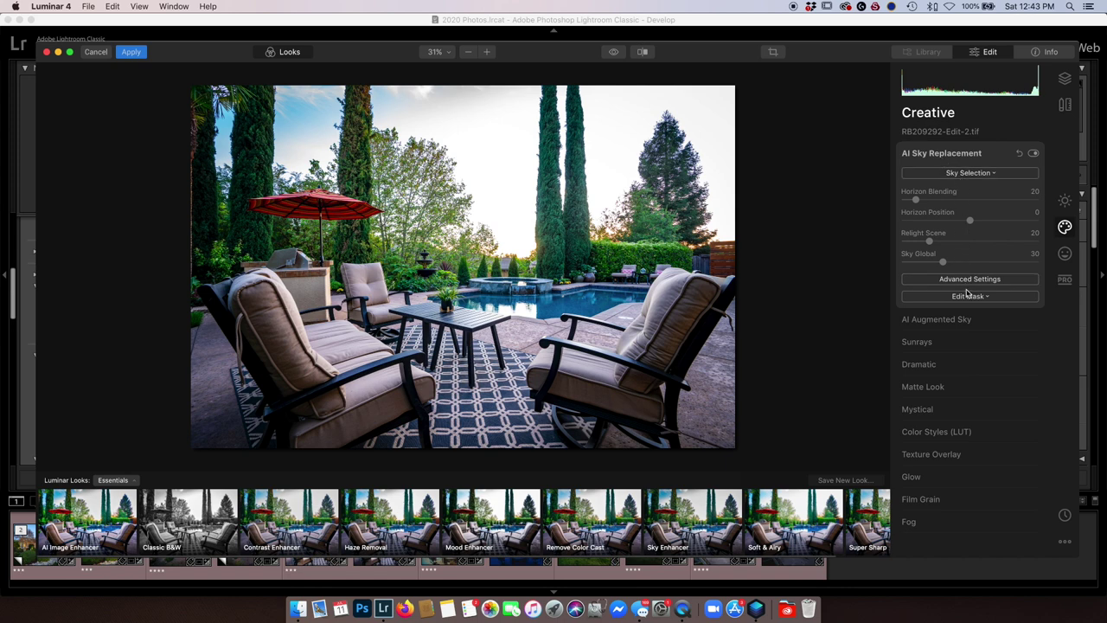
{"action": "left_click", "coordinate": [970, 175]}
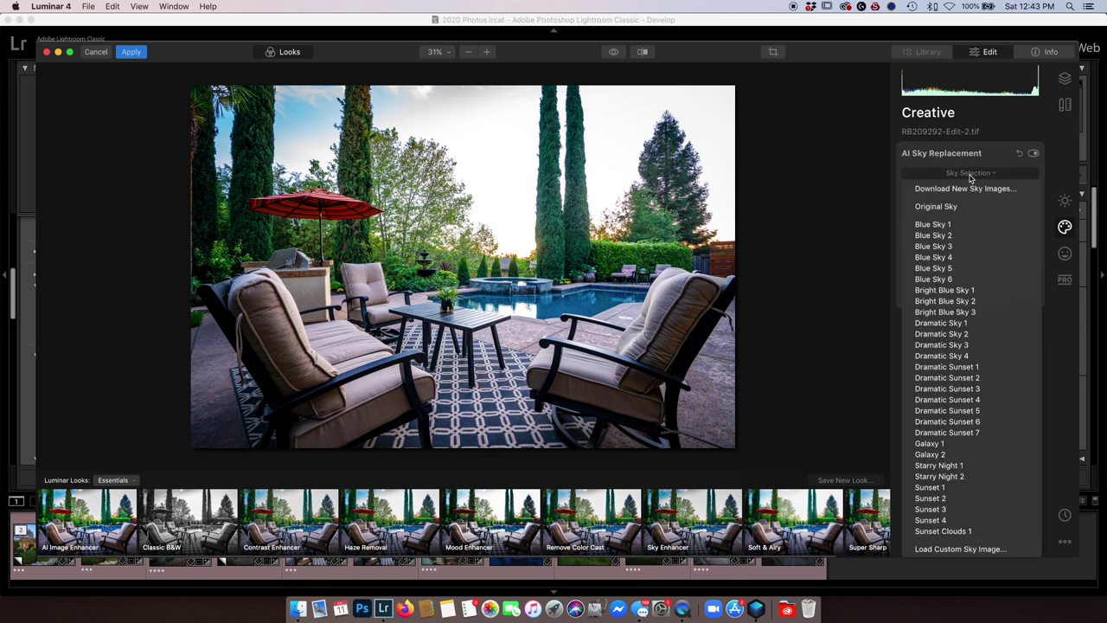
{"action": "left_click", "coordinate": [945, 549]}
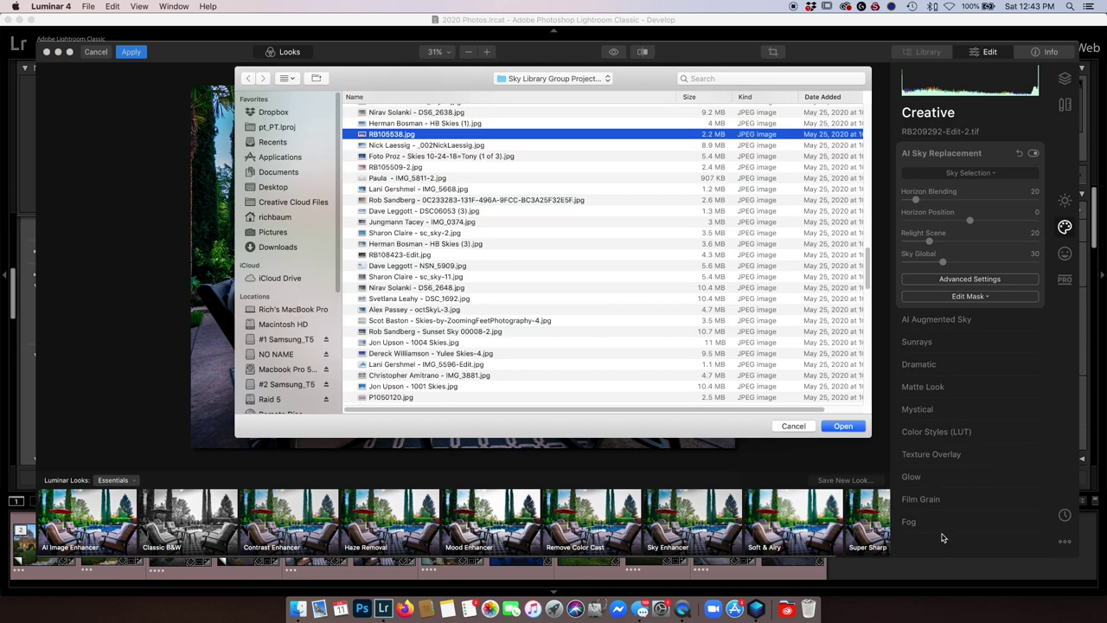
Show the sky files as Icons and load the orange sunset sky image
{"action": "left_click", "coordinate": [286, 79]}
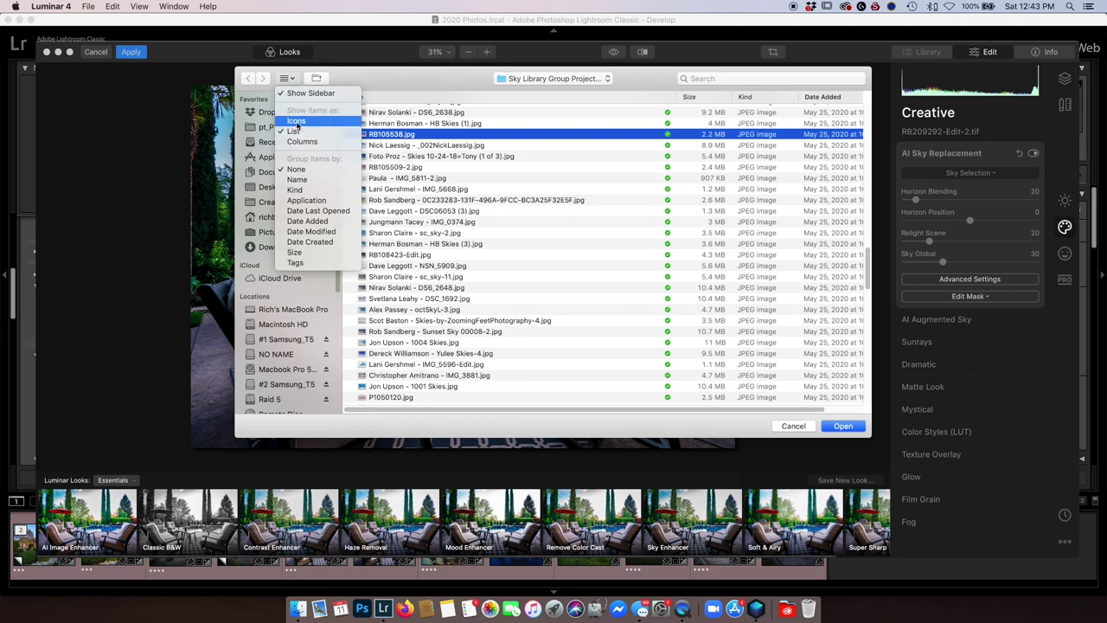
{"action": "left_click", "coordinate": [296, 121]}
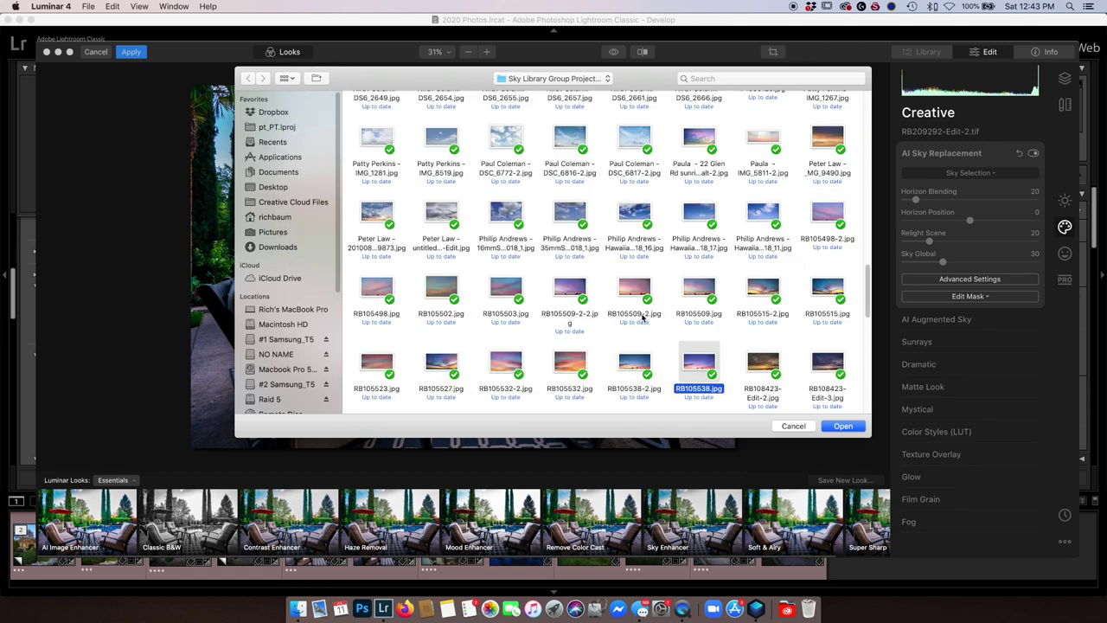
{"action": "scroll", "coordinate": [627, 363], "scroll_direction": "up", "scroll_amount": 2}
{"action": "scroll", "coordinate": [625, 362], "scroll_direction": "up", "scroll_amount": 2}
{"action": "scroll", "coordinate": [623, 360], "scroll_direction": "up", "scroll_amount": 2}
{"action": "scroll", "coordinate": [621, 359], "scroll_direction": "up", "scroll_amount": 1}
{"action": "scroll", "coordinate": [621, 359], "scroll_direction": "up", "scroll_amount": 2}
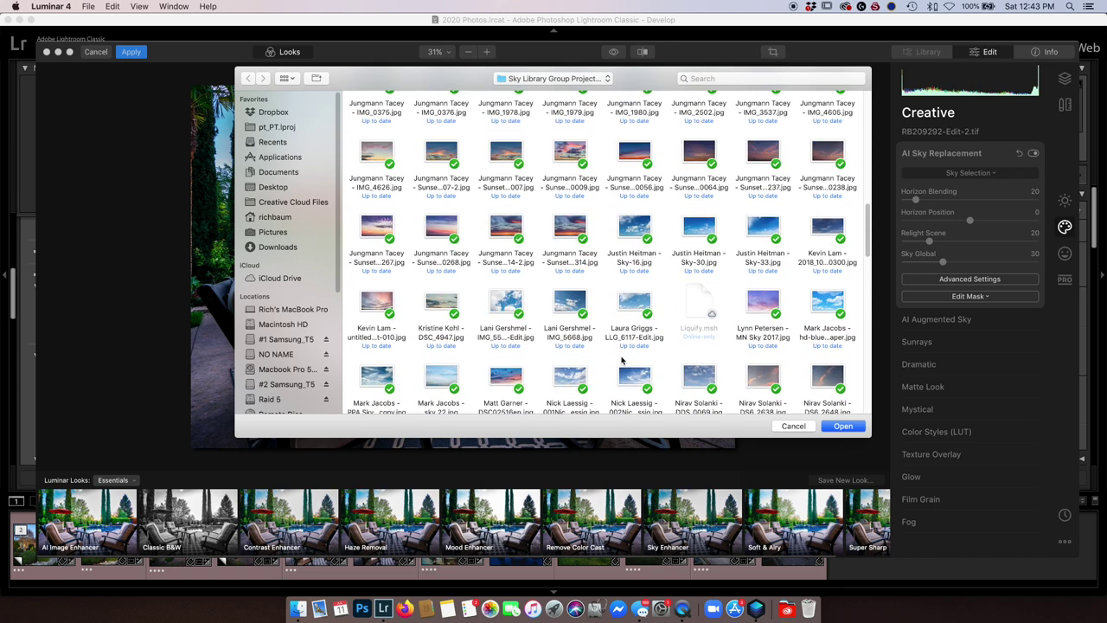
{"action": "scroll", "coordinate": [621, 359], "scroll_direction": "up", "scroll_amount": 2}
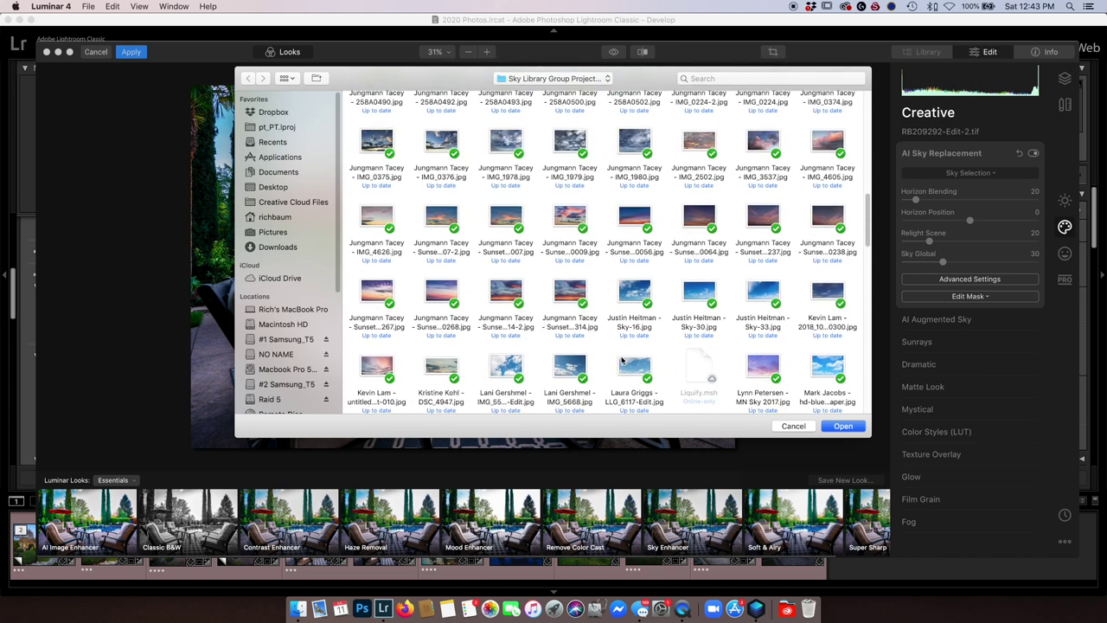
{"action": "left_click", "coordinate": [507, 219]}
{"action": "left_click", "coordinate": [843, 428]}
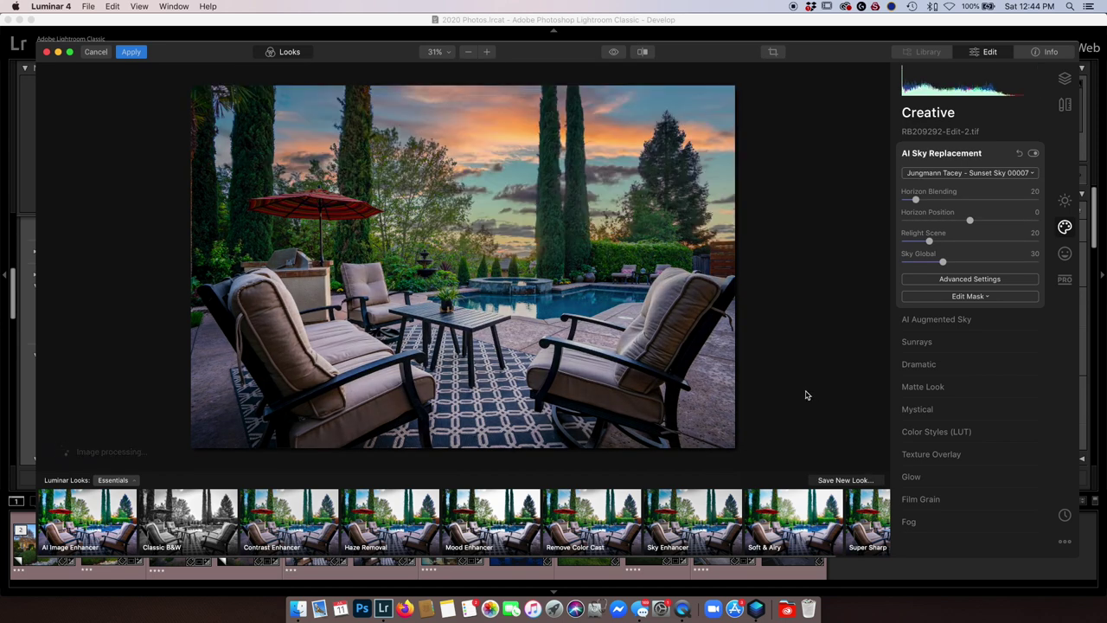
Adjust the replacement sky's Horizon Position back and forth, settling around -17
{"action": "left_click", "coordinate": [971, 221]}
{"action": "left_click_drag", "start_coordinate": [971, 222], "coordinate": [928, 230]}
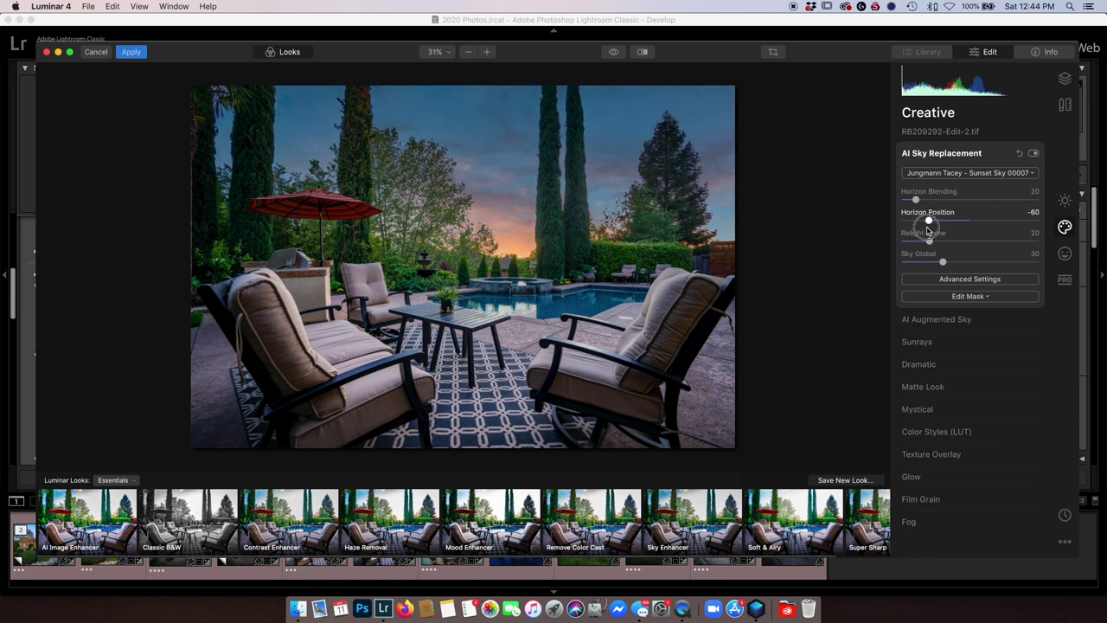
{"action": "left_click_drag", "start_coordinate": [928, 229], "coordinate": [1002, 228]}
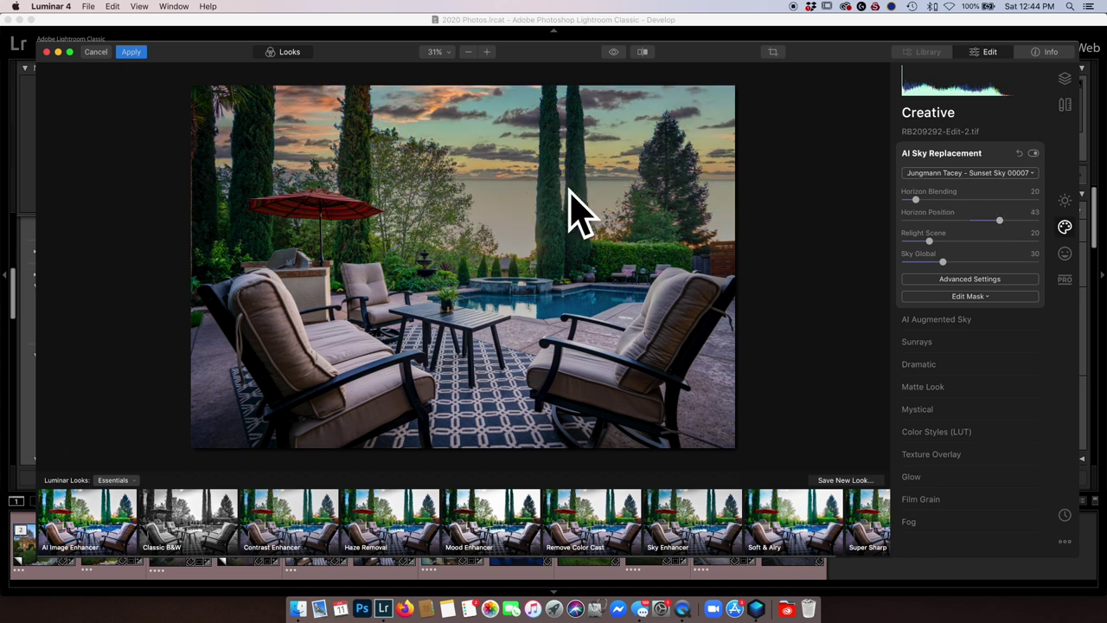
{"action": "left_click_drag", "start_coordinate": [1000, 223], "coordinate": [962, 223]}
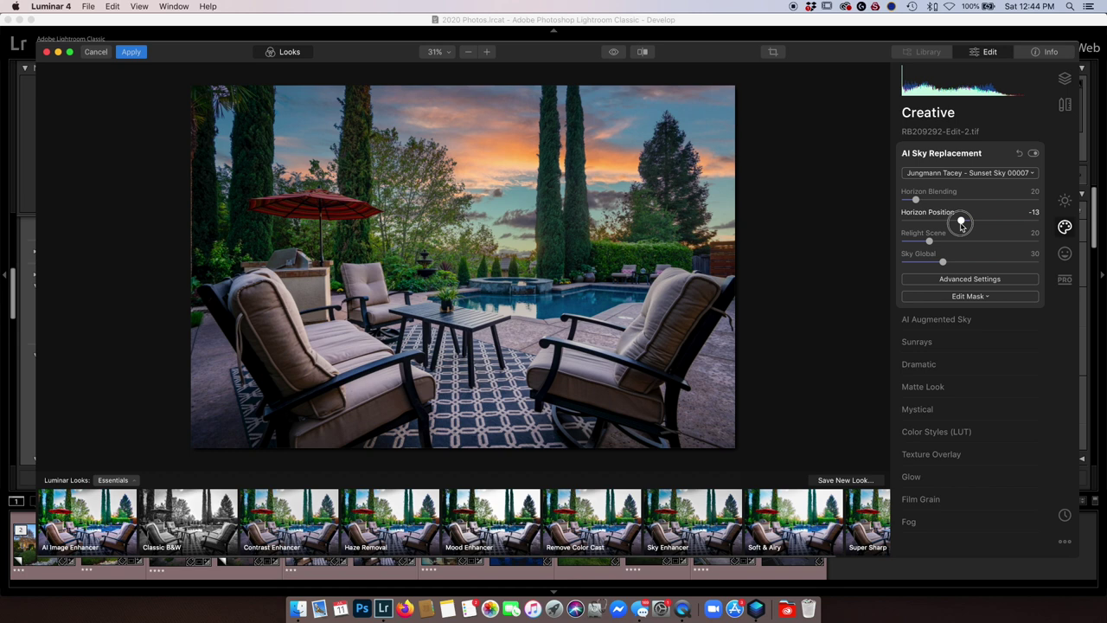
{"action": "left_click_drag", "start_coordinate": [961, 225], "coordinate": [955, 226]}
{"action": "left_click_drag", "start_coordinate": [955, 225], "coordinate": [958, 227]}
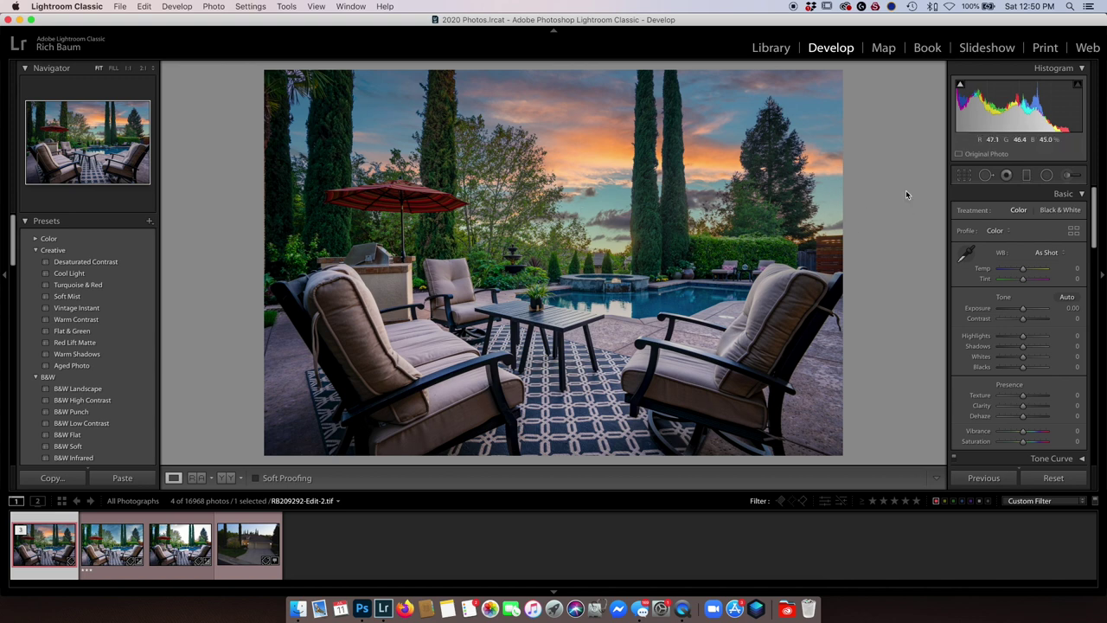
Select the adjustment brush with the Twilight Color effect, toggle the edit pins, and shrink the brush
{"action": "left_click", "coordinate": [1068, 176]}
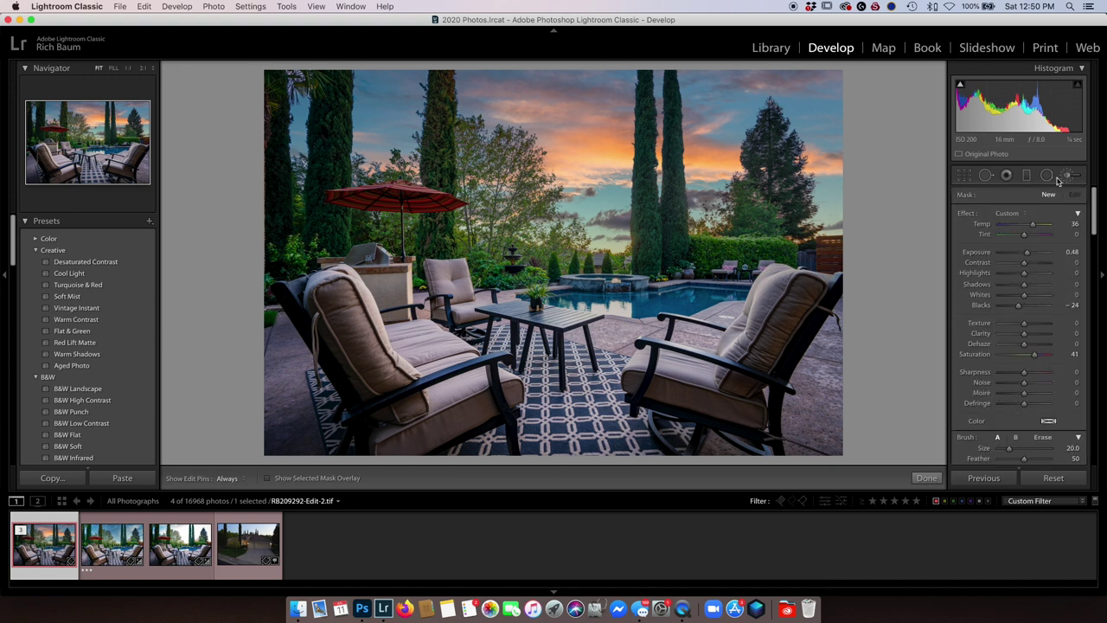
{"action": "left_click", "coordinate": [1026, 217]}
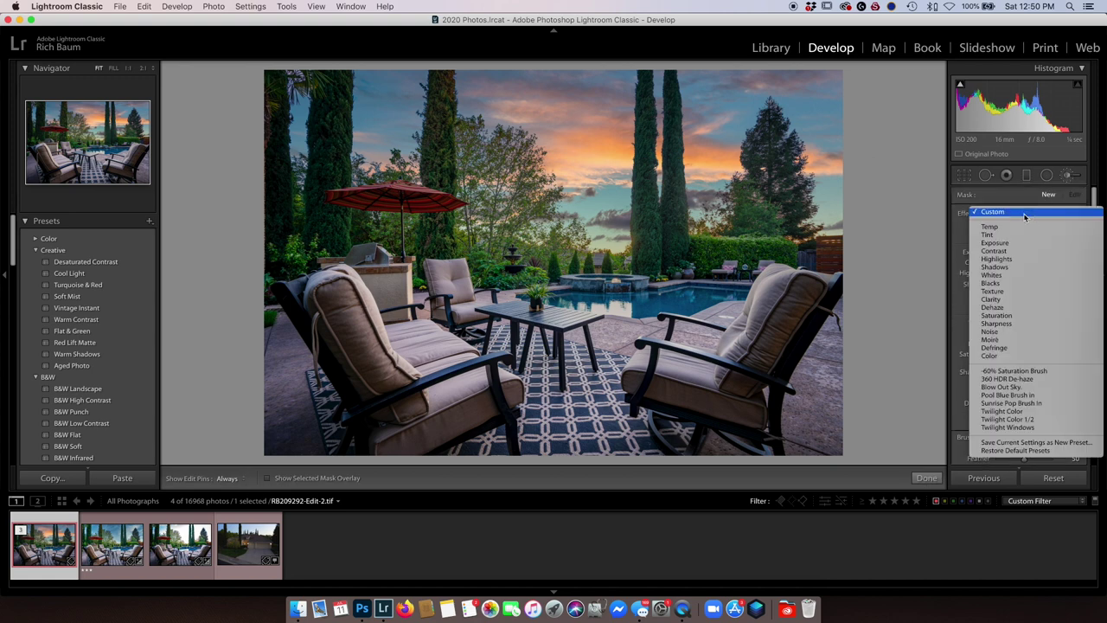
{"action": "left_click", "coordinate": [1002, 413]}
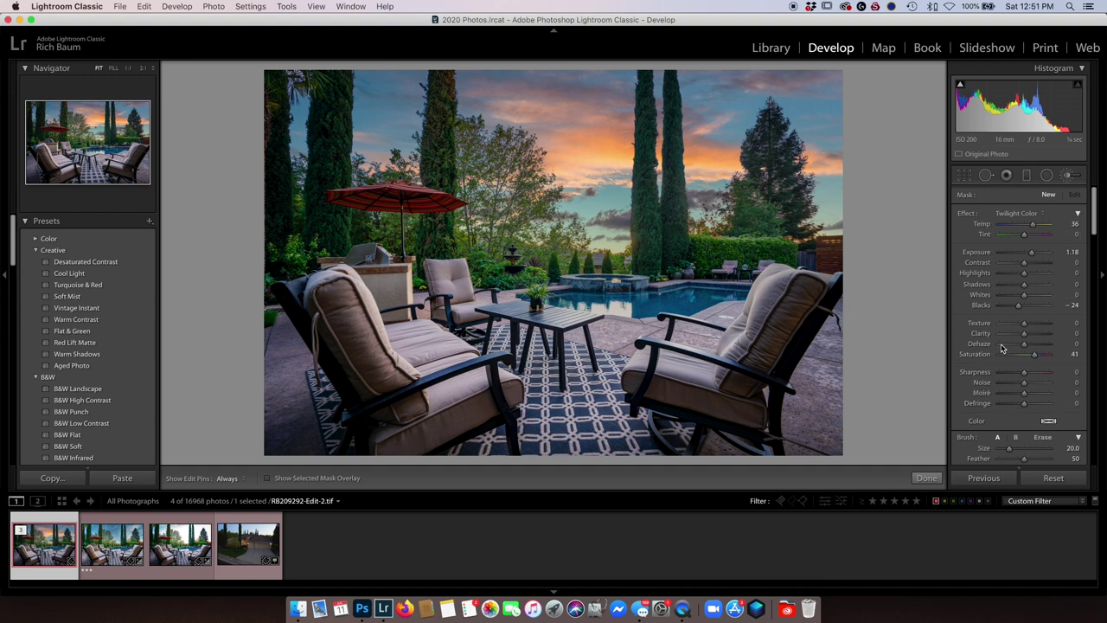
{"action": "key", "text": "h"}
{"action": "key", "text": "h"}
{"action": "scroll", "coordinate": [320, 216], "scroll_direction": "down", "scroll_amount": 5}
{"action": "key", "text": "h"}
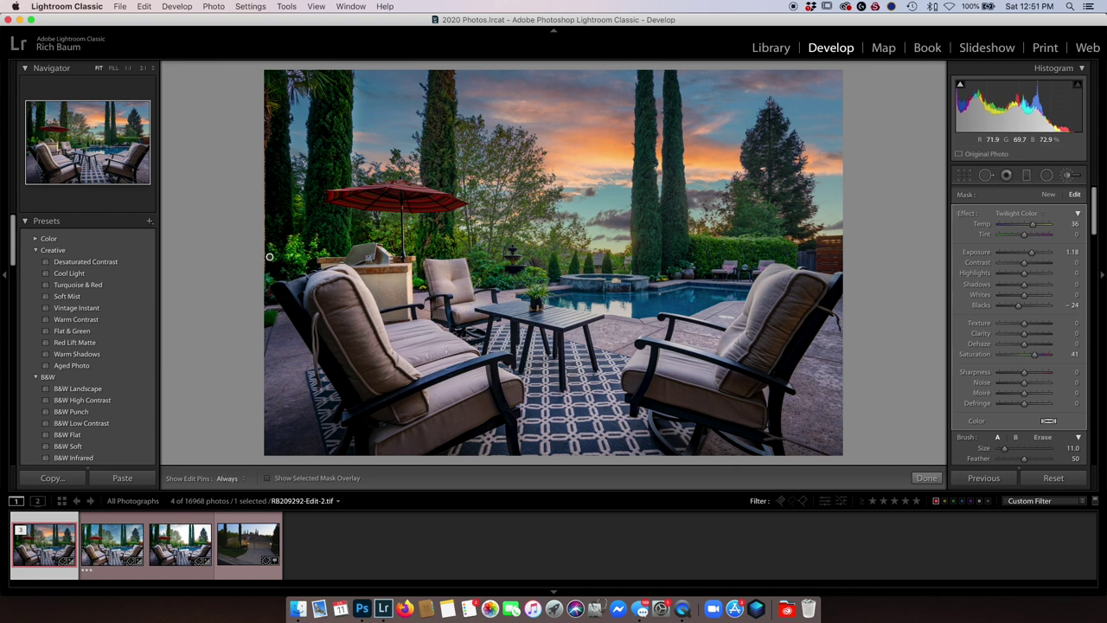
Paint warm twilight light over the right chair and along the hedge and poolside shrubs
{"action": "key", "text": "h"}
{"action": "scroll", "coordinate": [326, 299], "scroll_direction": "up", "scroll_amount": 4}
{"action": "key", "text": "h"}
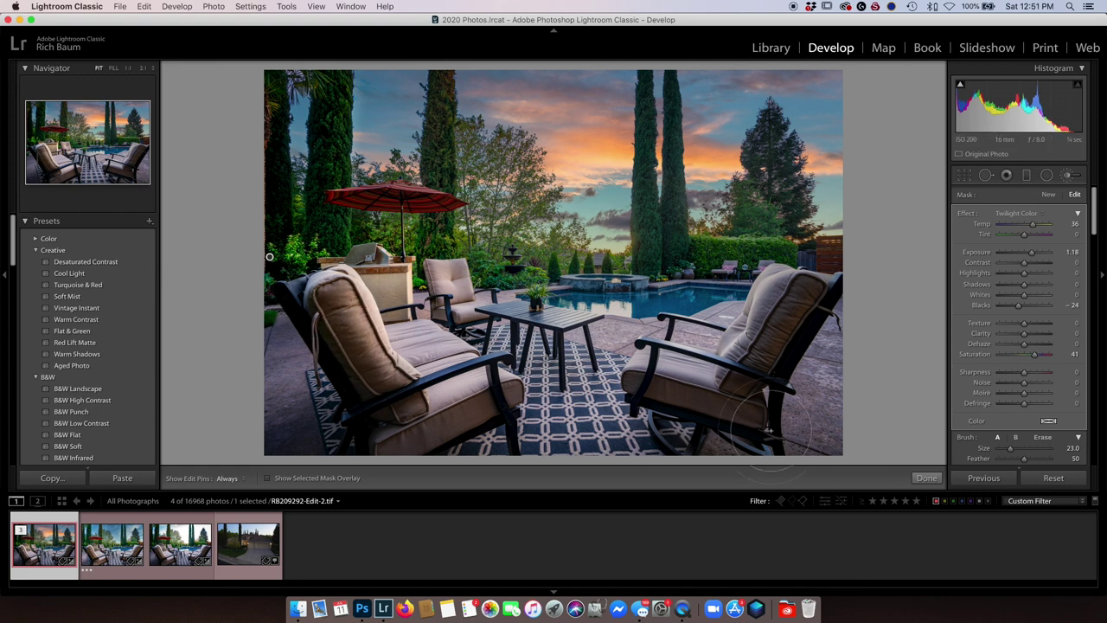
{"action": "left_click_drag", "start_coordinate": [658, 374], "coordinate": [802, 411]}
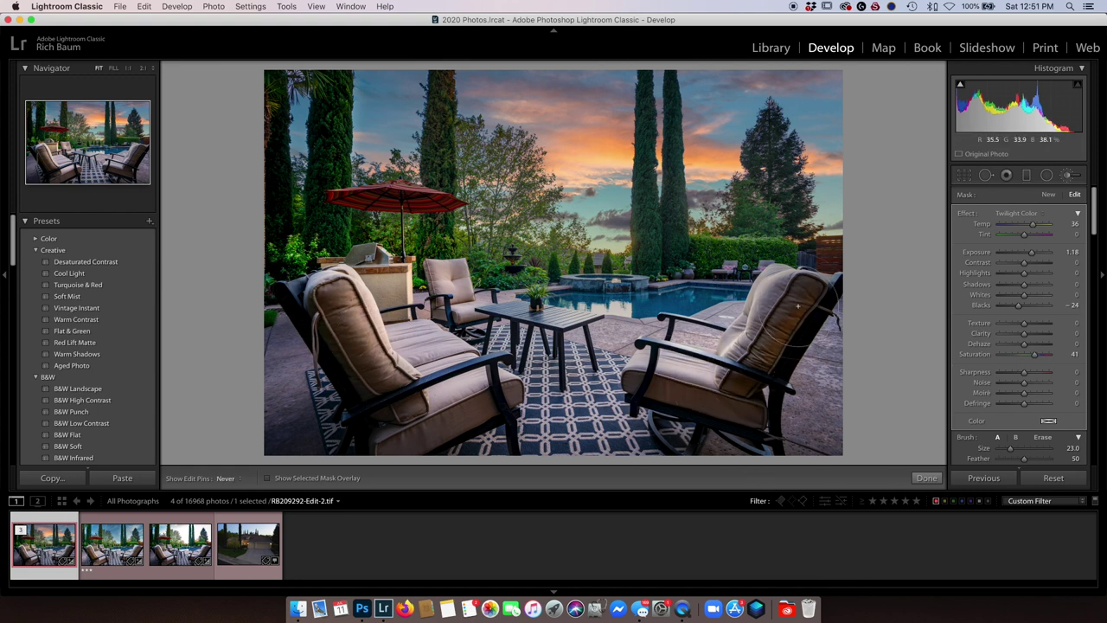
{"action": "left_click_drag", "start_coordinate": [801, 412], "coordinate": [817, 275]}
{"action": "scroll", "coordinate": [817, 275], "scroll_direction": "down", "scroll_amount": 1}
{"action": "scroll", "coordinate": [817, 275], "scroll_direction": "down", "scroll_amount": 2}
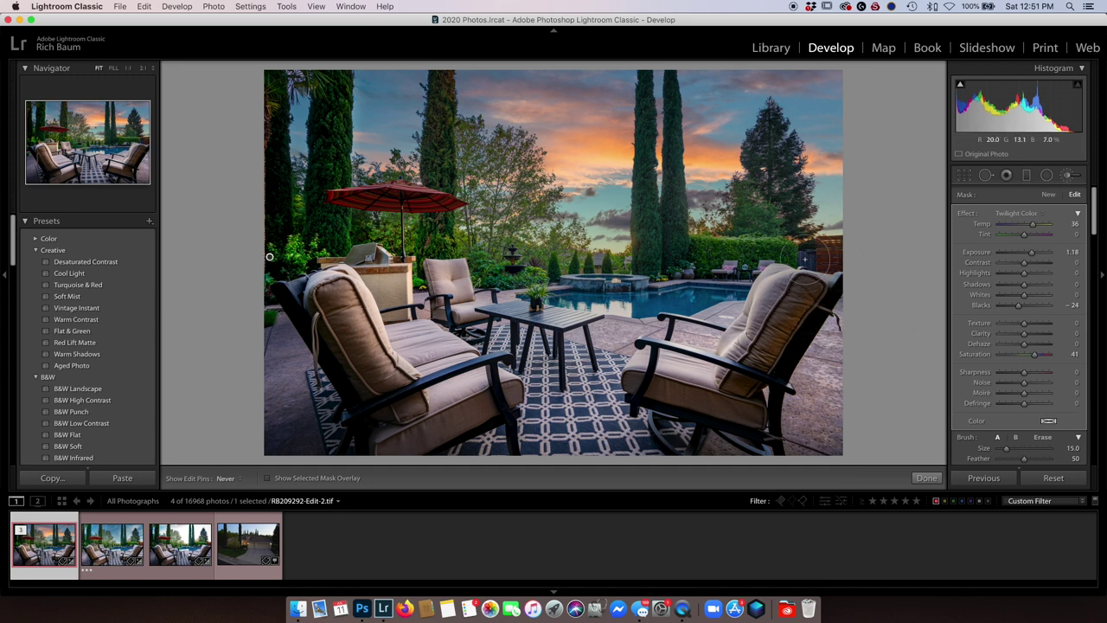
{"action": "key", "text": "h"}
{"action": "left_click_drag", "start_coordinate": [741, 260], "coordinate": [560, 264]}
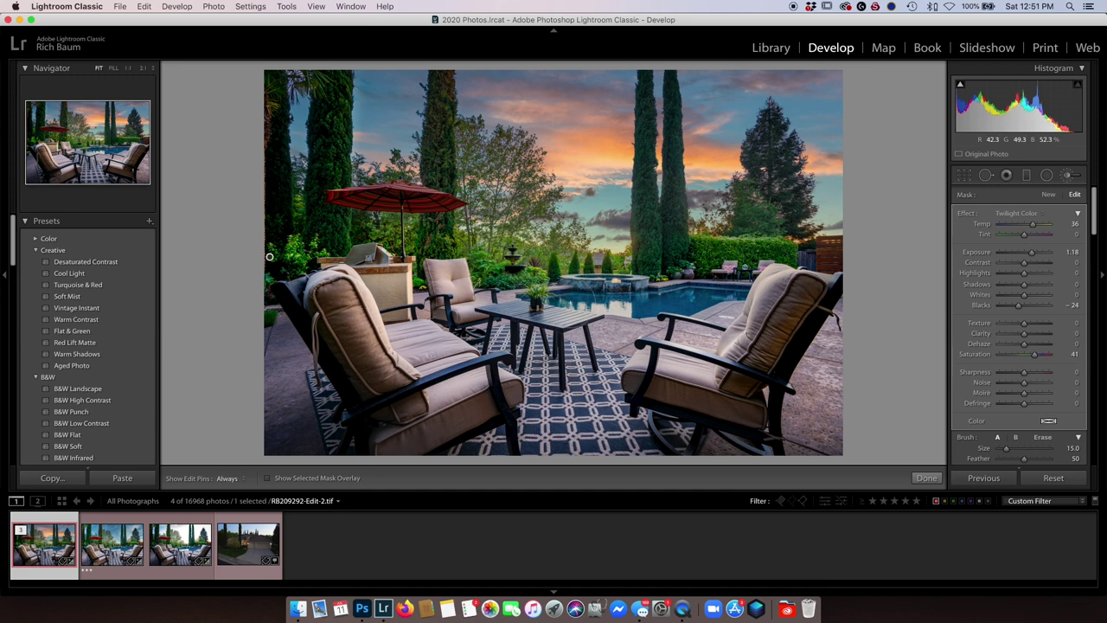
Start a second brush adjustment on the lower-left rug, then add the original patio shot to the selection
{"action": "key", "text": "h"}
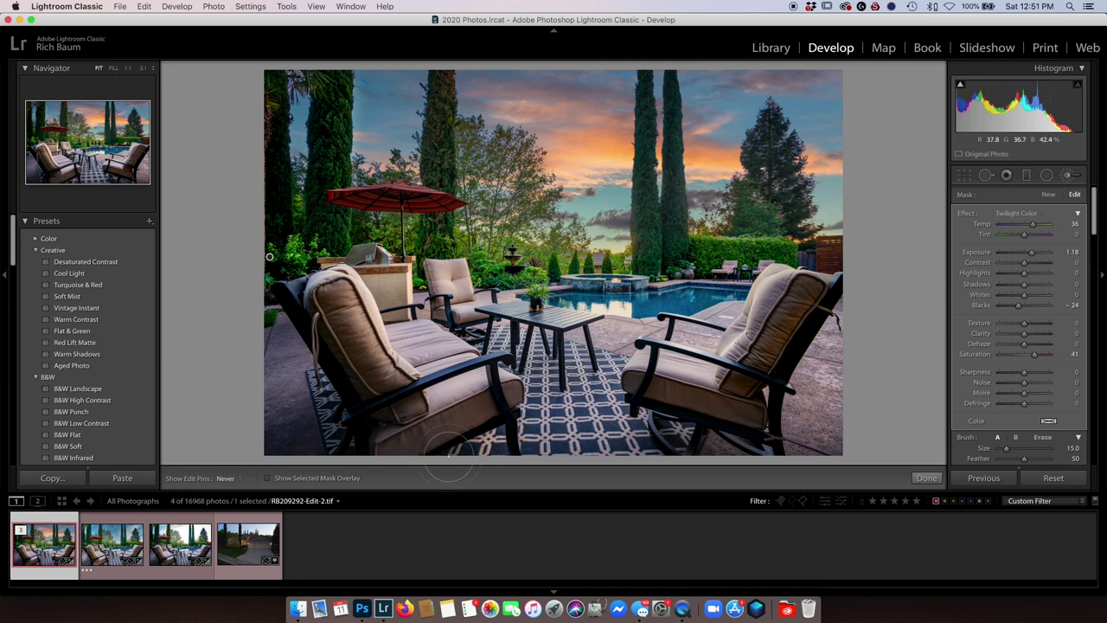
{"action": "key", "text": "h"}
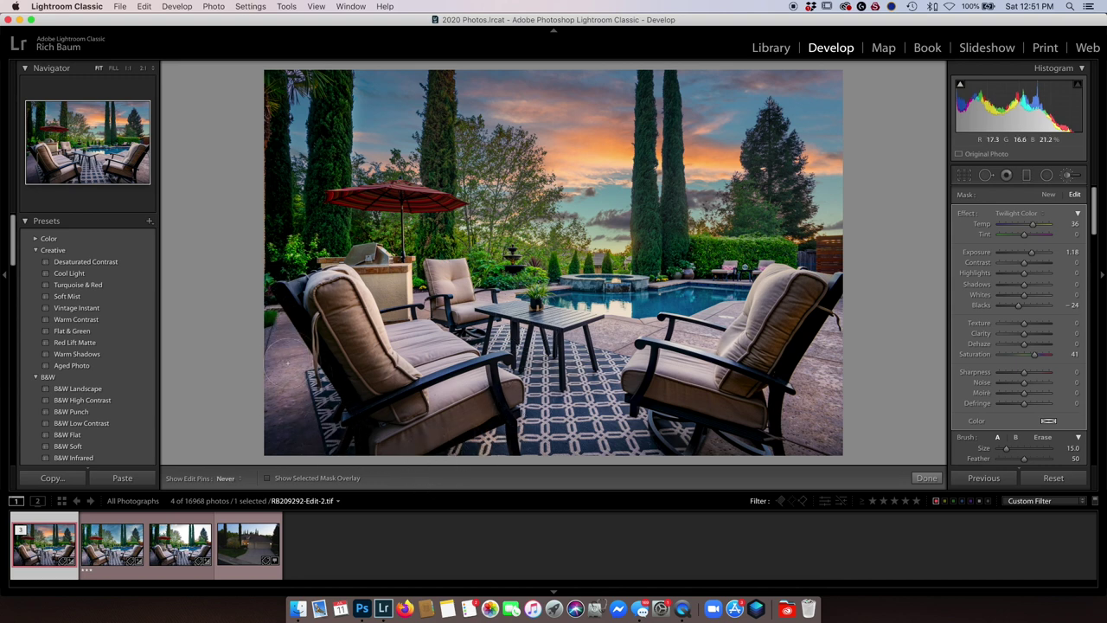
{"action": "key", "text": "h"}
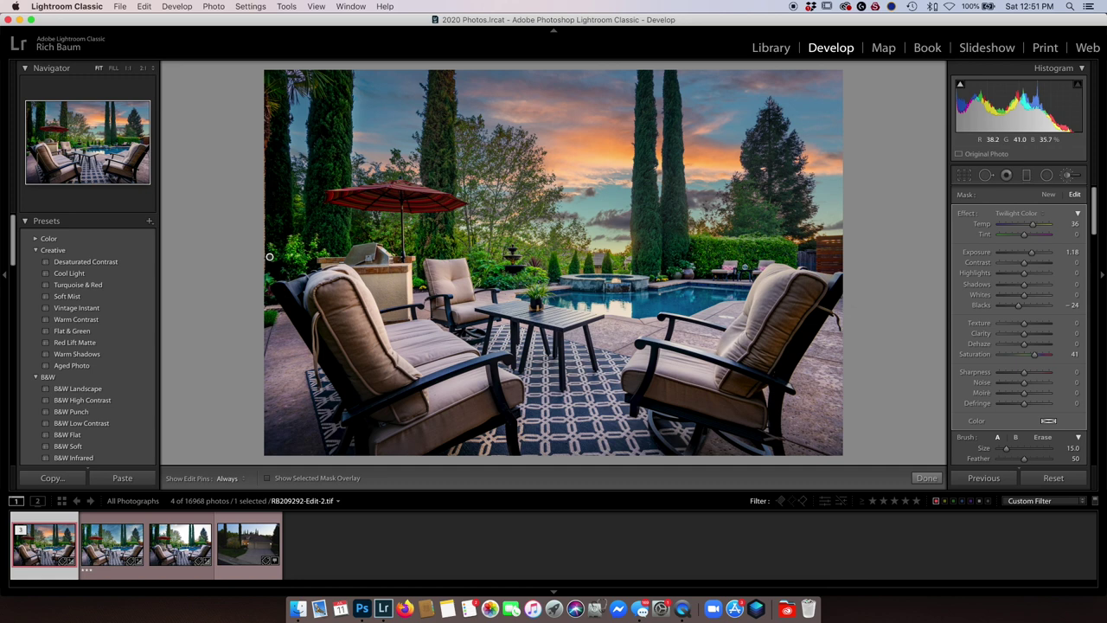
{"action": "key", "text": "bracketleft"}
{"action": "key", "text": "bracketleft"}
{"action": "key", "text": "bracketleft"}
{"action": "left_click", "coordinate": [1051, 195]}
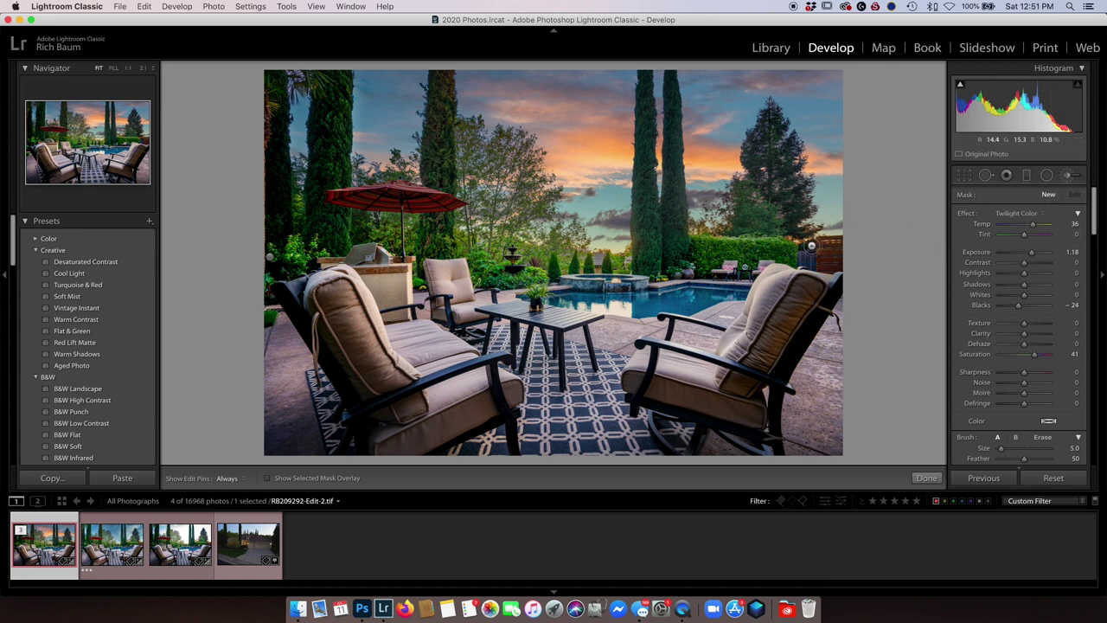
{"action": "key", "text": "bracketright"}
{"action": "key", "text": "bracketright"}
{"action": "key", "text": "bracketright"}
{"action": "left_click", "coordinate": [286, 421]}
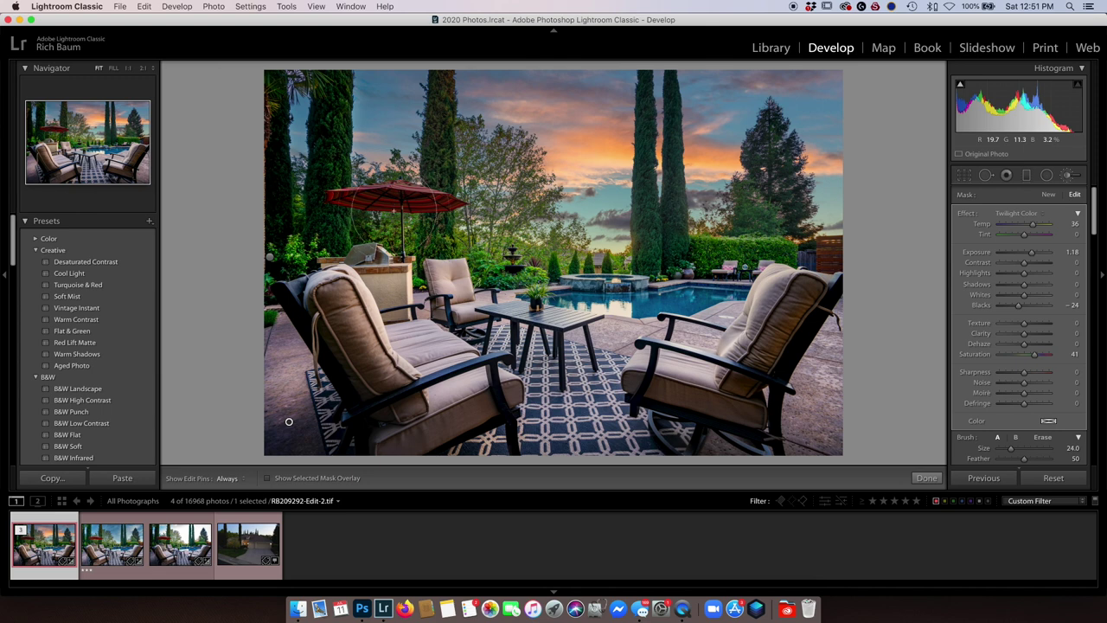
{"action": "key", "text": "h"}
{"action": "key", "text": "h"}
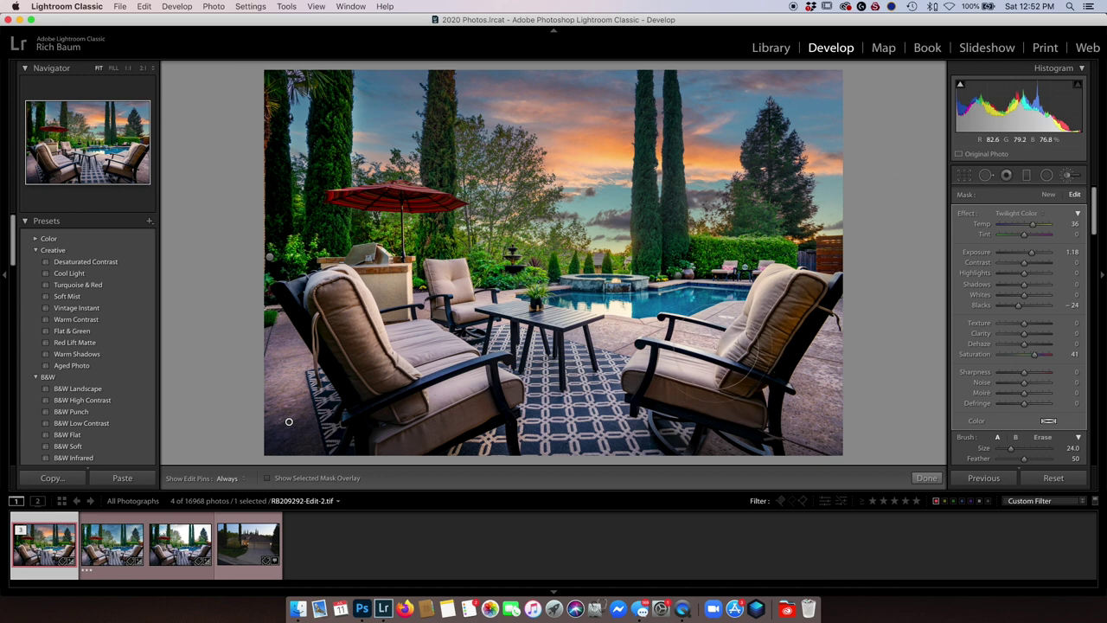
{"action": "key", "text": "h"}
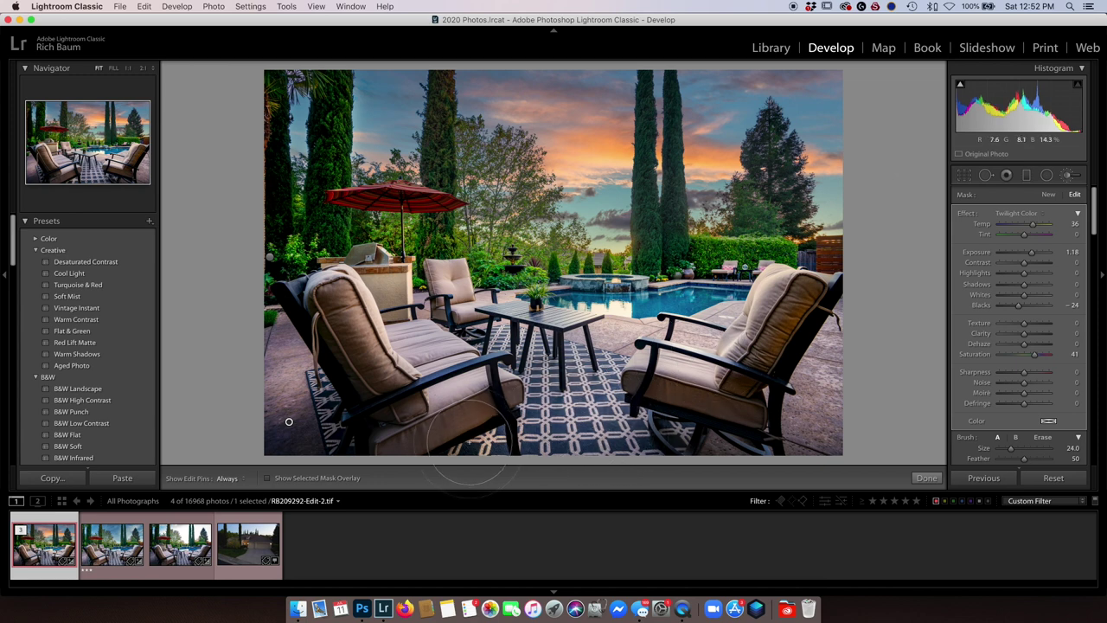
{"action": "key", "text": "h"}
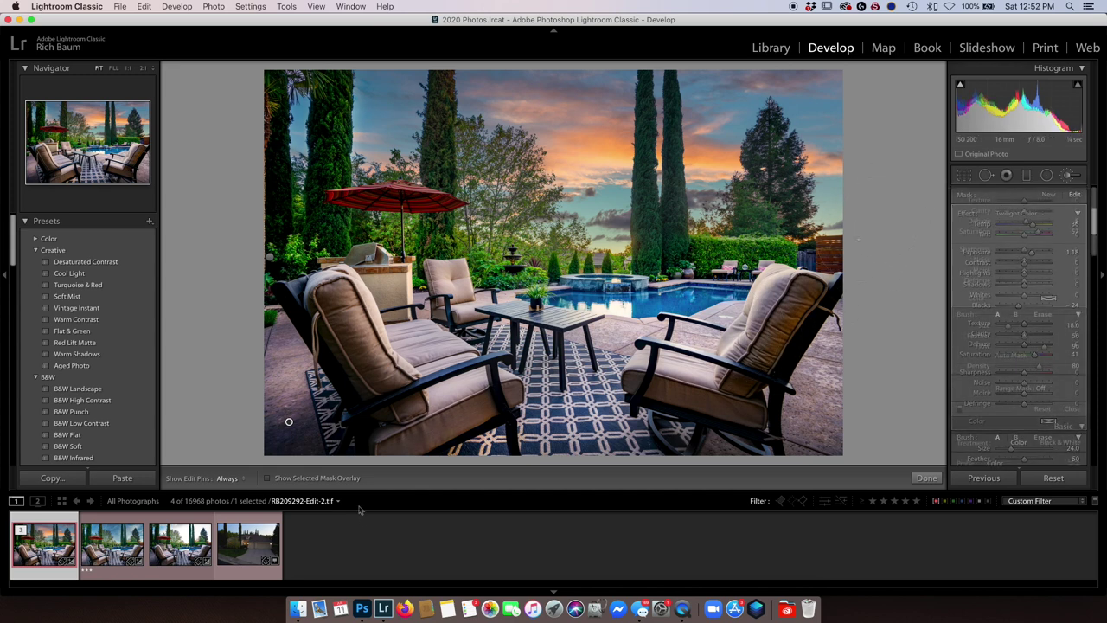
{"action": "left_click", "coordinate": [180, 545], "text": "super"}
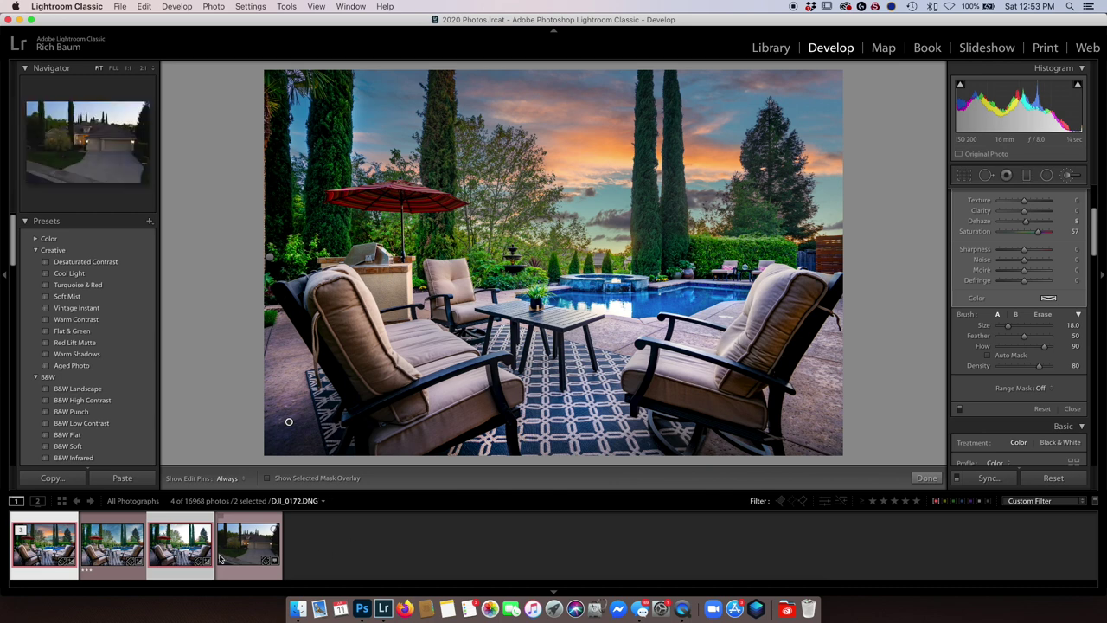
Compare the sunset-sky edit against the plain-sky original, then set the filmstrip filter to No Filter
{"action": "left_click", "coordinate": [180, 545]}
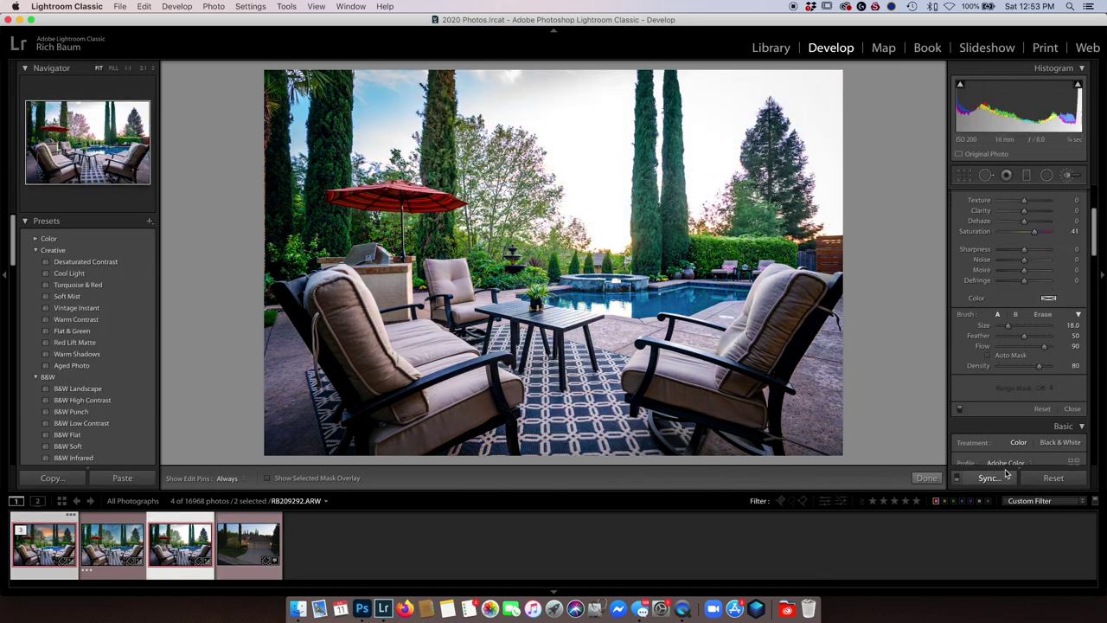
{"action": "left_click", "coordinate": [1048, 479]}
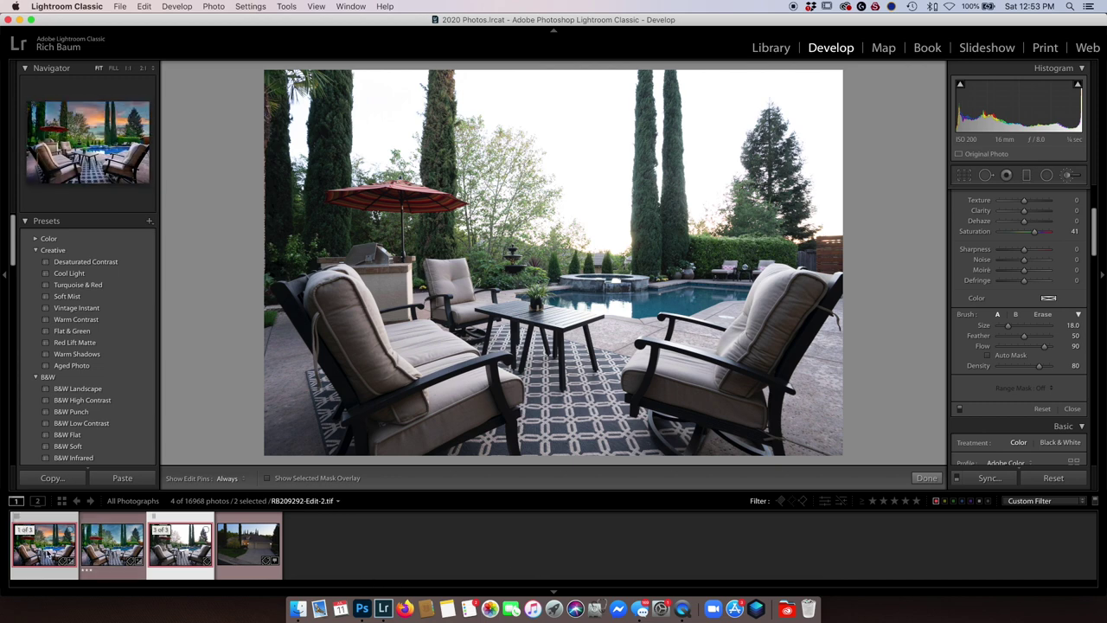
{"action": "left_click", "coordinate": [45, 547]}
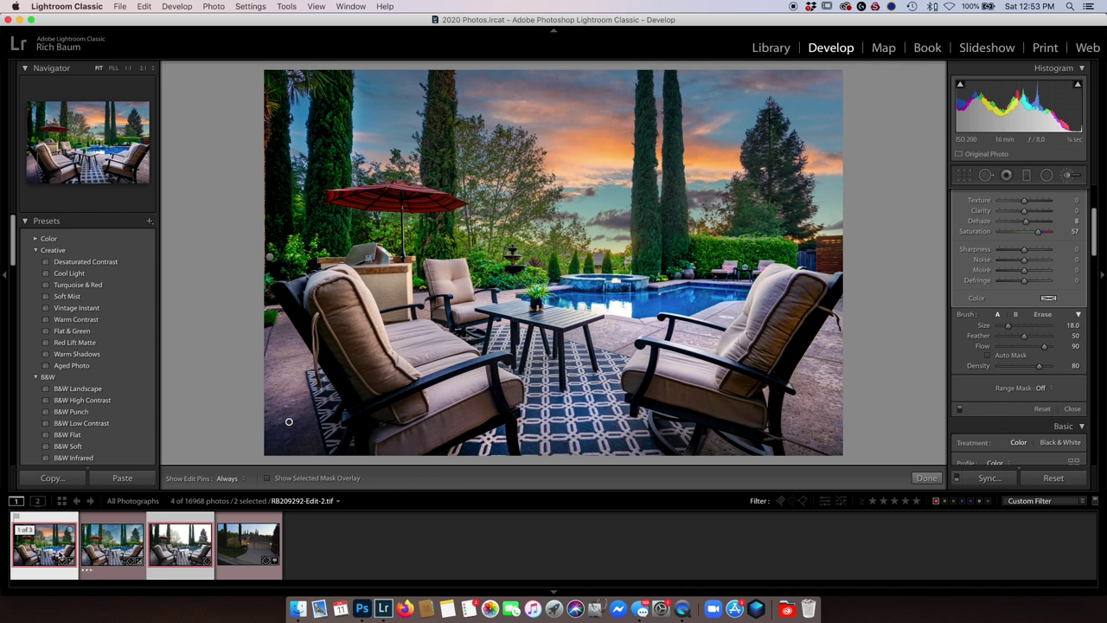
{"action": "left_click", "coordinate": [177, 552]}
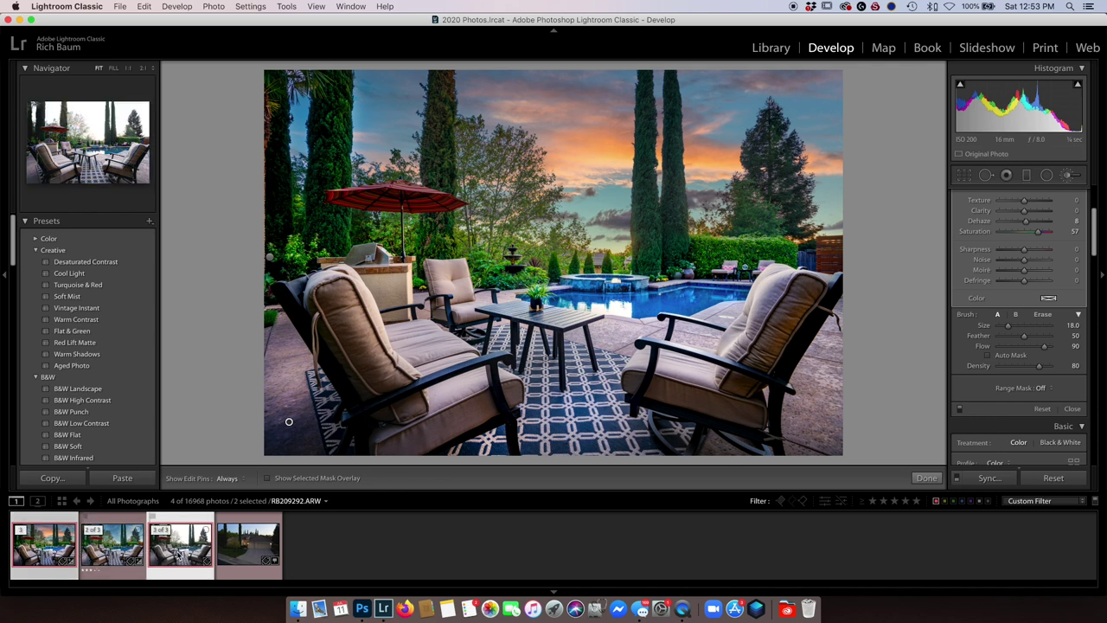
{"action": "left_click", "coordinate": [54, 556]}
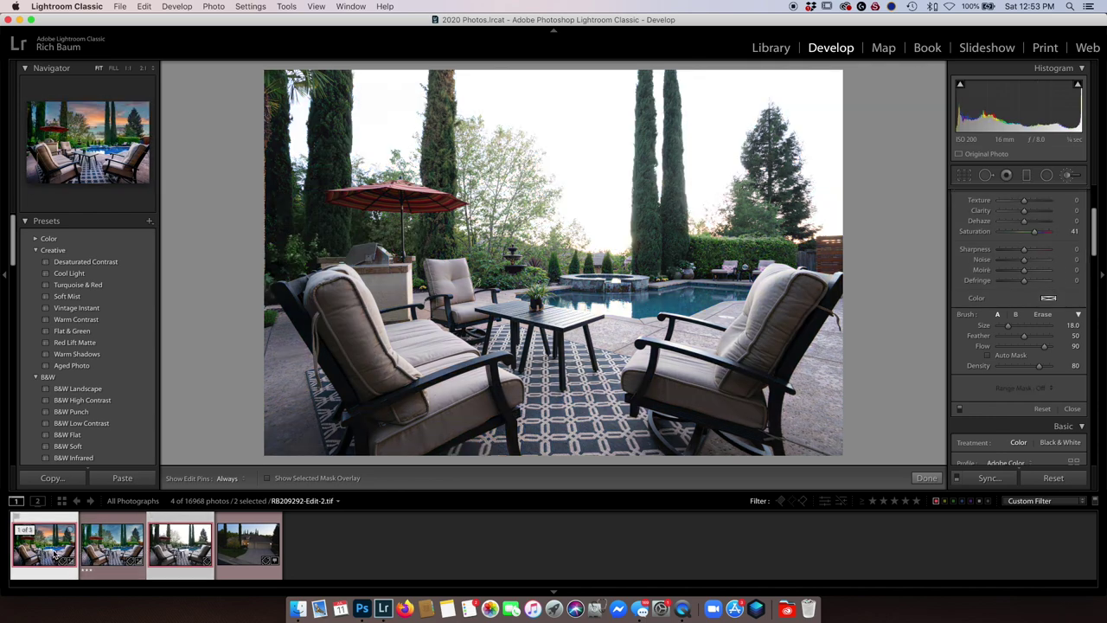
{"action": "left_click", "coordinate": [177, 552]}
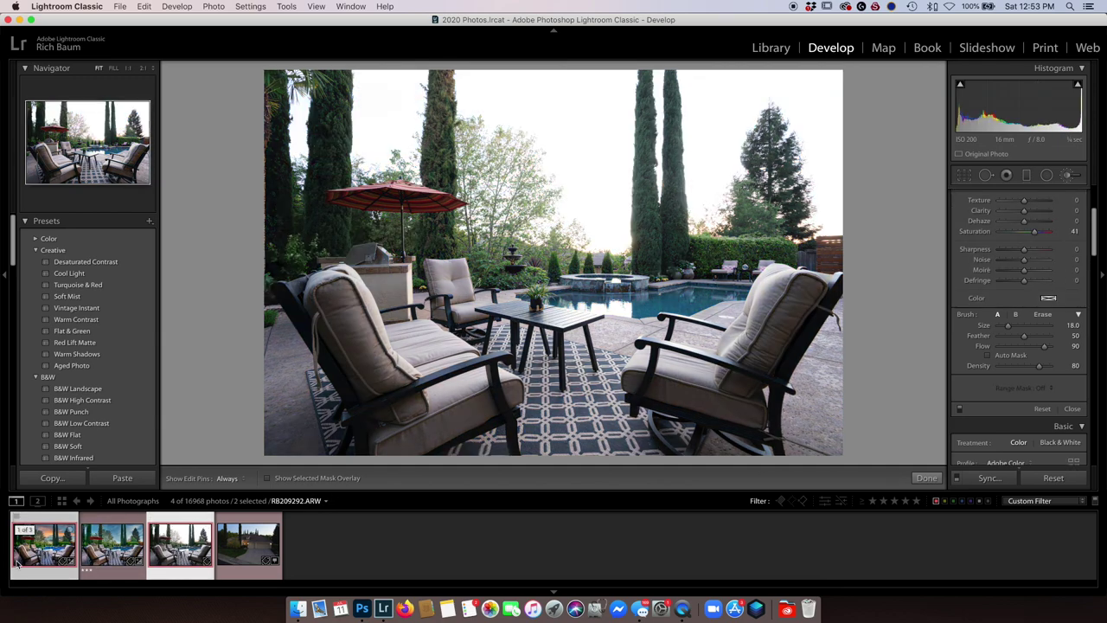
{"action": "left_click", "coordinate": [16, 543]}
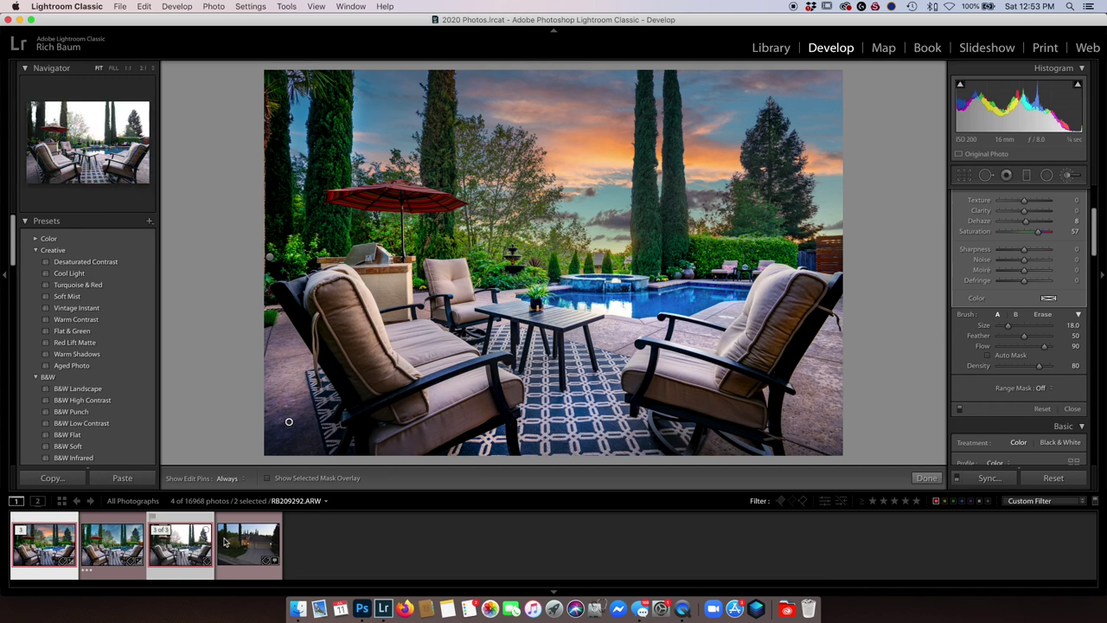
{"action": "left_click", "coordinate": [896, 504]}
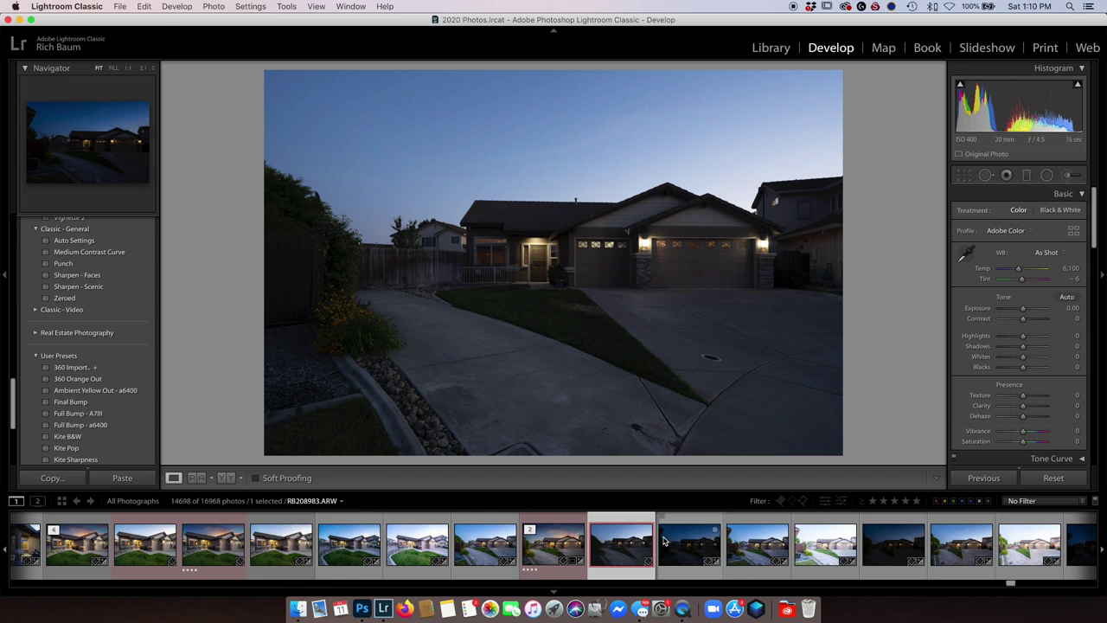
{"action": "mouse_move", "coordinate": [689, 543]}
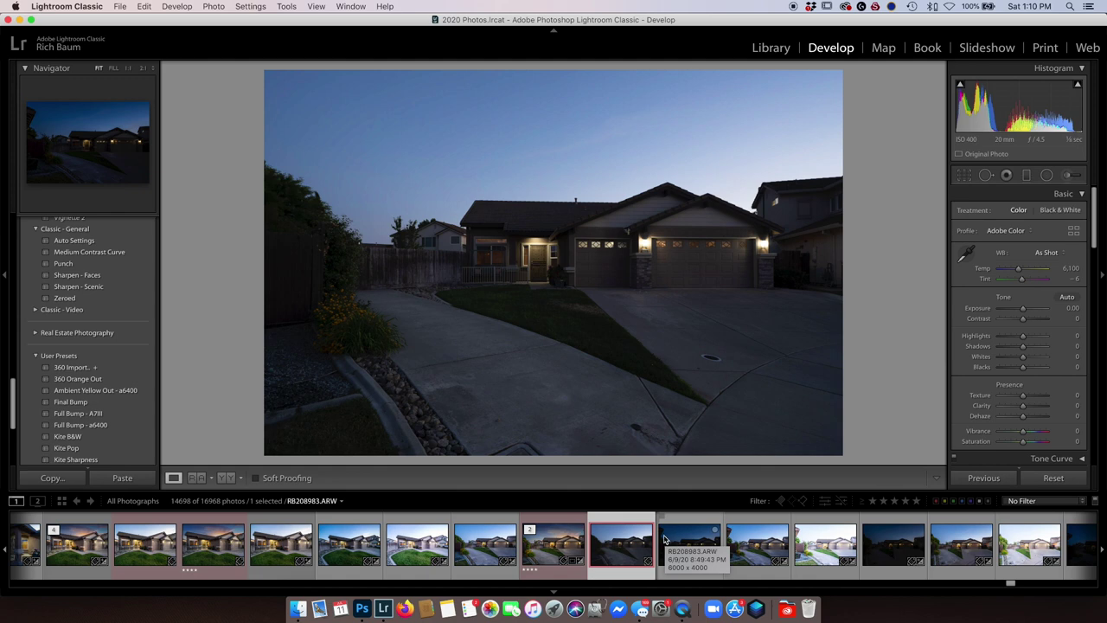
Apply Full Bump - A7III to the front-of-house photo, white-balance off the driveway, exposure +0.80
{"action": "left_click", "coordinate": [556, 556]}
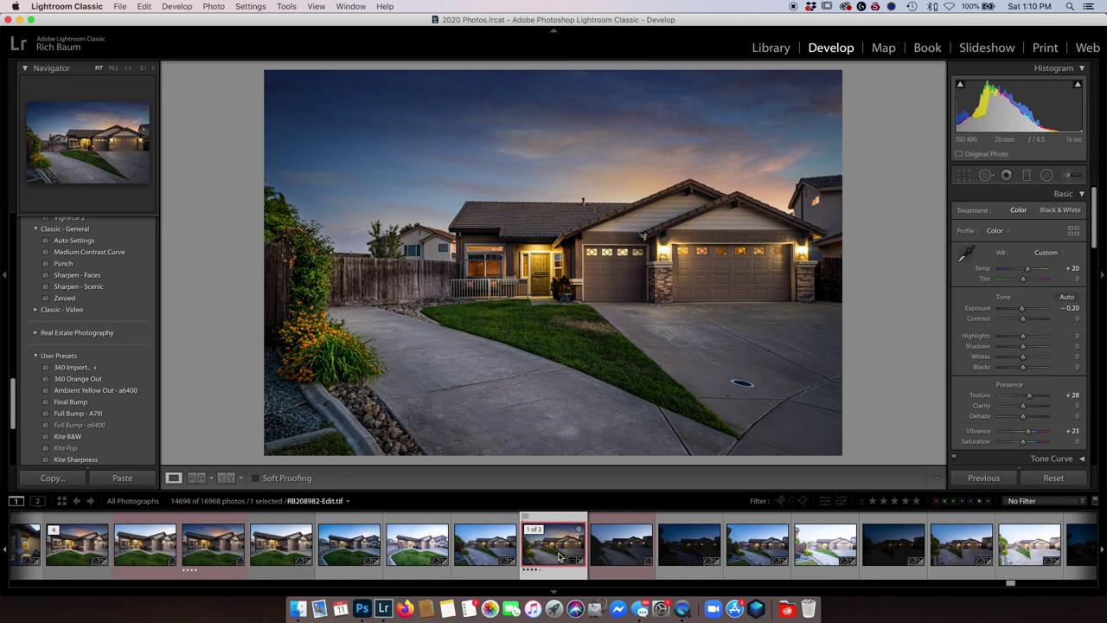
{"action": "left_click", "coordinate": [622, 550]}
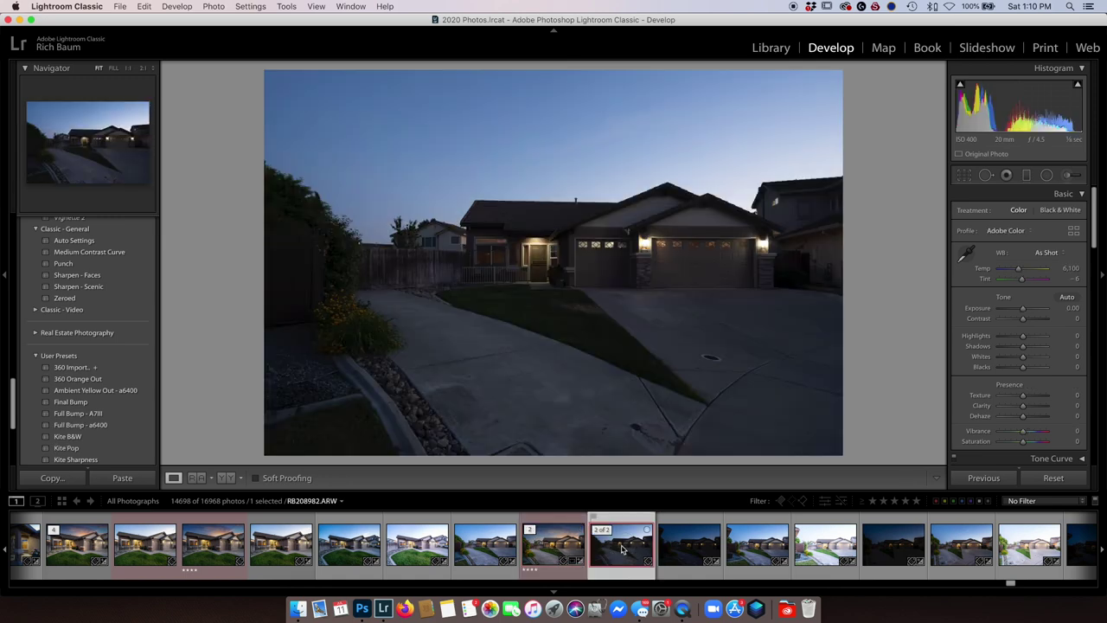
{"action": "left_click", "coordinate": [75, 415]}
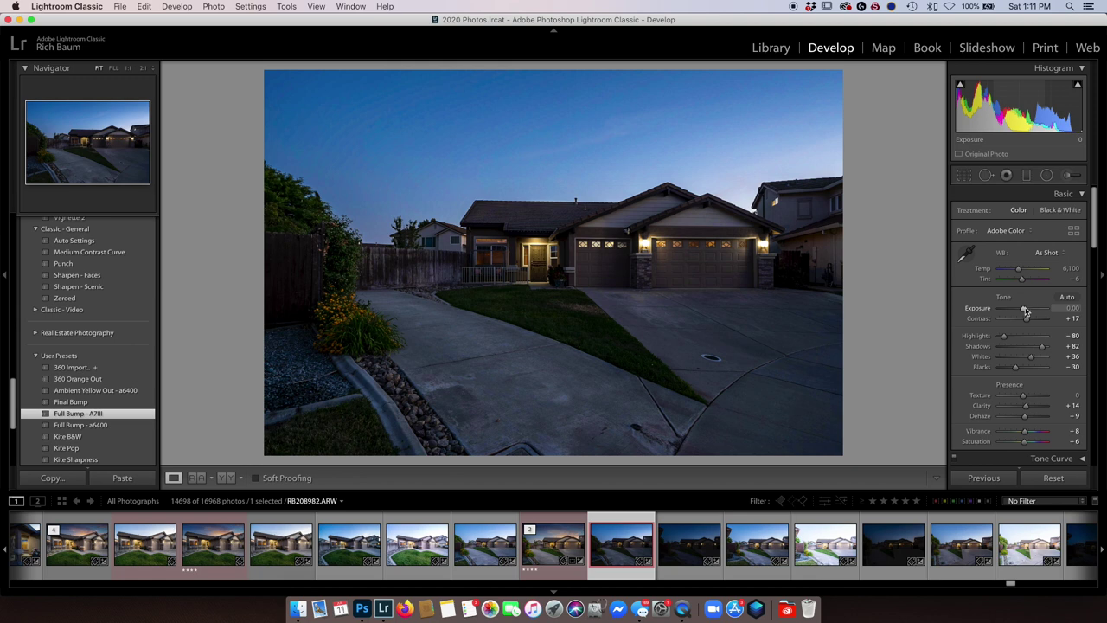
{"action": "left_click_drag", "start_coordinate": [1023, 309], "coordinate": [1025, 310]}
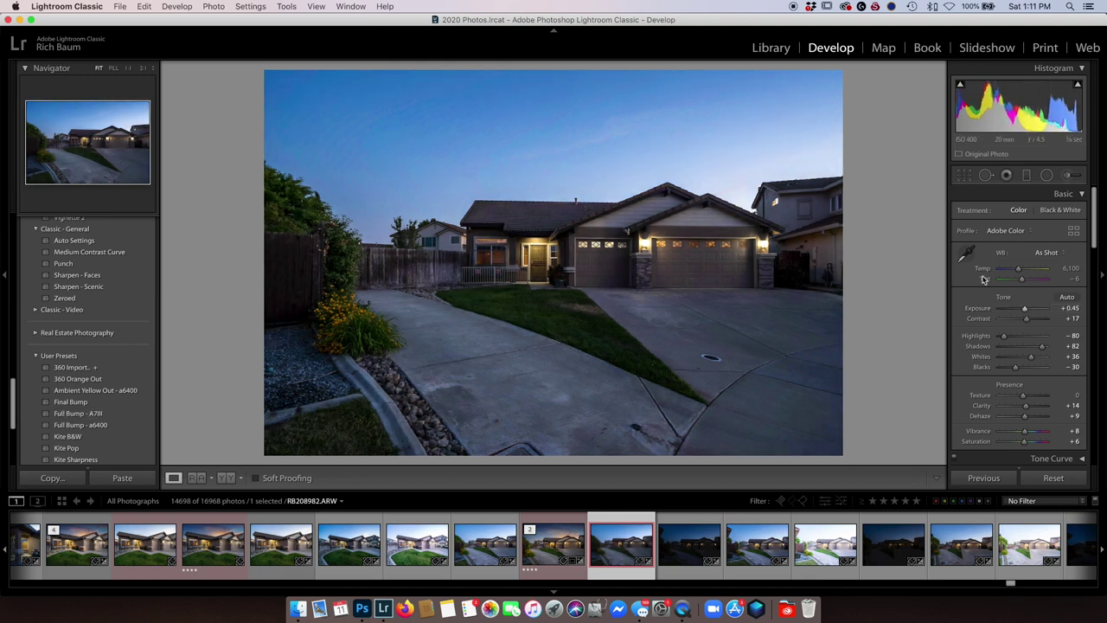
{"action": "left_click", "coordinate": [965, 252]}
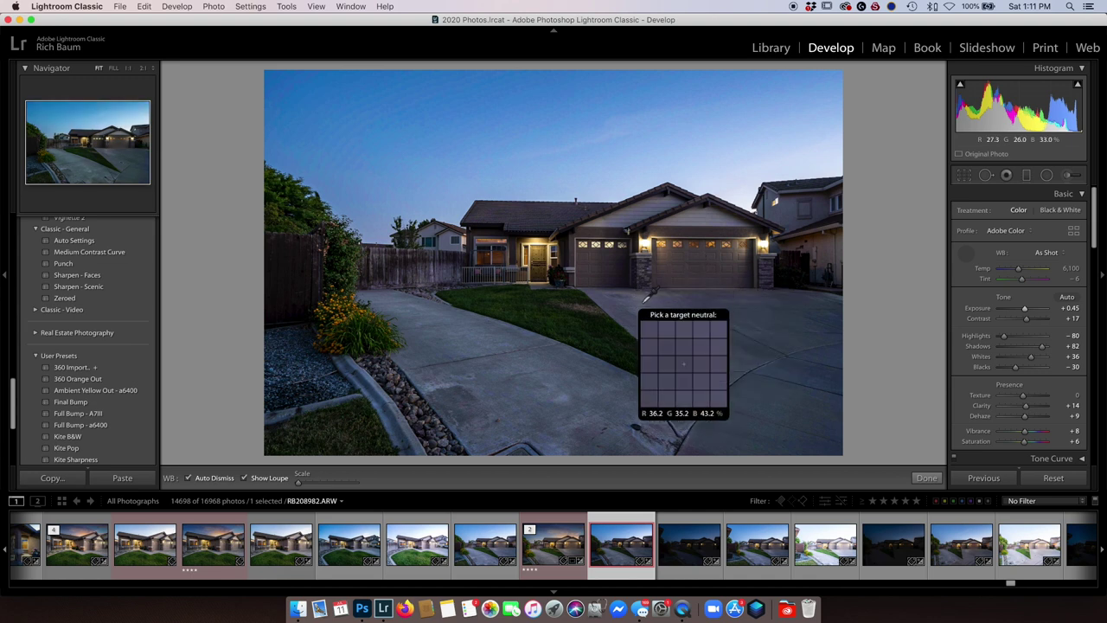
{"action": "left_click", "coordinate": [622, 312]}
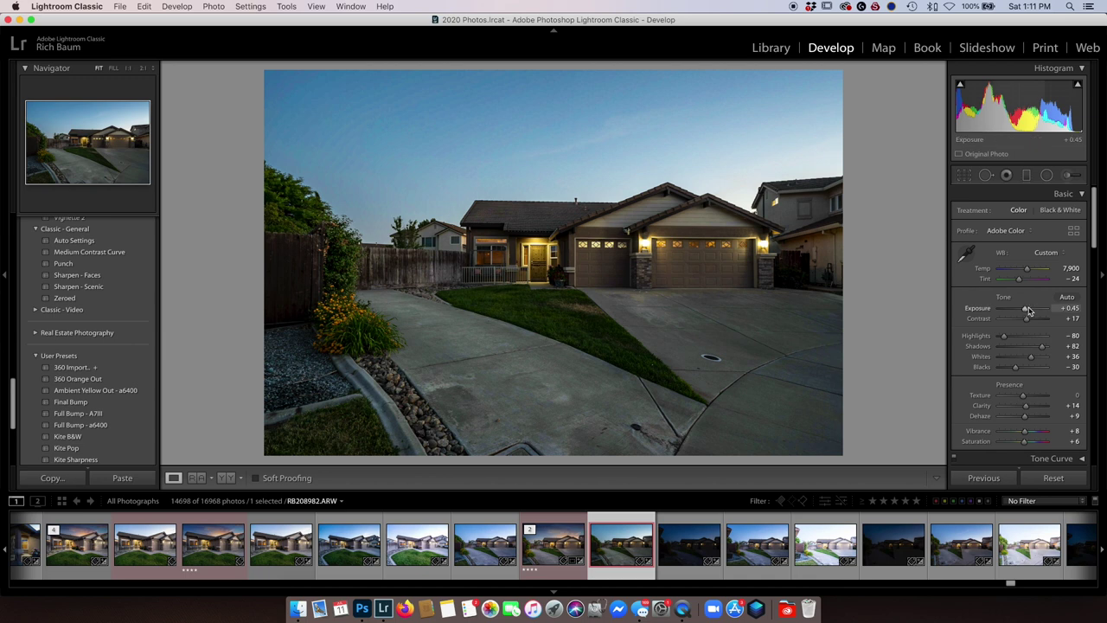
{"action": "left_click_drag", "start_coordinate": [1025, 309], "coordinate": [1028, 309]}
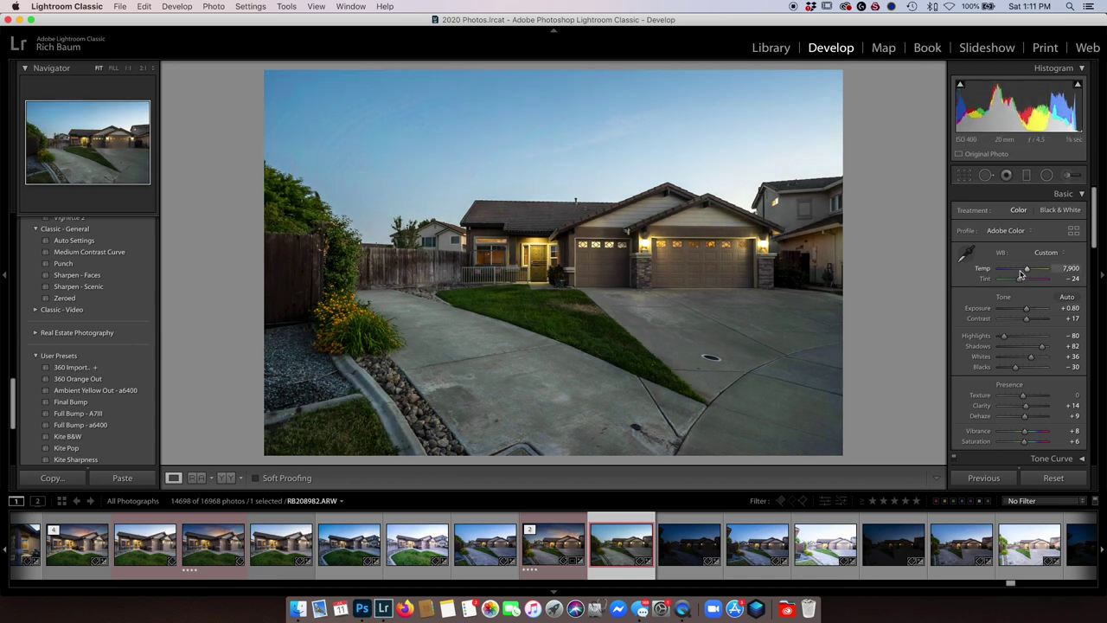
Add the Medium vignetting preset and raise Vibrance and Saturation to +26
{"action": "scroll", "coordinate": [49, 290], "scroll_direction": "up", "scroll_amount": 10}
{"action": "scroll", "coordinate": [50, 291], "scroll_direction": "up", "scroll_amount": 5}
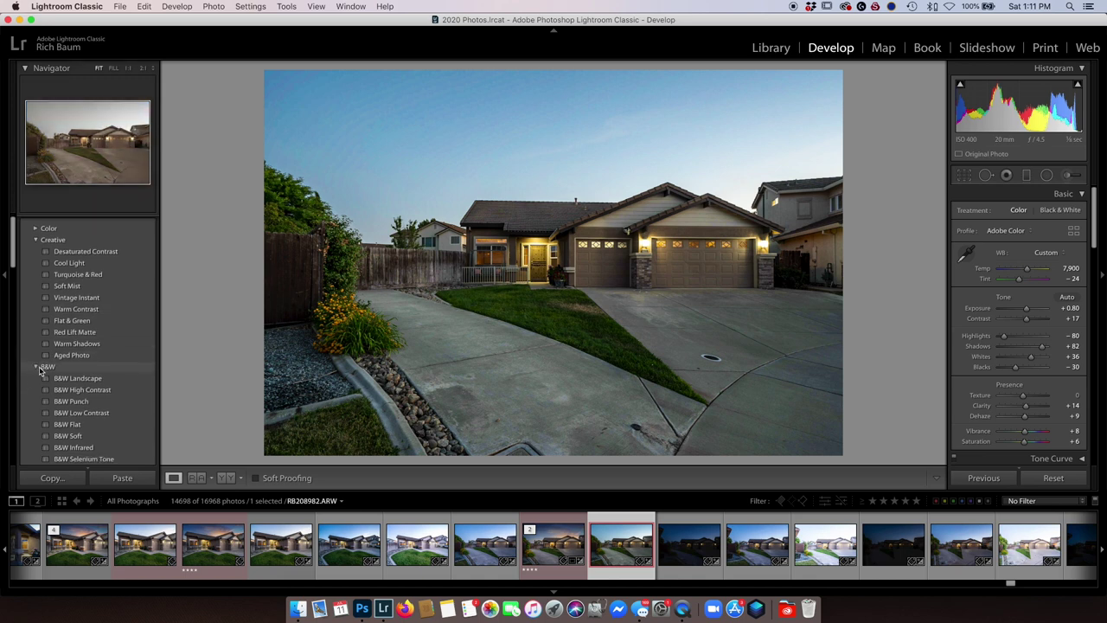
{"action": "scroll", "coordinate": [39, 385], "scroll_direction": "down", "scroll_amount": 5}
{"action": "scroll", "coordinate": [39, 380], "scroll_direction": "down", "scroll_amount": 5}
{"action": "scroll", "coordinate": [47, 367], "scroll_direction": "down", "scroll_amount": 3}
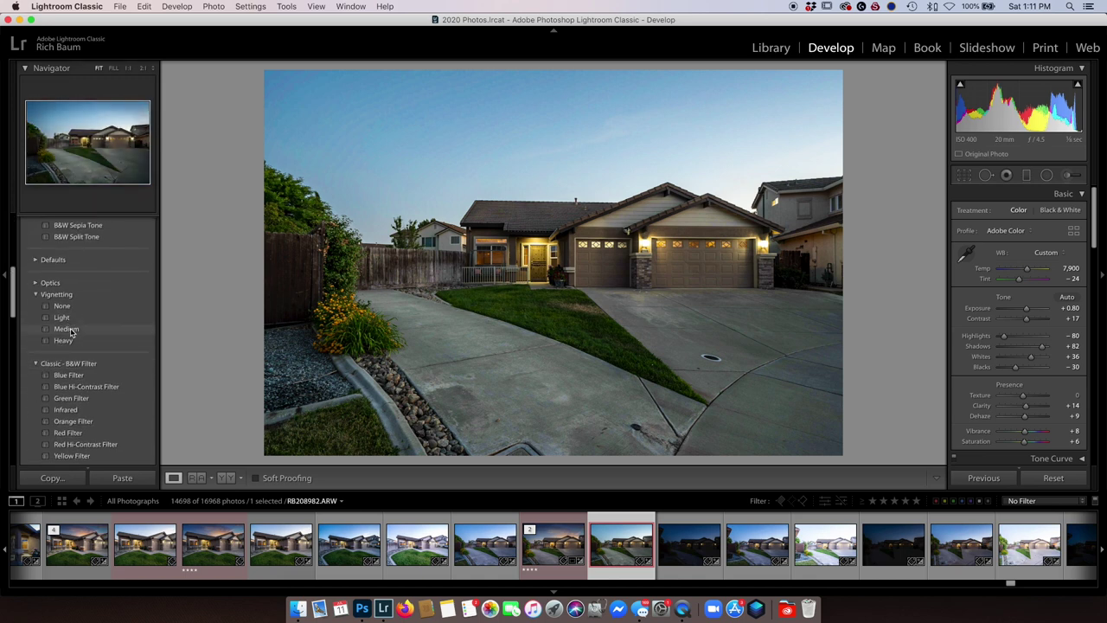
{"action": "left_click", "coordinate": [69, 330]}
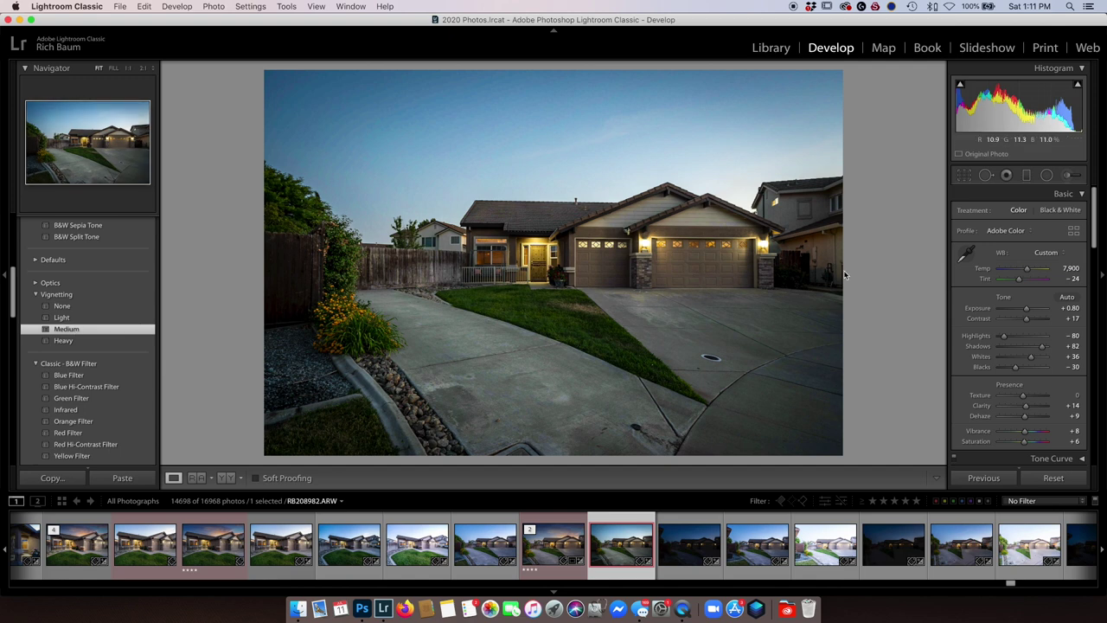
{"action": "left_click_drag", "start_coordinate": [1024, 442], "coordinate": [1030, 437]}
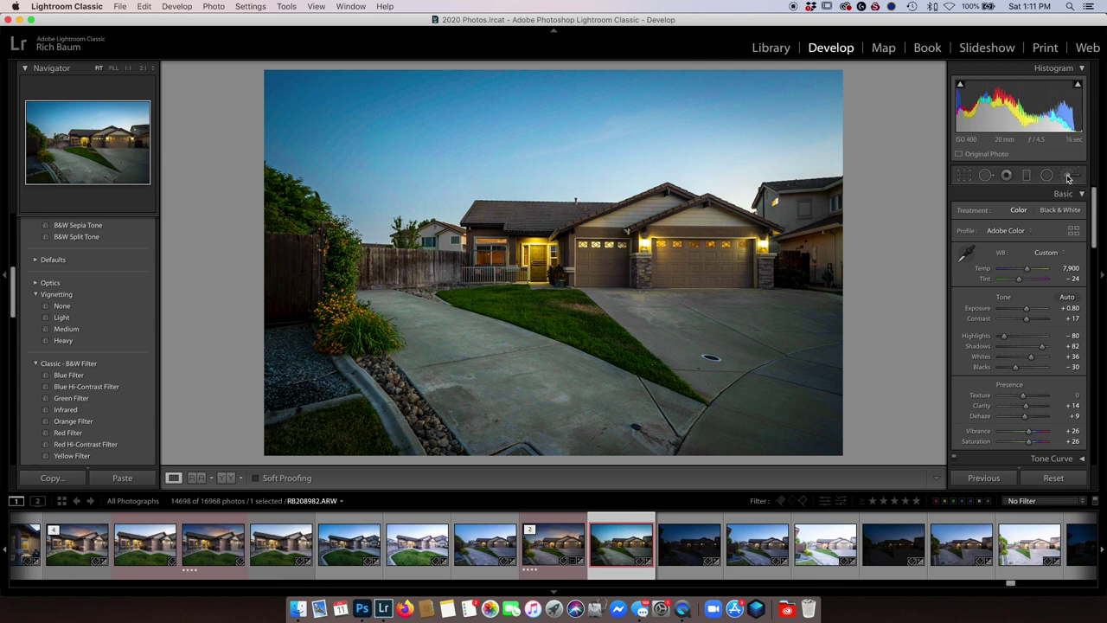
Load the Twilight Color brush effect and brighten the orange flowers and bush at lower left
{"action": "left_click", "coordinate": [1069, 177]}
{"action": "left_click", "coordinate": [1010, 214]}
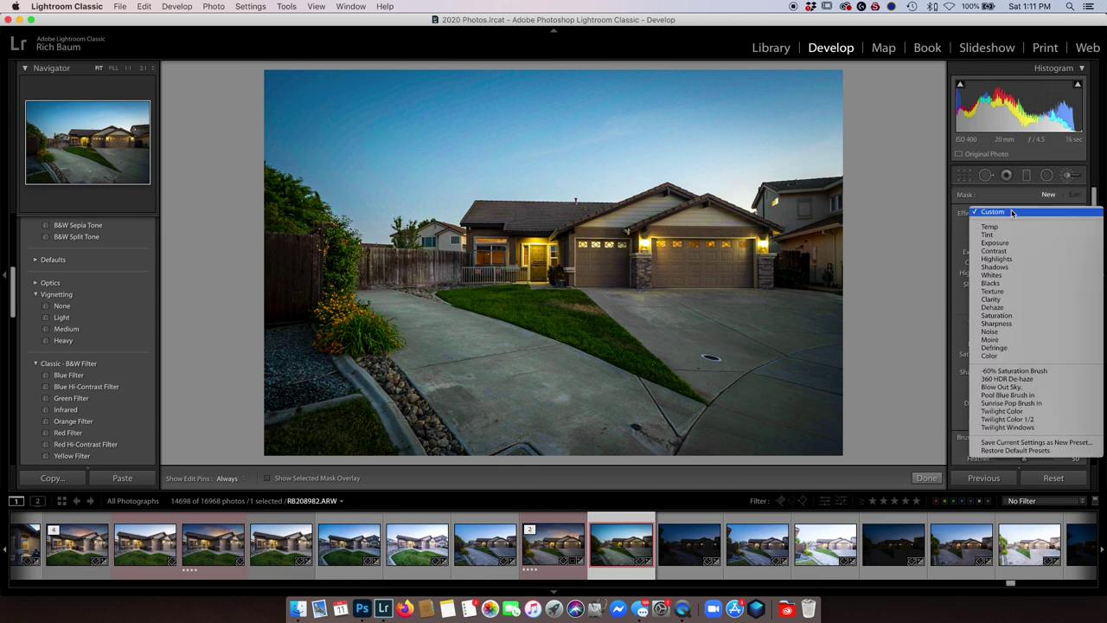
{"action": "left_click", "coordinate": [1001, 410]}
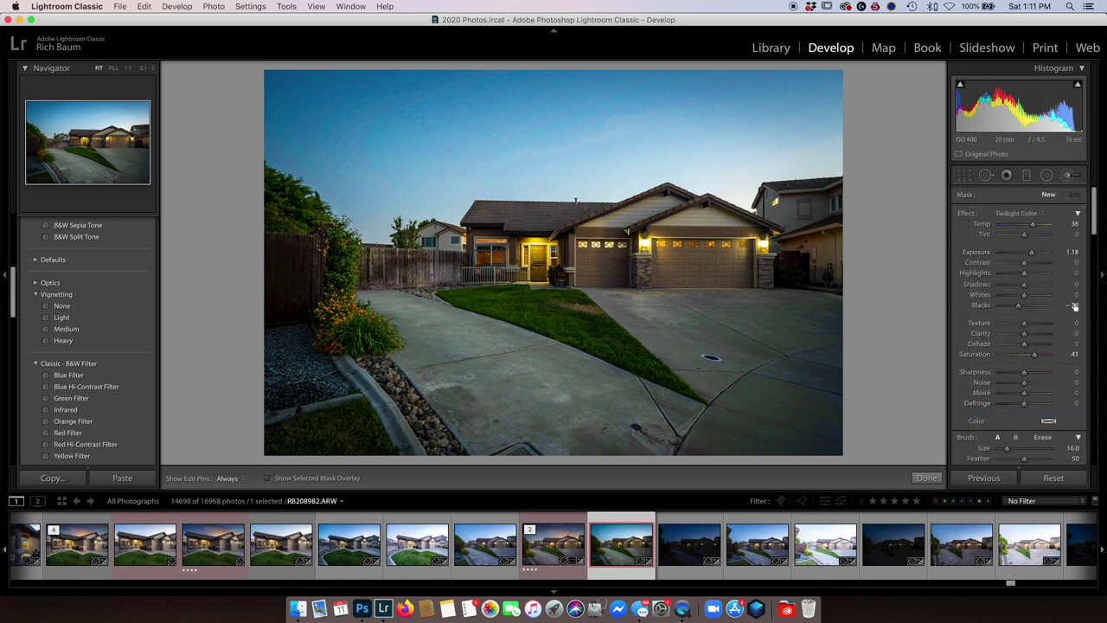
{"action": "scroll", "coordinate": [1055, 292], "scroll_direction": "down", "scroll_amount": 1}
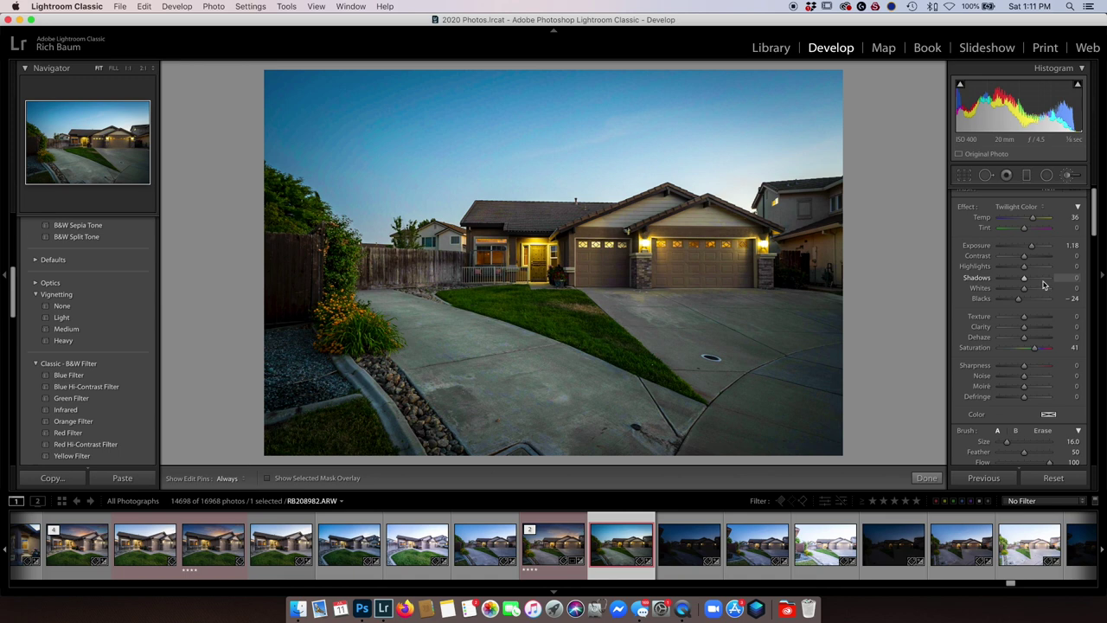
{"action": "left_click_drag", "start_coordinate": [337, 327], "coordinate": [368, 334]}
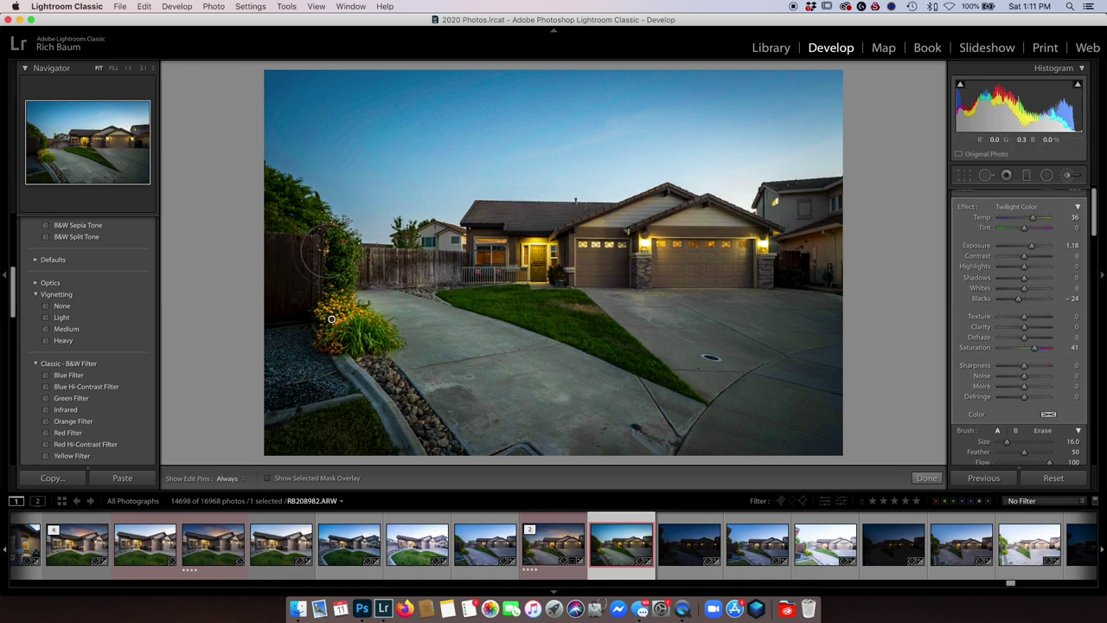
Brush warm light over the grass, porch, walkway and driveway, resizing the brush as needed
{"action": "key", "text": "h"}
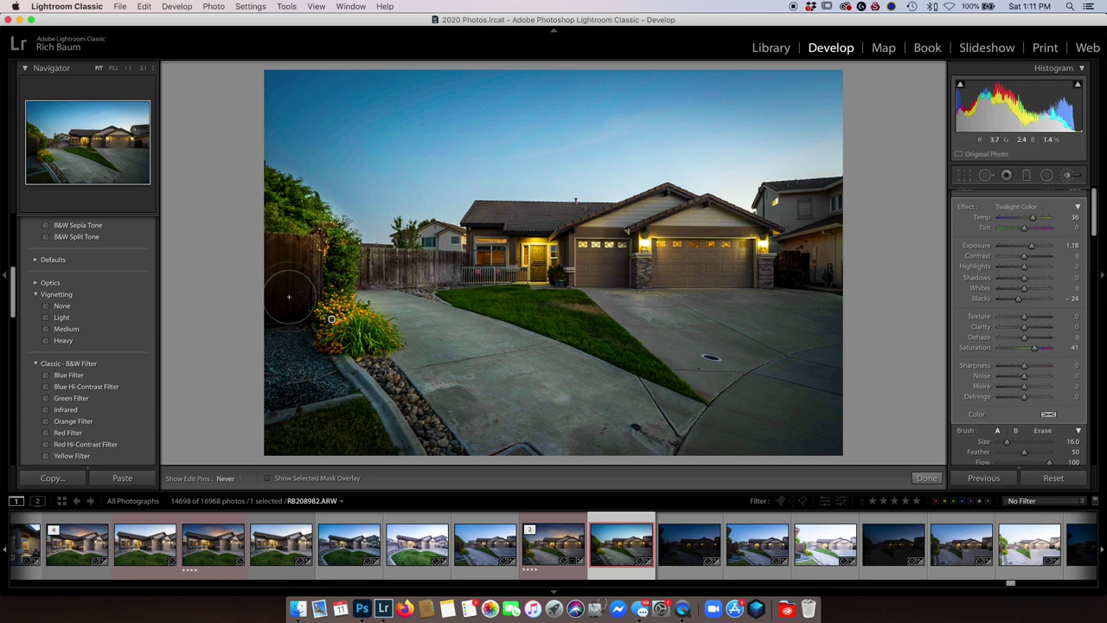
{"action": "left_click_drag", "start_coordinate": [352, 445], "coordinate": [381, 432]}
{"action": "key", "text": "h"}
{"action": "mouse_move", "coordinate": [519, 234]}
{"action": "left_mouse_down"}
{"action": "mouse_move", "coordinate": [554, 259]}
{"action": "mouse_move", "coordinate": [790, 281]}
{"action": "left_mouse_up"}
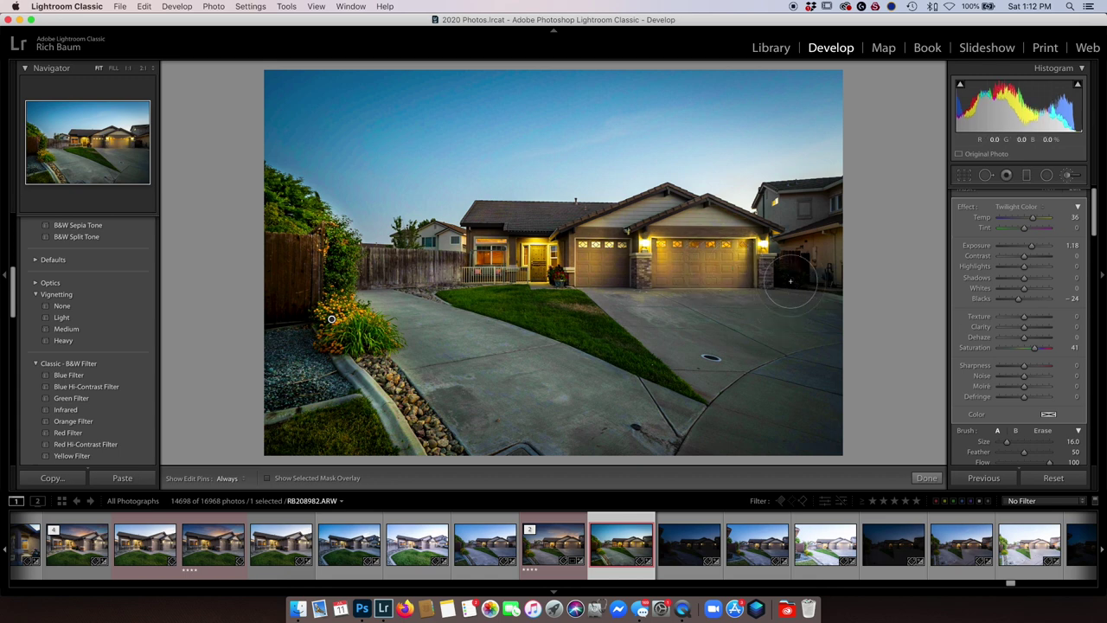
{"action": "key", "text": "bracketright"}
{"action": "key", "text": "bracketright"}
{"action": "left_click_drag", "start_coordinate": [550, 311], "coordinate": [721, 368]}
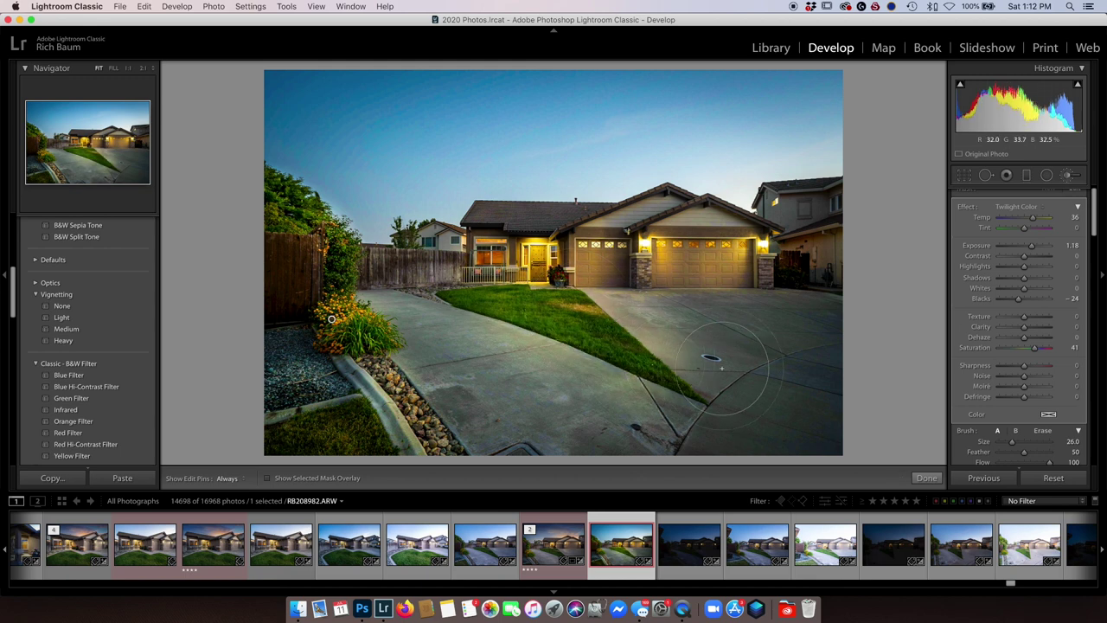
{"action": "left_click_drag", "start_coordinate": [519, 259], "coordinate": [489, 256]}
{"action": "key", "text": "bracketleft"}
{"action": "key", "text": "bracketleft"}
{"action": "key", "text": "bracketleft"}
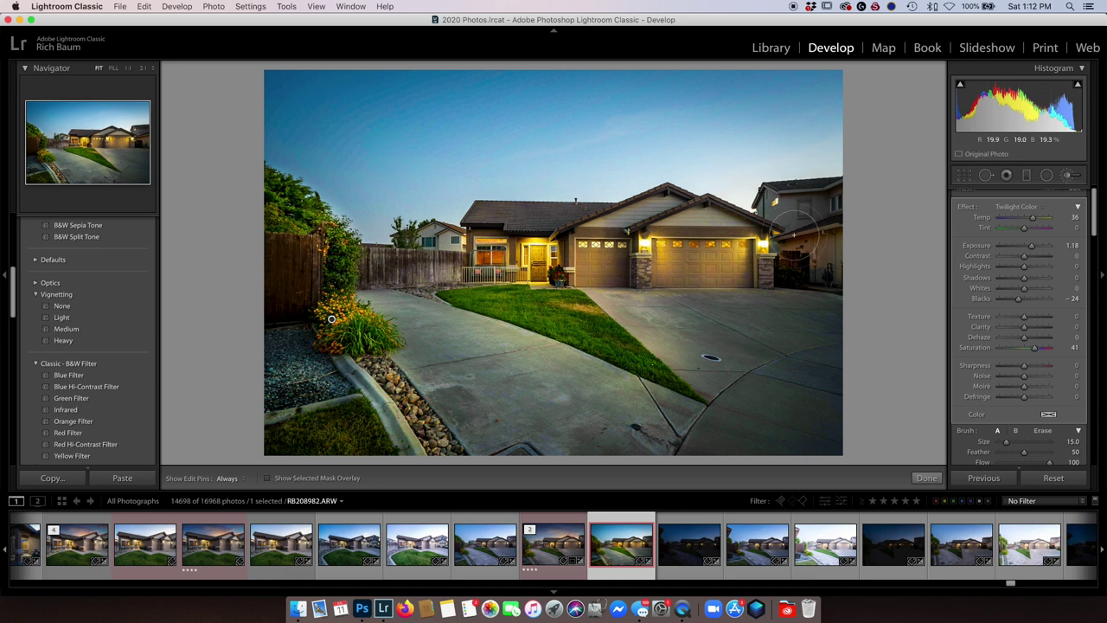
{"action": "key", "text": "bracketleft"}
{"action": "key", "text": "bracketleft"}
From the Library view, send an edited copy with Lightroom adjustments to Luminar 4 as RB208982-Edit-2.tif
{"action": "key", "text": "e"}
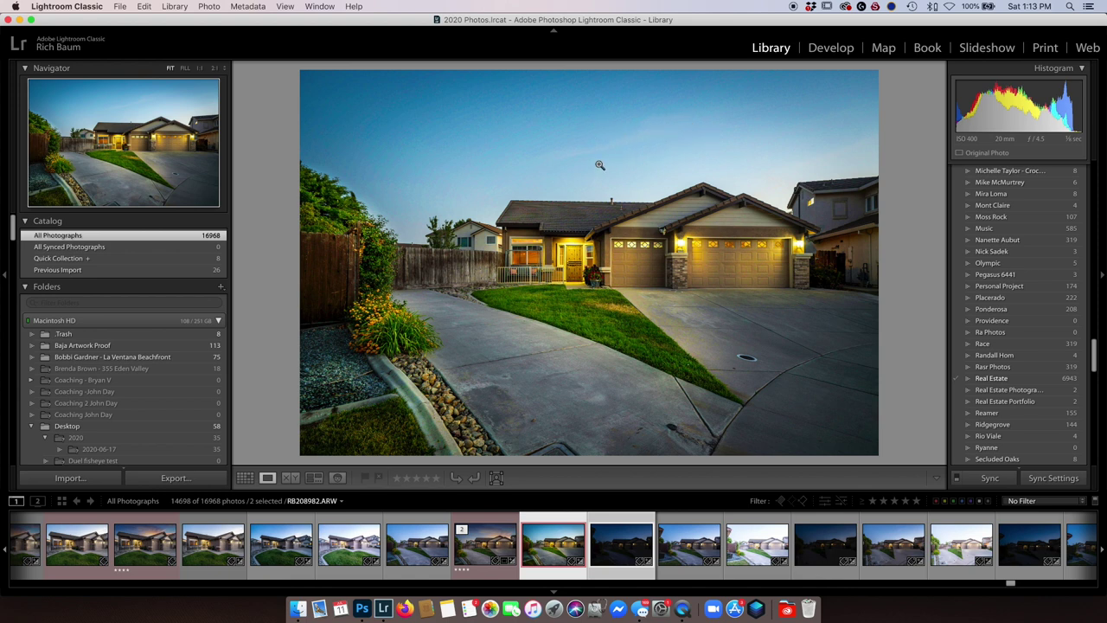
{"action": "right_click", "coordinate": [602, 204]}
{"action": "mouse_move", "coordinate": [626, 307]}
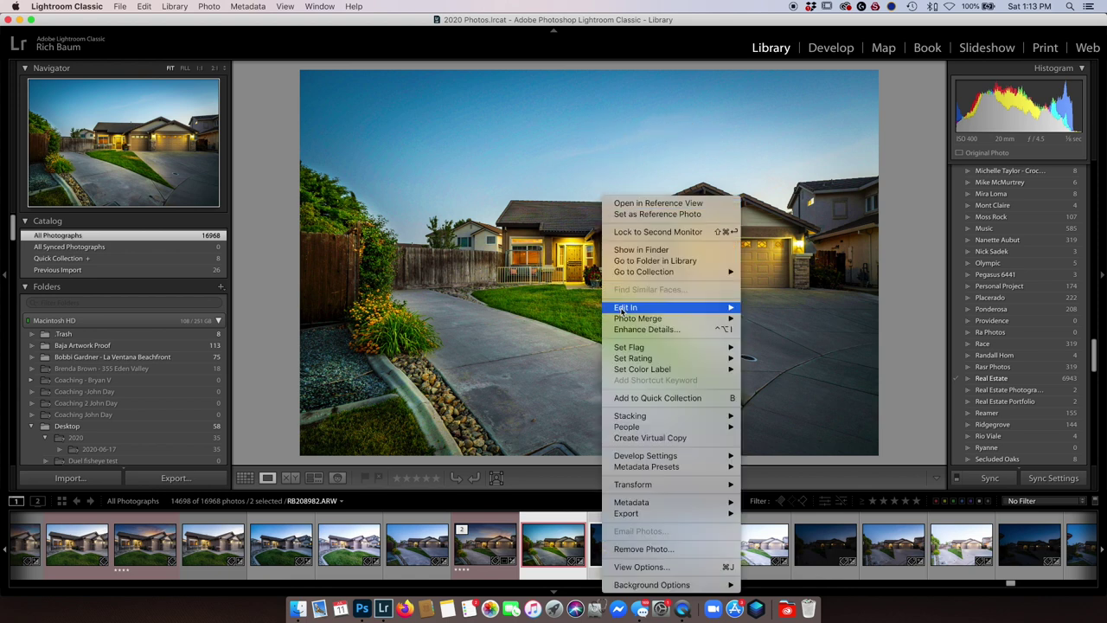
{"action": "left_click", "coordinate": [772, 336]}
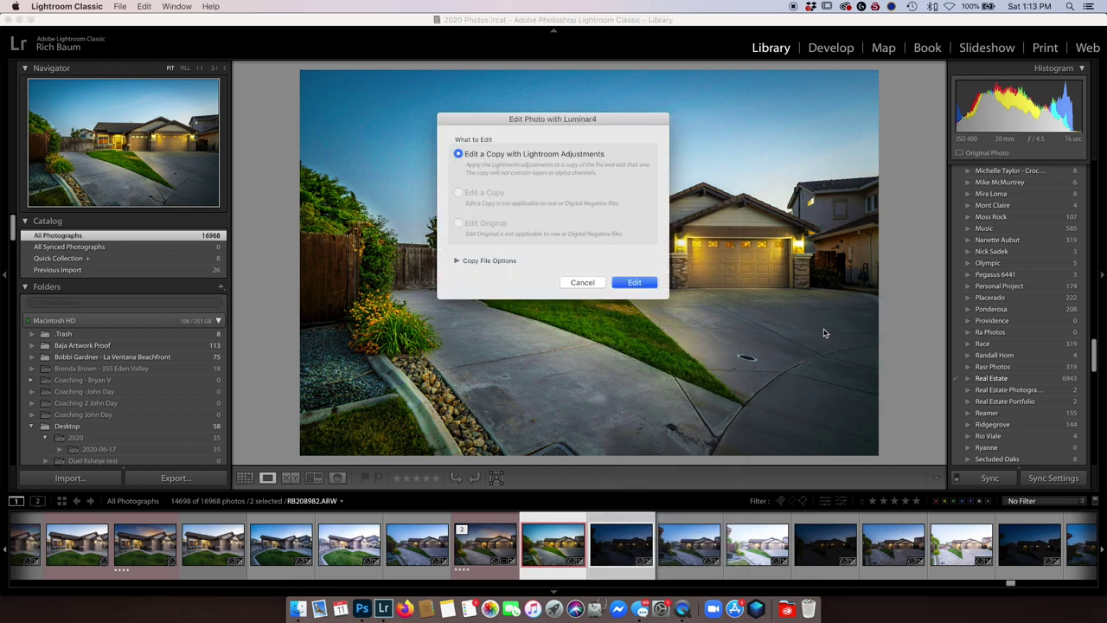
{"action": "left_click", "coordinate": [637, 284]}
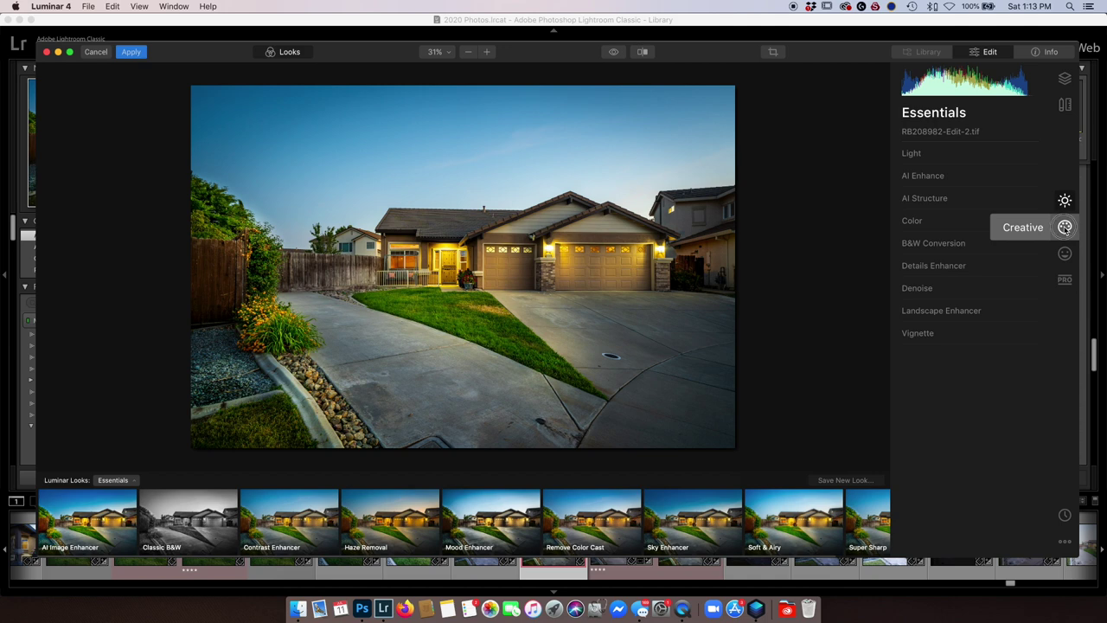
Expand Creative > AI Sky Replacement and choose Load Custom Sky Image from Sky Selection
{"action": "left_click", "coordinate": [1064, 226]}
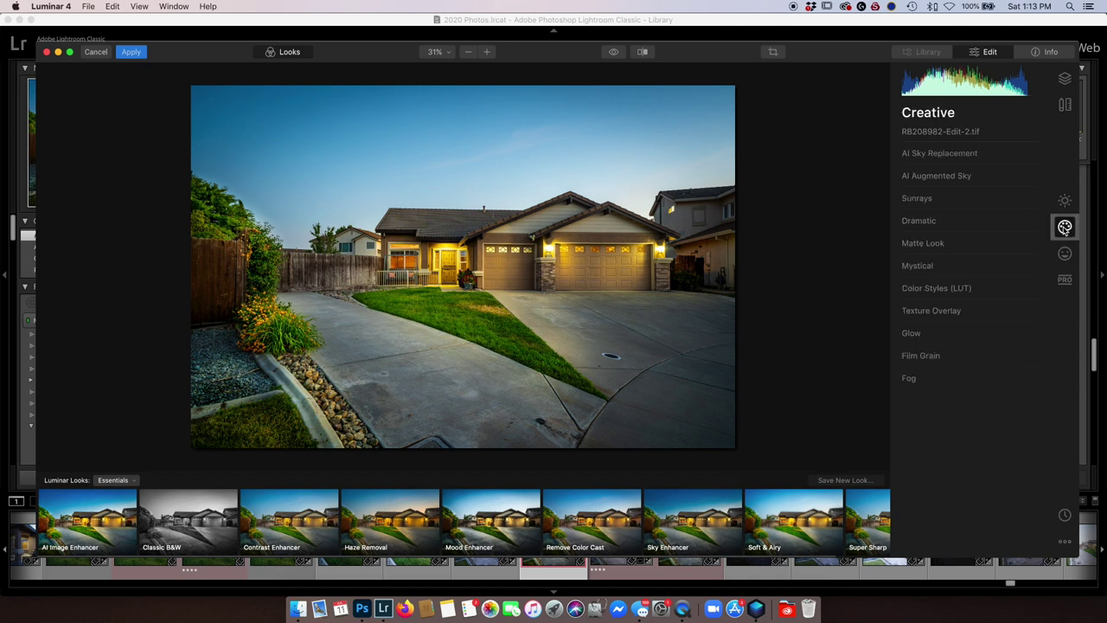
{"action": "left_click", "coordinate": [932, 153]}
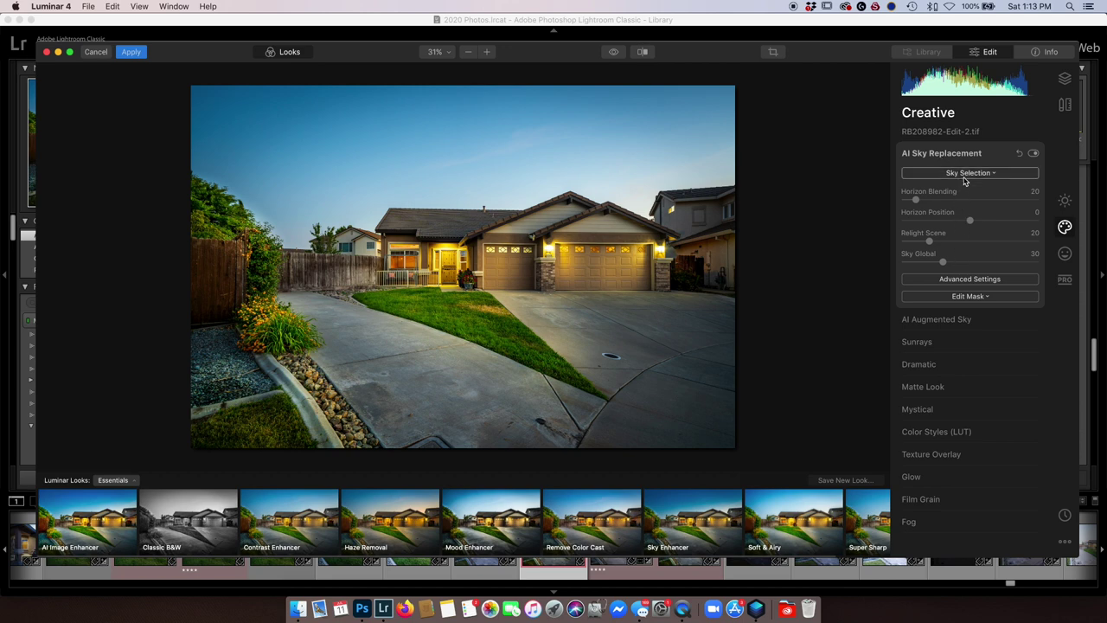
{"action": "left_click", "coordinate": [966, 174]}
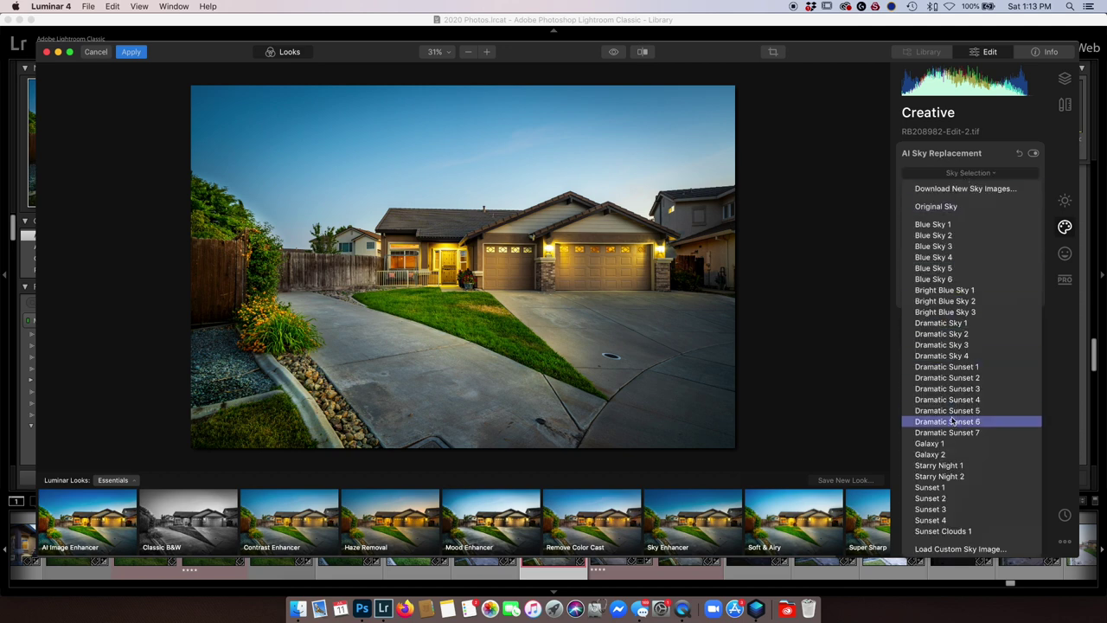
{"action": "left_click", "coordinate": [955, 548]}
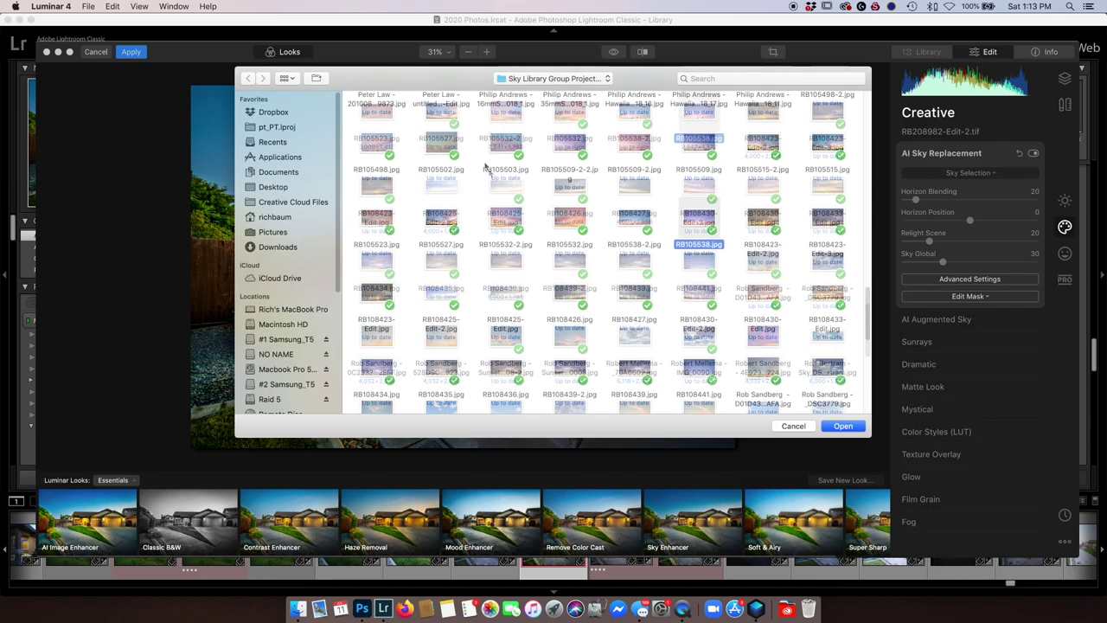
Load the orange-and-pink sunset sky JPG from the sky library folder as the new sky
{"action": "scroll", "coordinate": [605, 216], "scroll_direction": "up", "scroll_amount": 10}
{"action": "scroll", "coordinate": [519, 173], "scroll_direction": "up", "scroll_amount": 2}
{"action": "scroll", "coordinate": [485, 166], "scroll_direction": "up", "scroll_amount": 3}
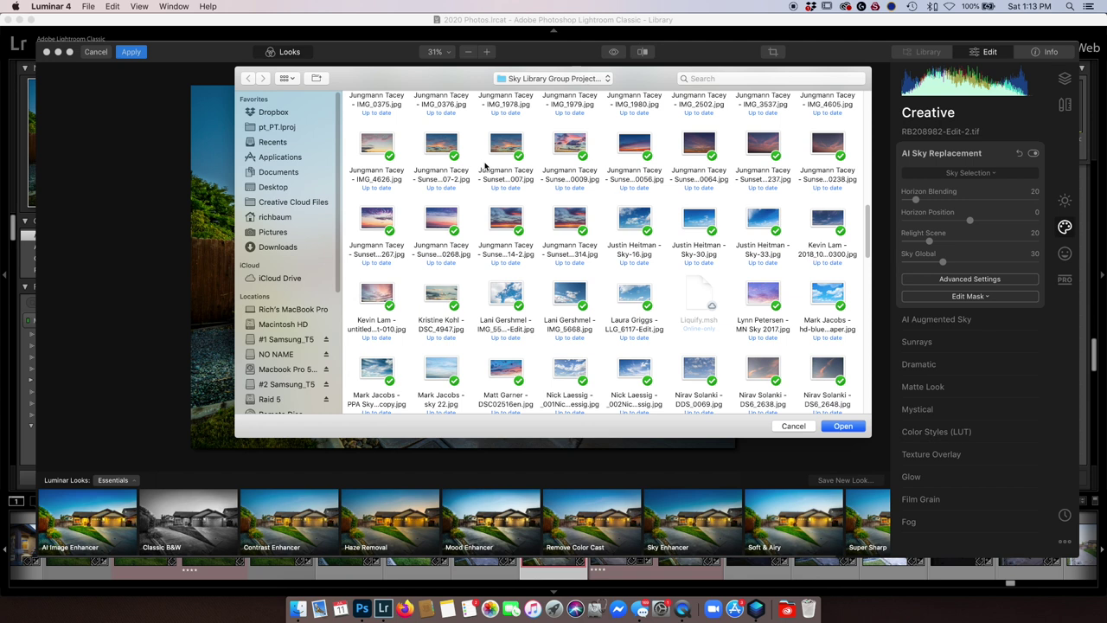
{"action": "scroll", "coordinate": [487, 167], "scroll_direction": "up", "scroll_amount": 1}
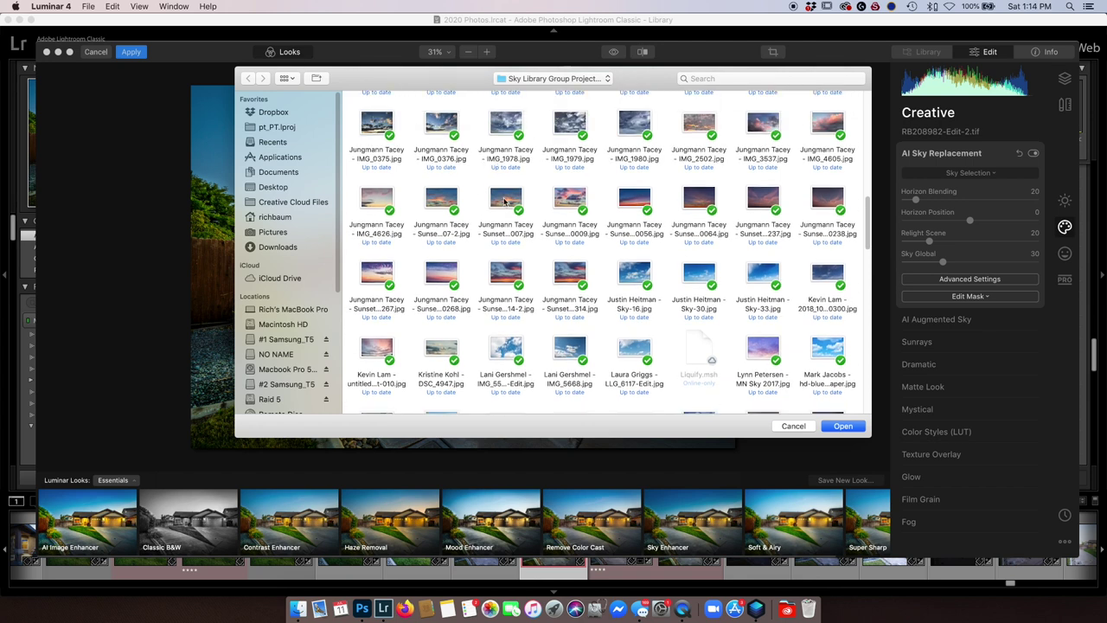
{"action": "left_click", "coordinate": [439, 201]}
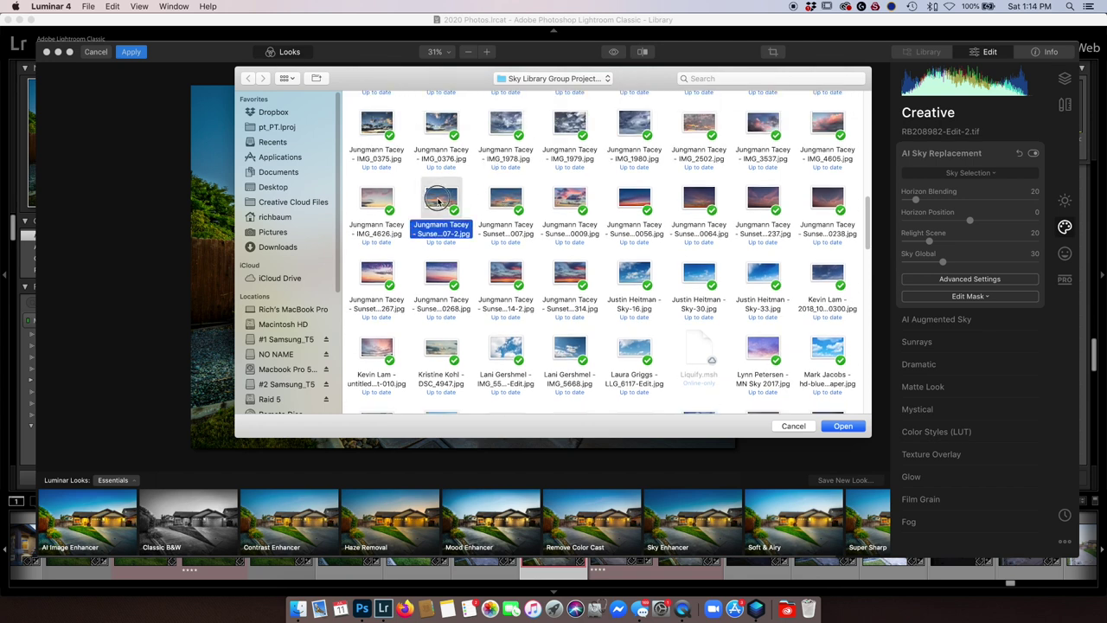
{"action": "left_click", "coordinate": [841, 426]}
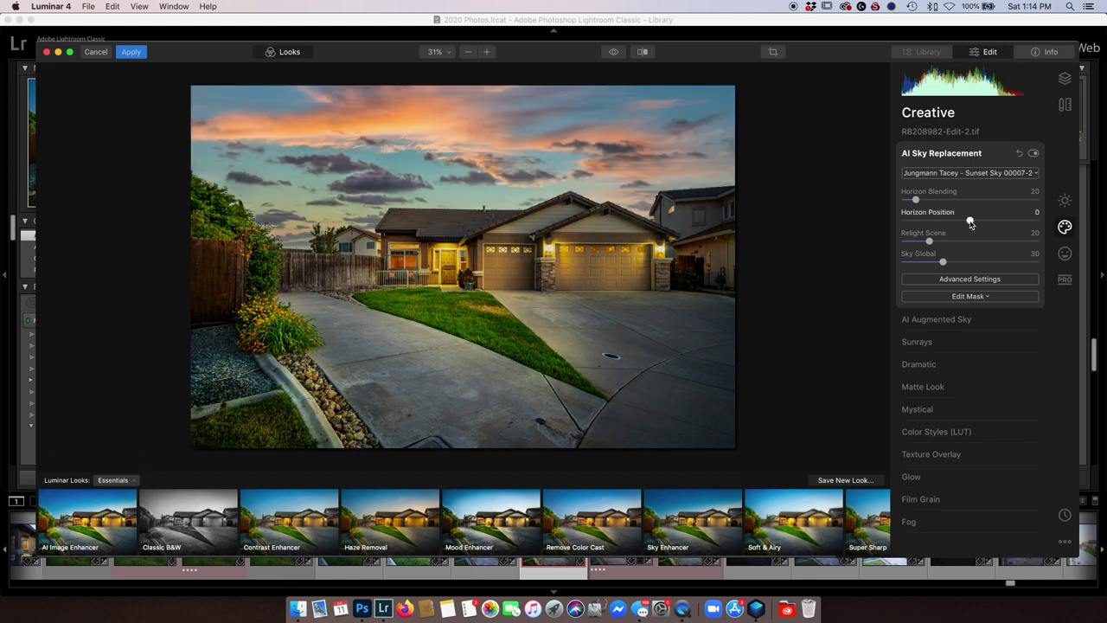
Set the Luminar sunset sky's horizon position to -25 and apply the sky replacement
{"action": "left_click_drag", "start_coordinate": [964, 221], "coordinate": [950, 221]}
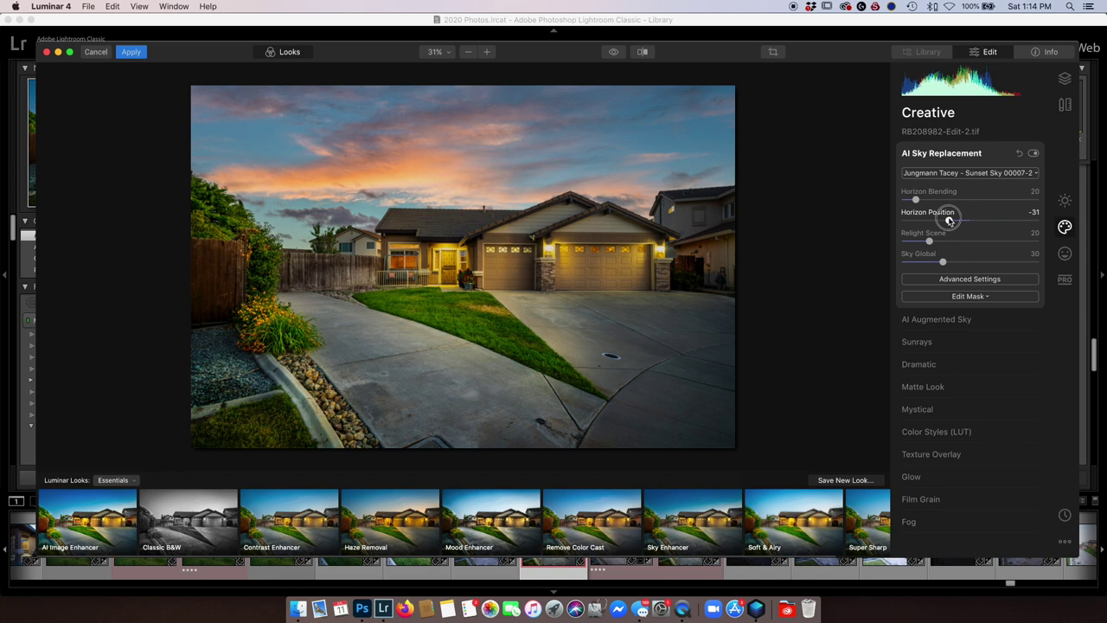
{"action": "left_click_drag", "start_coordinate": [949, 220], "coordinate": [954, 220]}
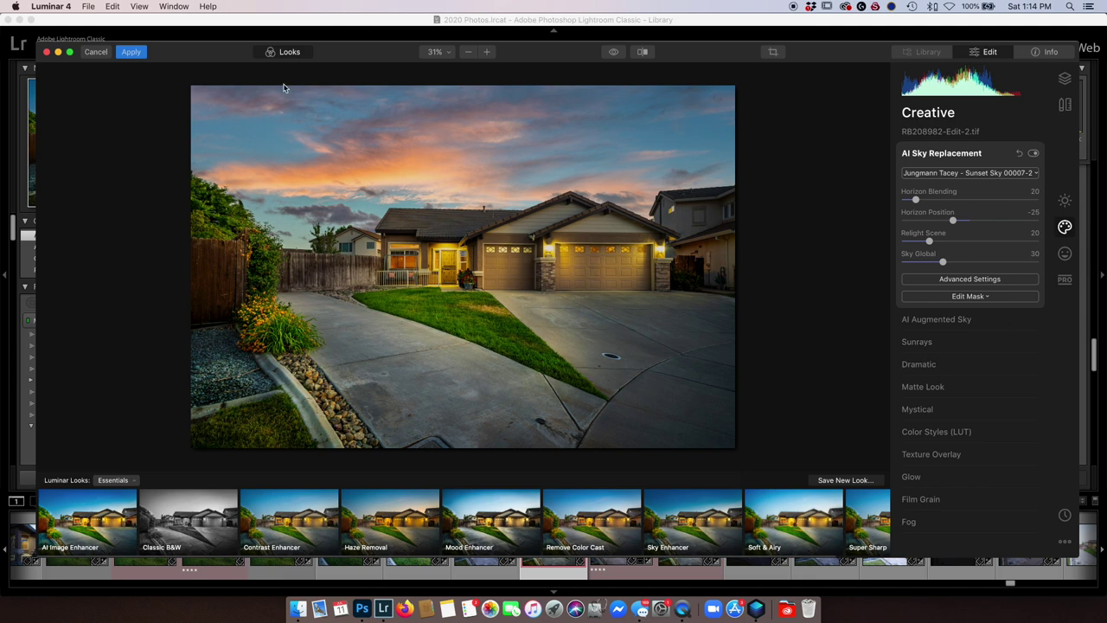
{"action": "left_click", "coordinate": [131, 52]}
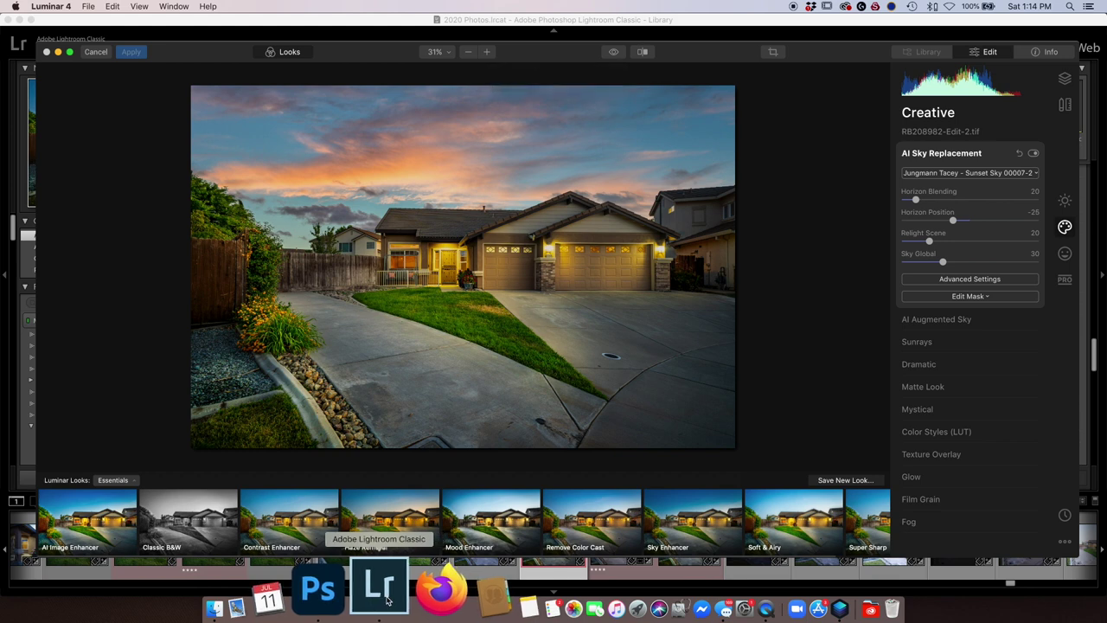
Switch back to Lightroom Classic to see the Luminar-edited copy in the Library
{"action": "left_click", "coordinate": [388, 599]}
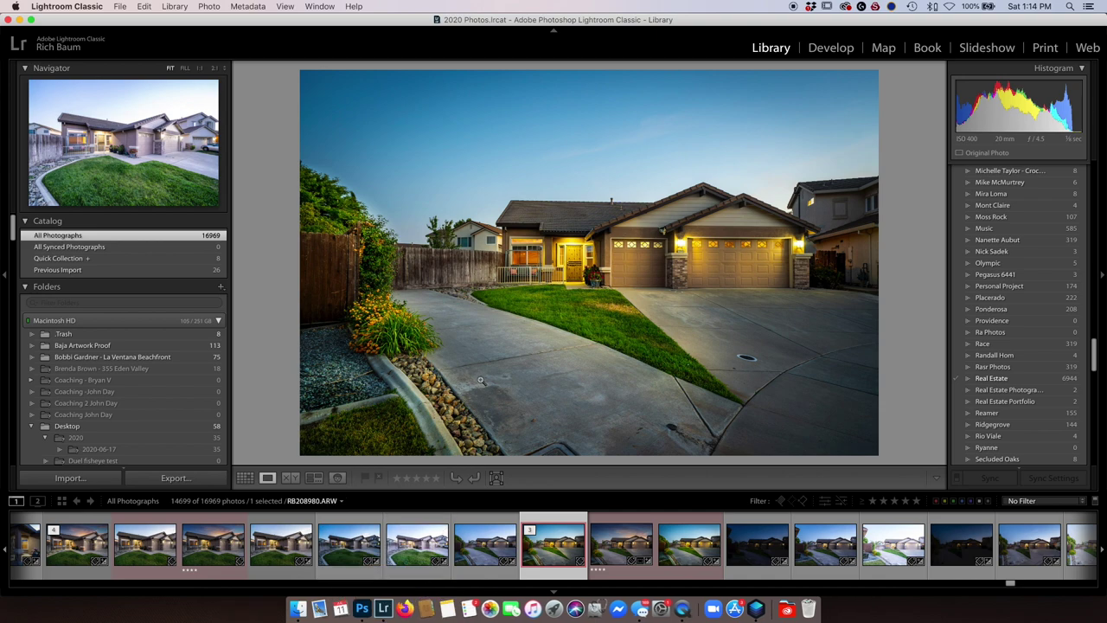